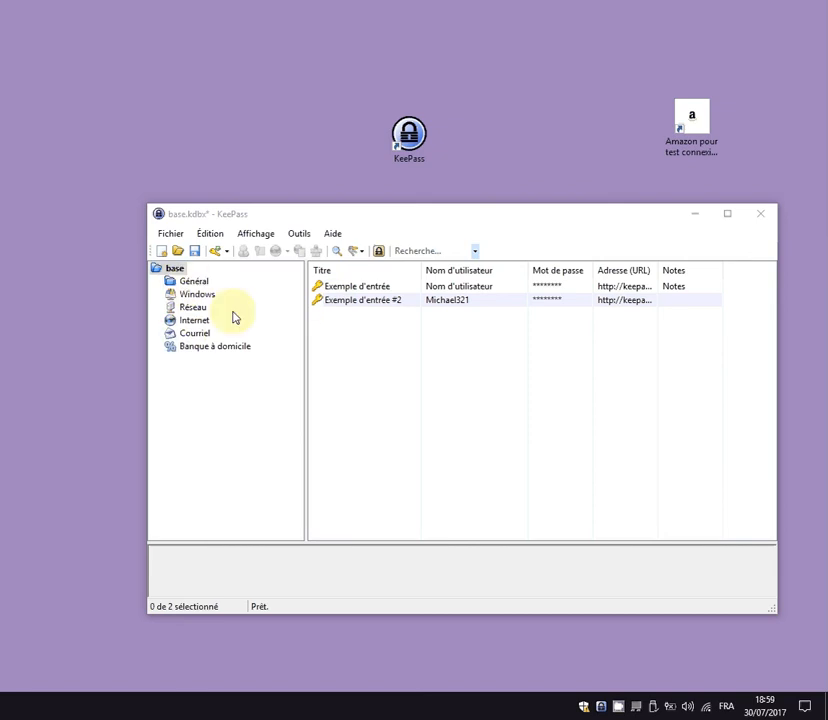
Delete the 'Exemple d'entrée' and 'Exemple d'entrée #2' sample entries into the Corbeille.
right_click(378, 287)
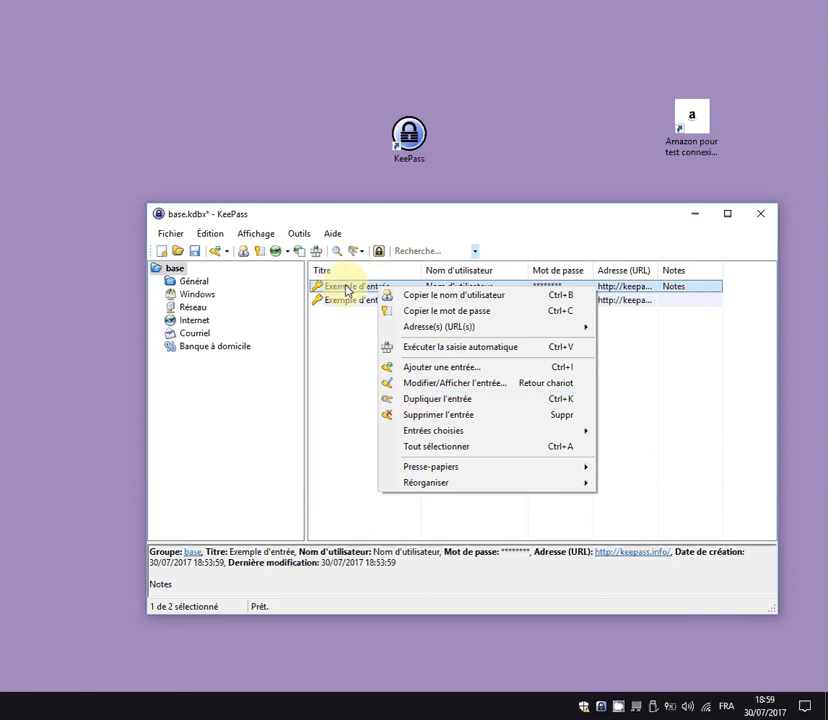
left_click(420, 416)
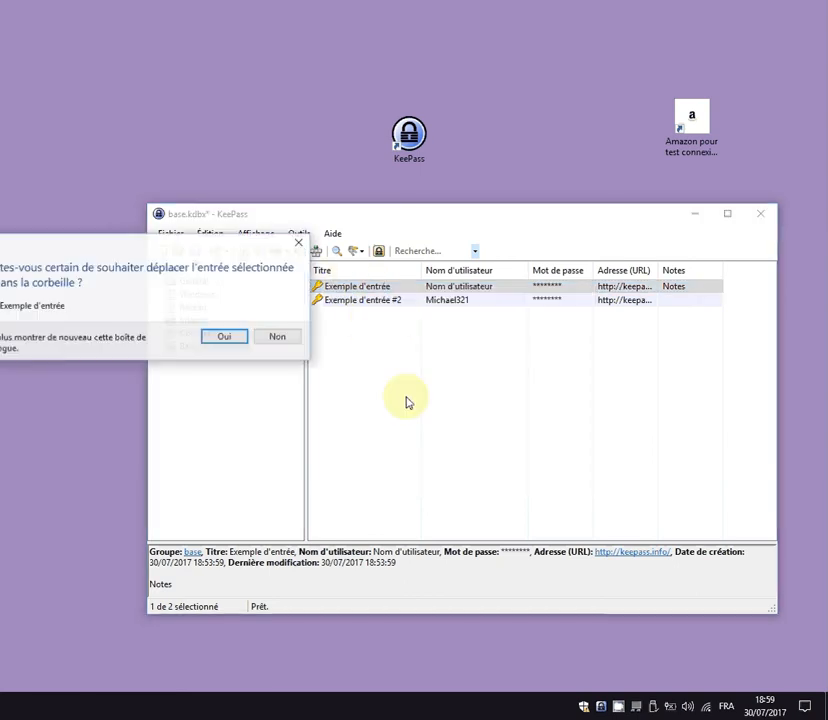
left_click(226, 337)
right_click(338, 290)
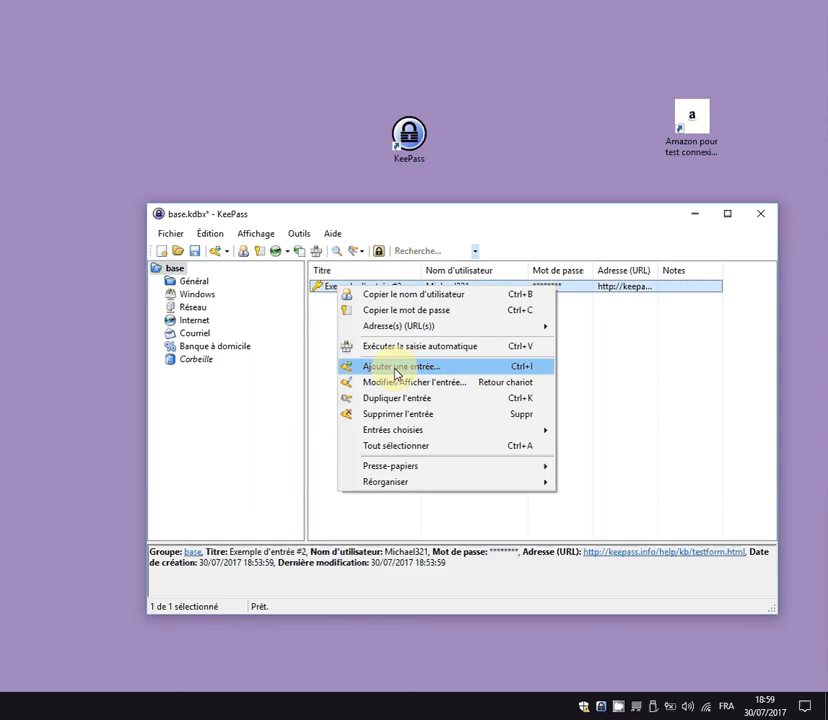
left_click(404, 414)
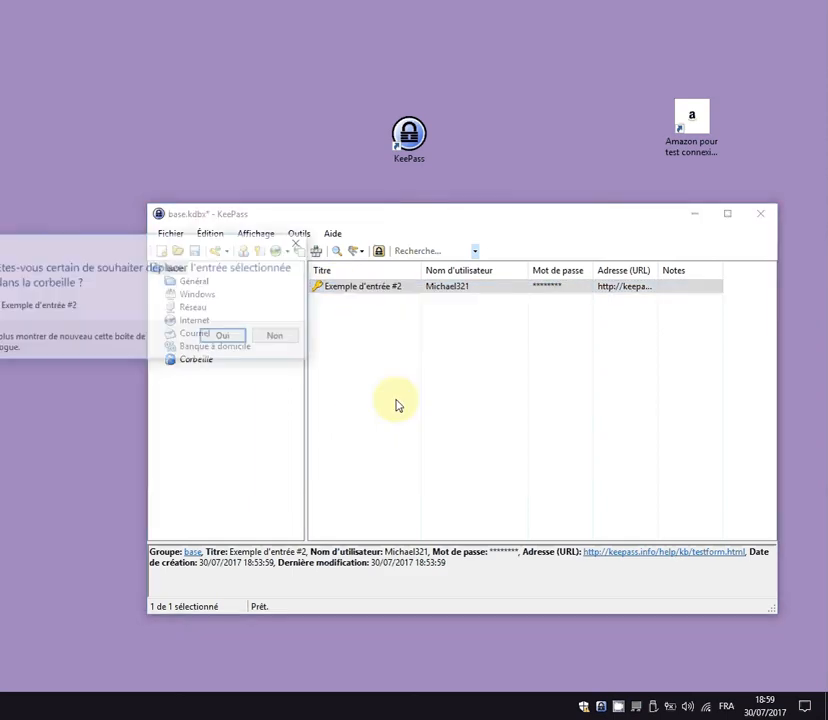
left_click(226, 339)
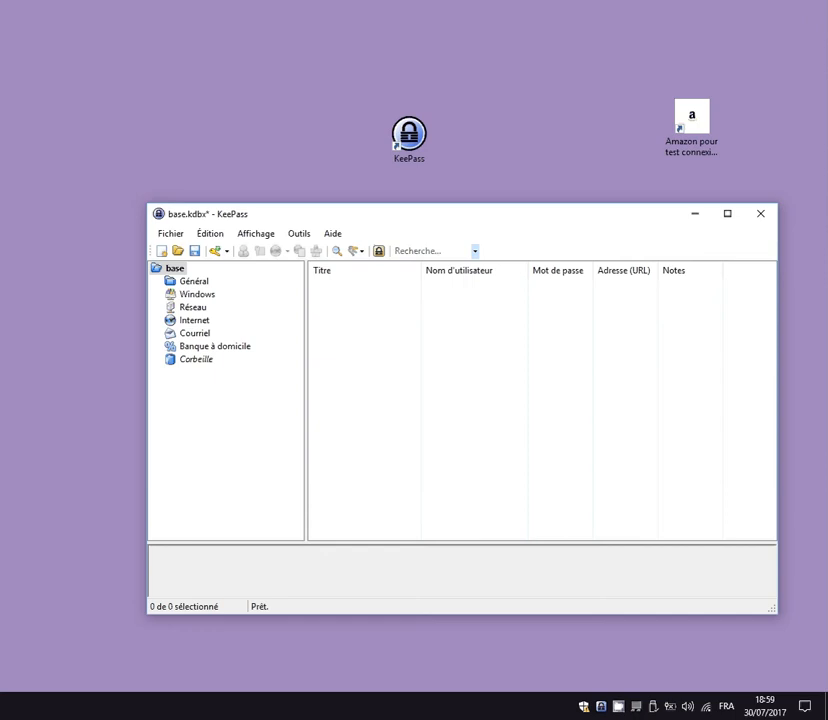
Name the database 'ma base de boulot' with description 'héberge mes mots de passe pour mon boulot'.
left_click(179, 240)
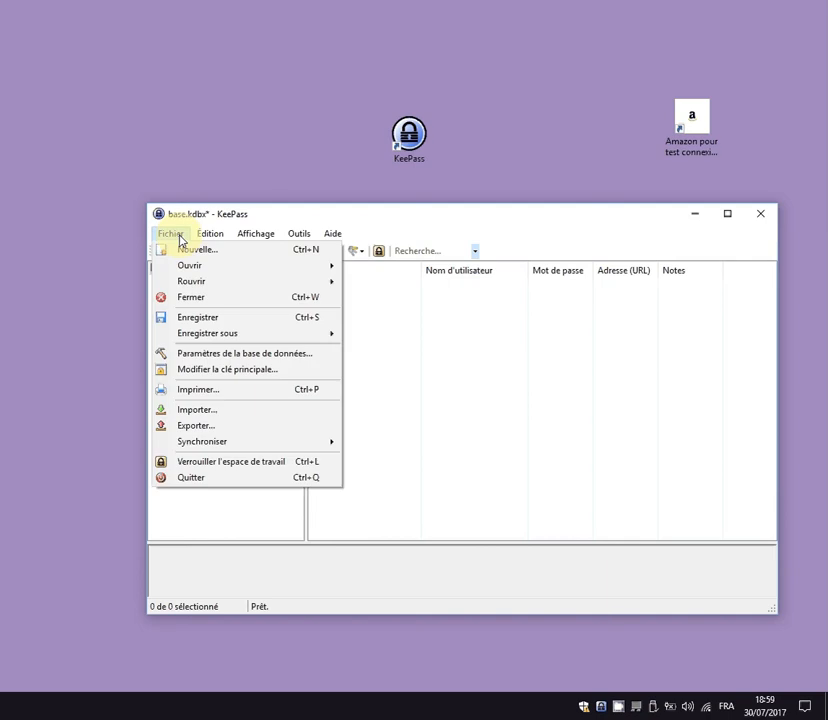
left_click(238, 358)
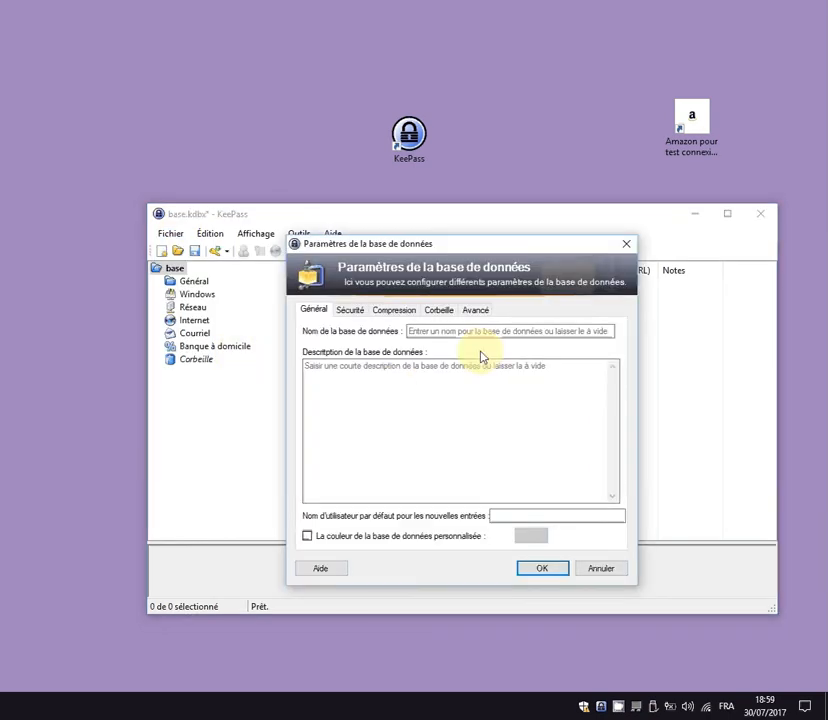
left_click(425, 331)
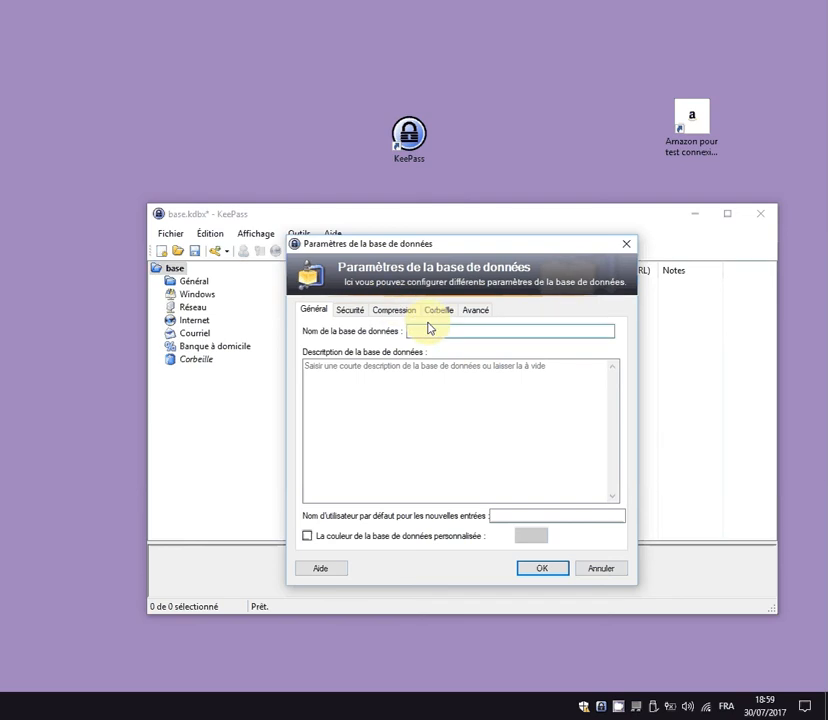
type("ma base de boulot")
left_click(451, 412)
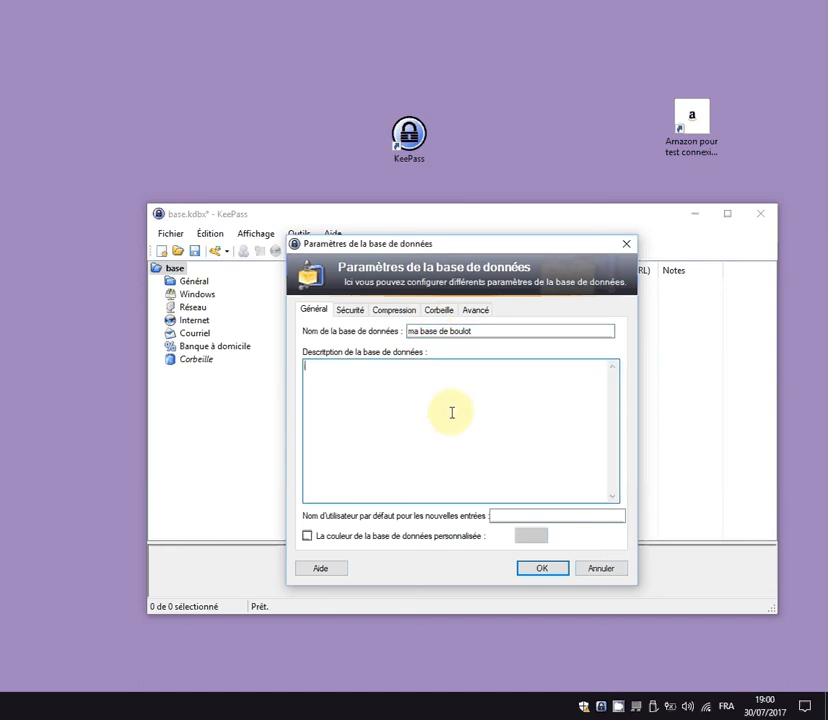
type("héberge mes mots de passe po")
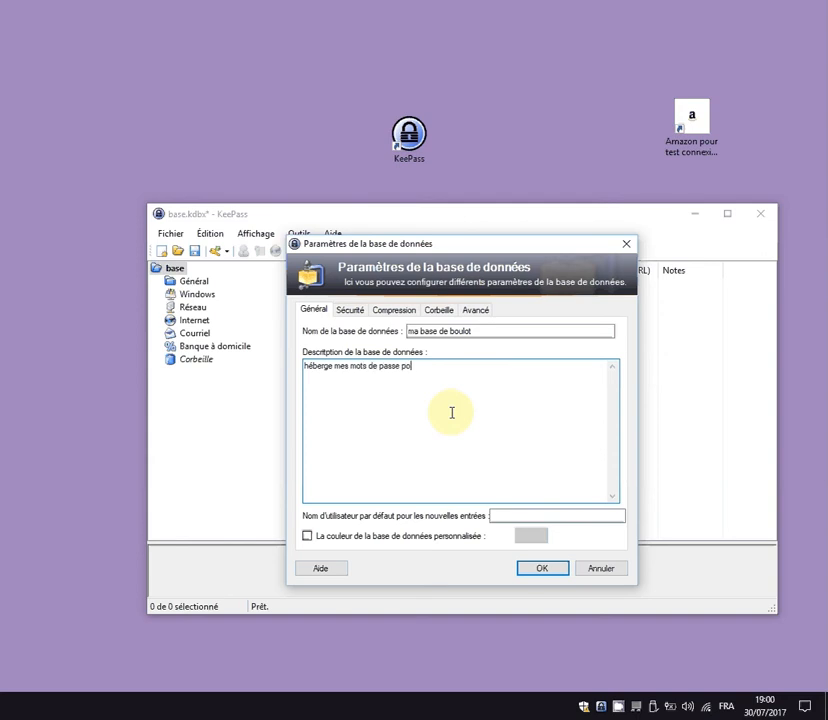
type("ur mon boulot")
left_click(545, 570)
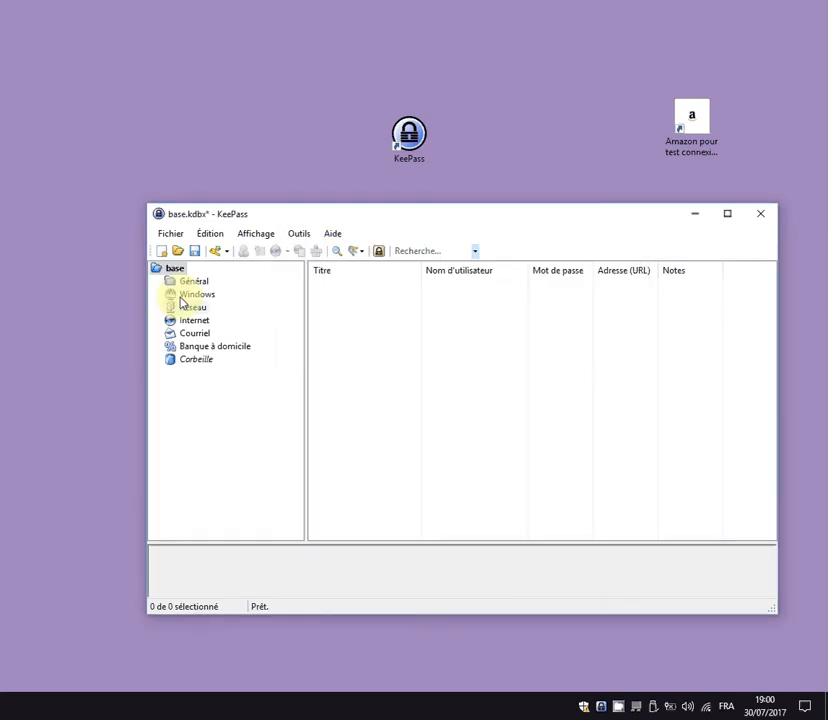
In database settings' Corbeille tab, toggle Utiliser une corbeille off and on twice, leaving it enabled.
left_click(169, 235)
left_click(229, 354)
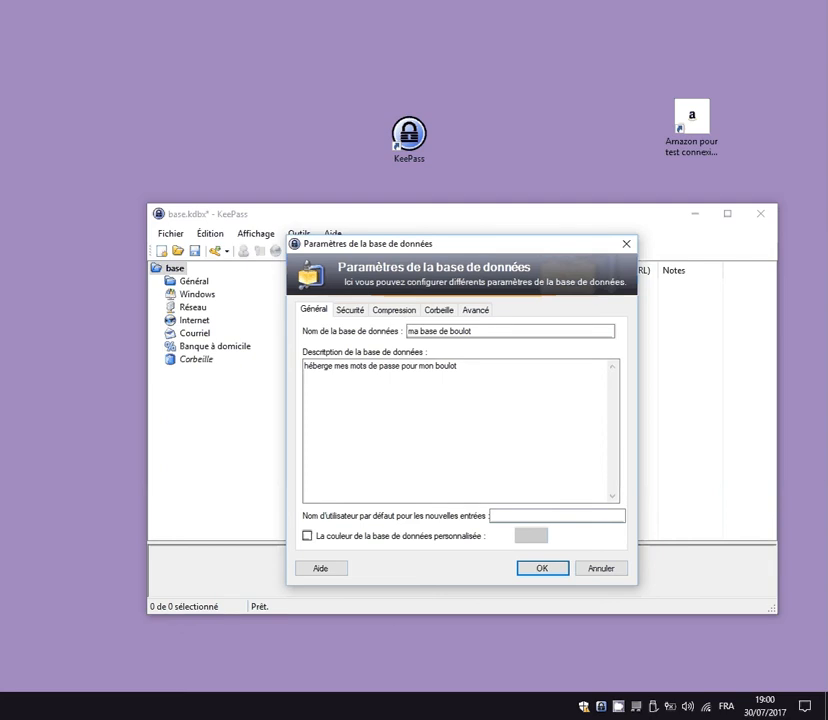
left_click(438, 310)
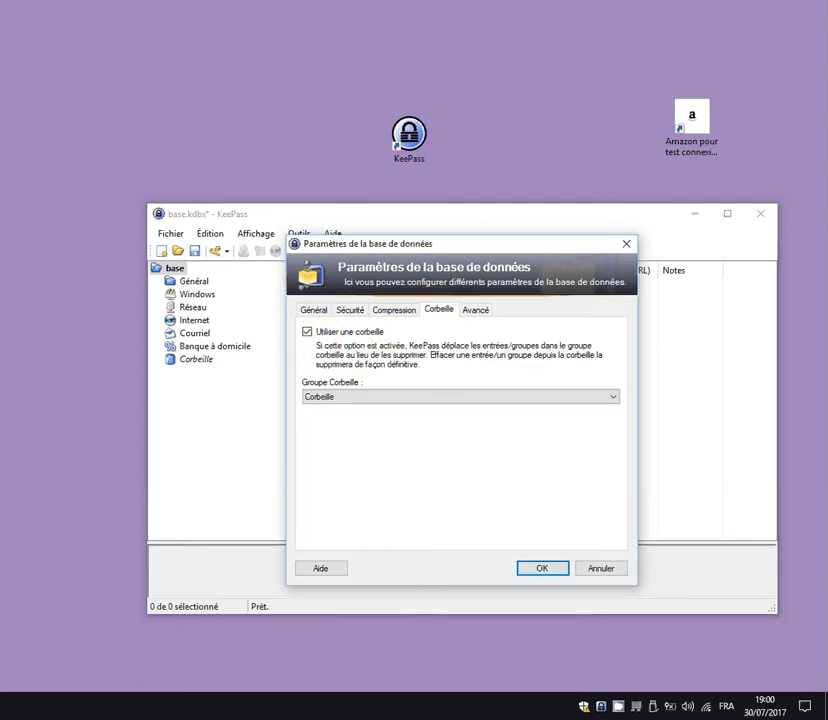
left_click(307, 331)
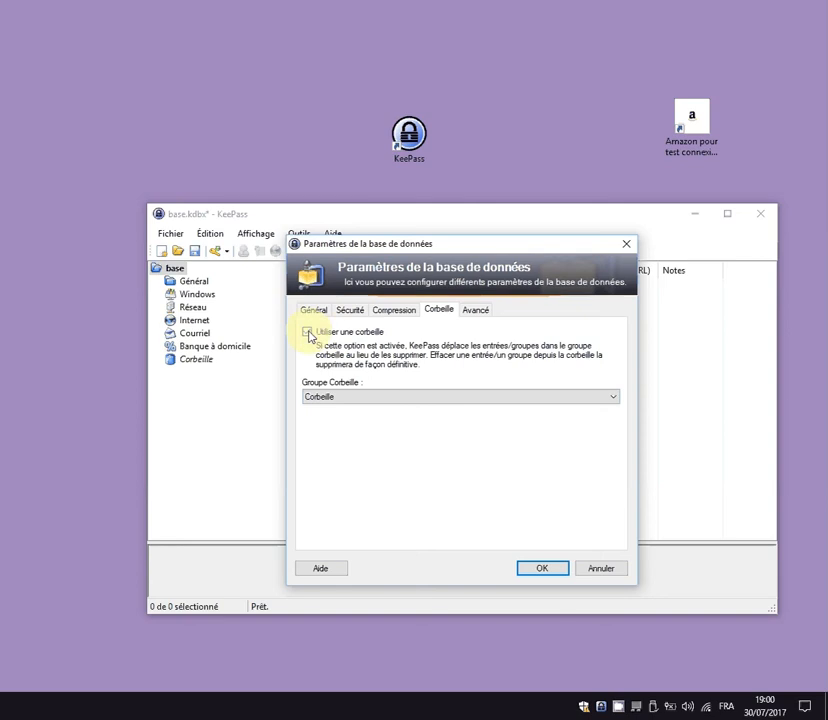
left_click(307, 331)
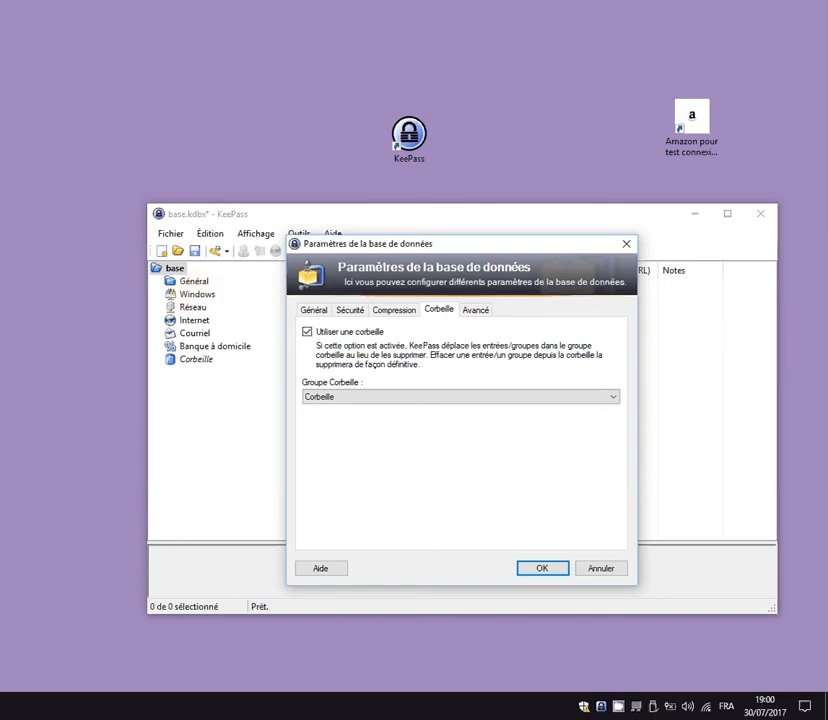
left_click(307, 332)
left_click(307, 332)
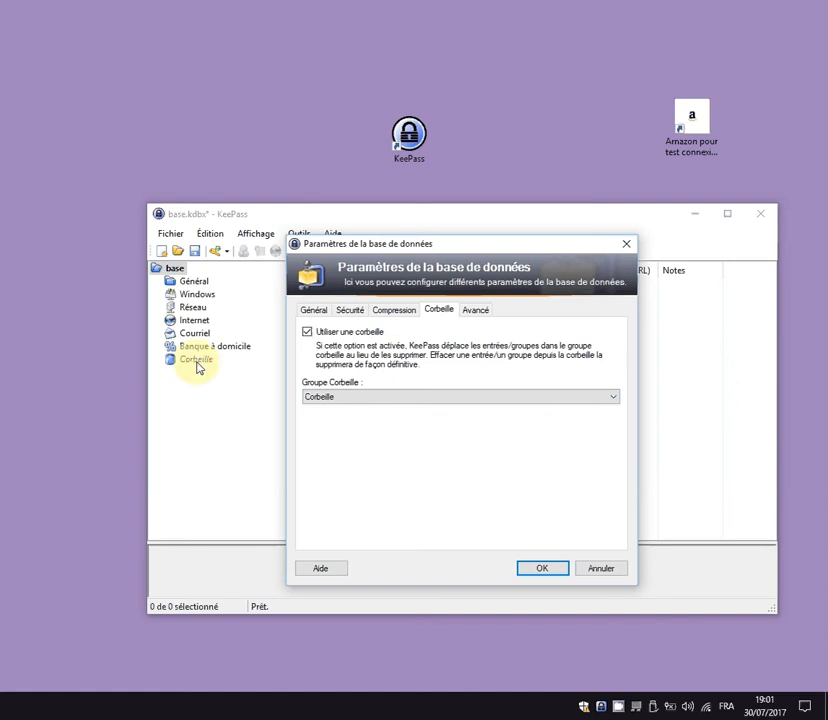
Close the settings and empty the Corbeille group with Vider la corbeille, permanently deleting both entries.
left_click(550, 570)
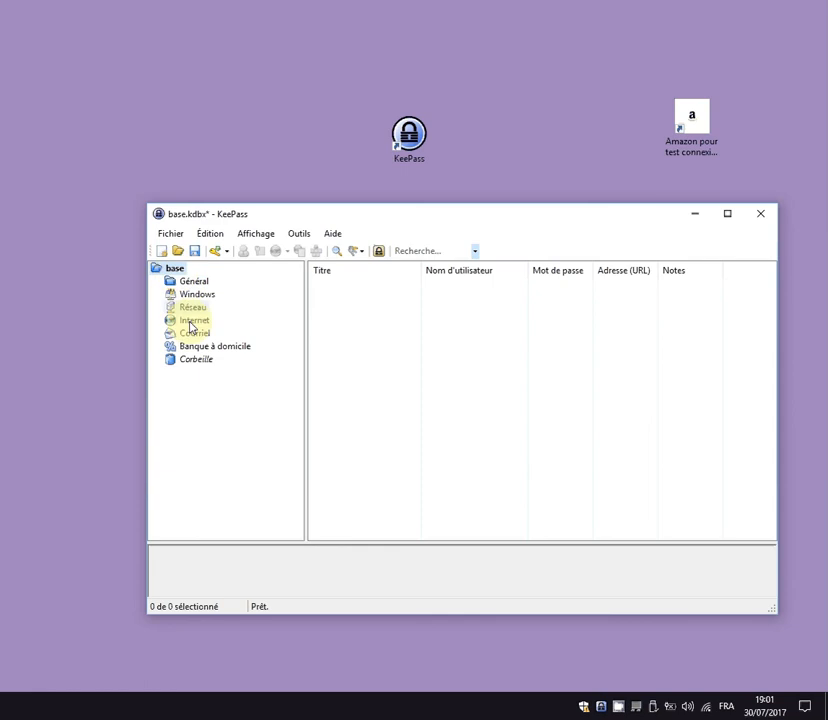
left_click(192, 360)
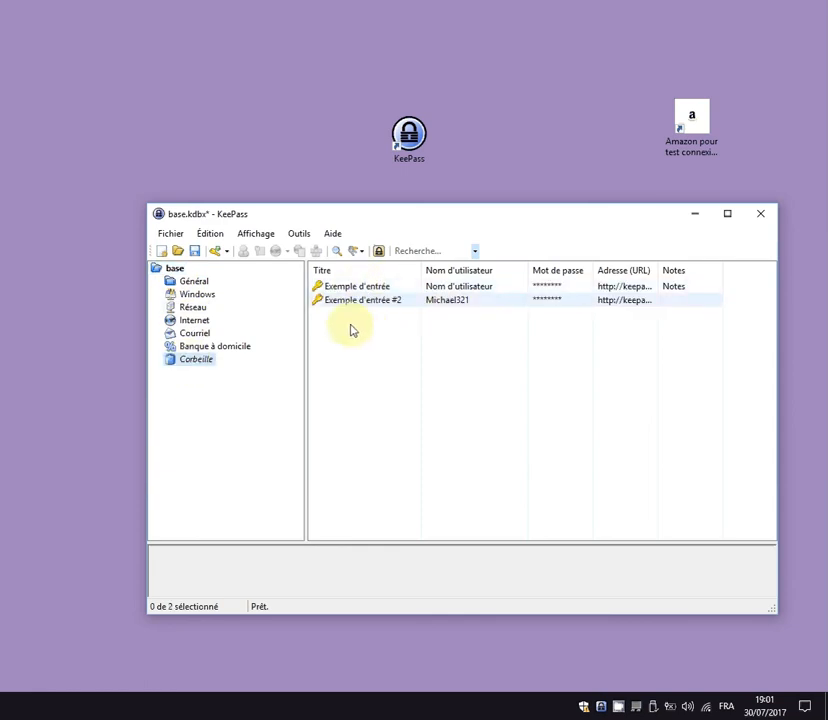
right_click(360, 290)
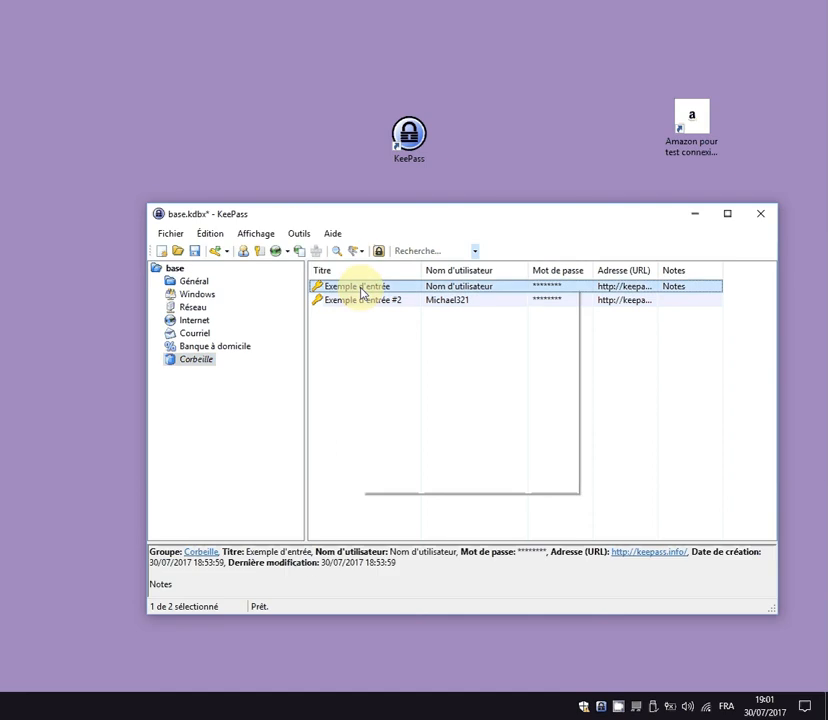
left_click(330, 292)
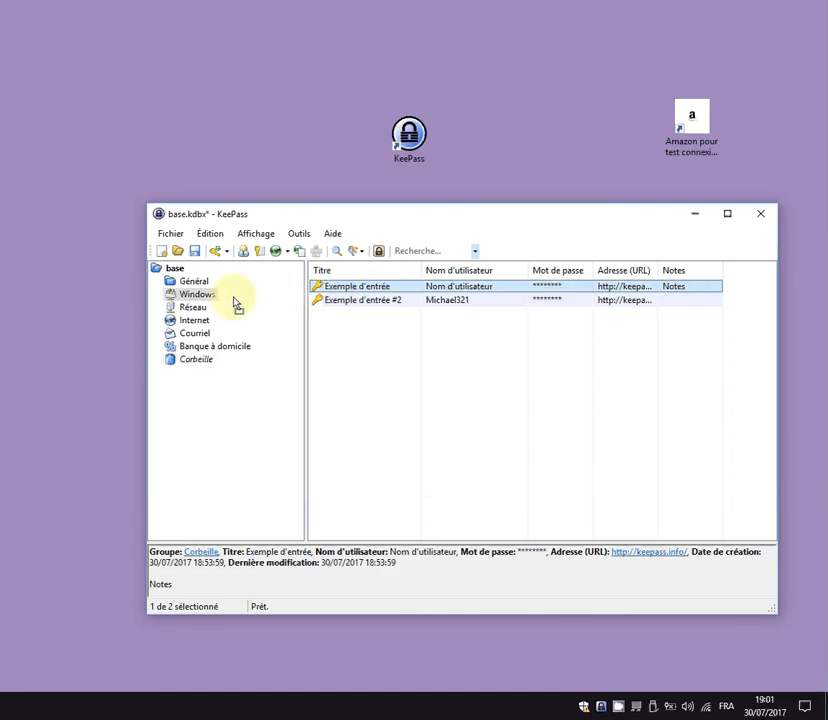
right_click(197, 362)
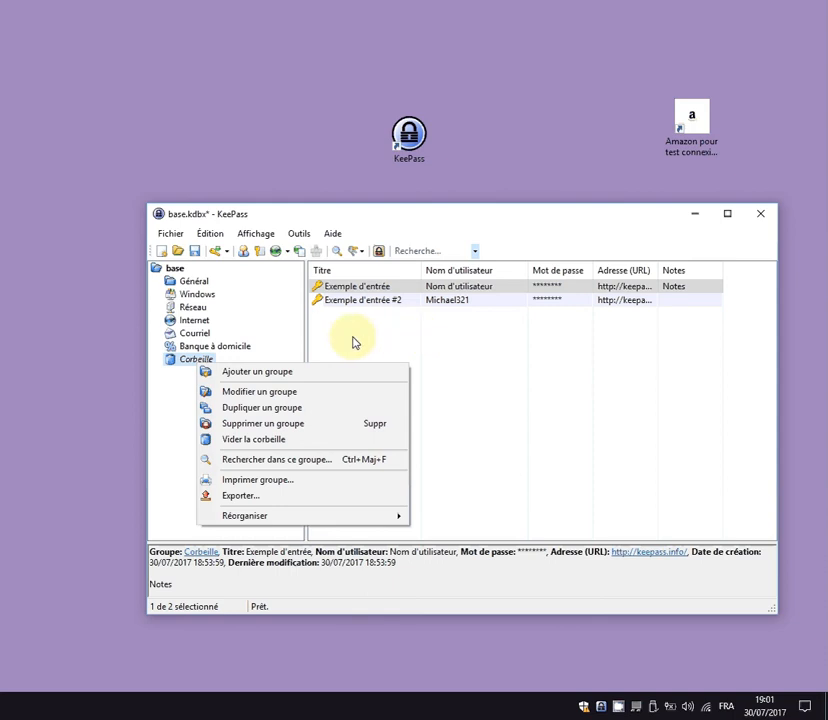
left_click(257, 441)
left_click(157, 349)
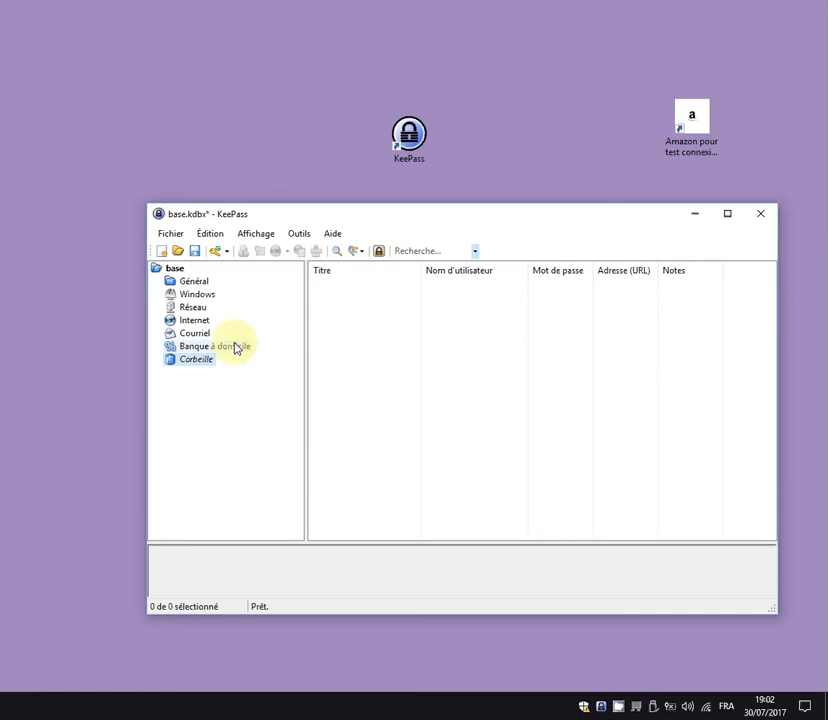
Start a new group under base named 'perso sport' and give it icon 54.
right_click(174, 272)
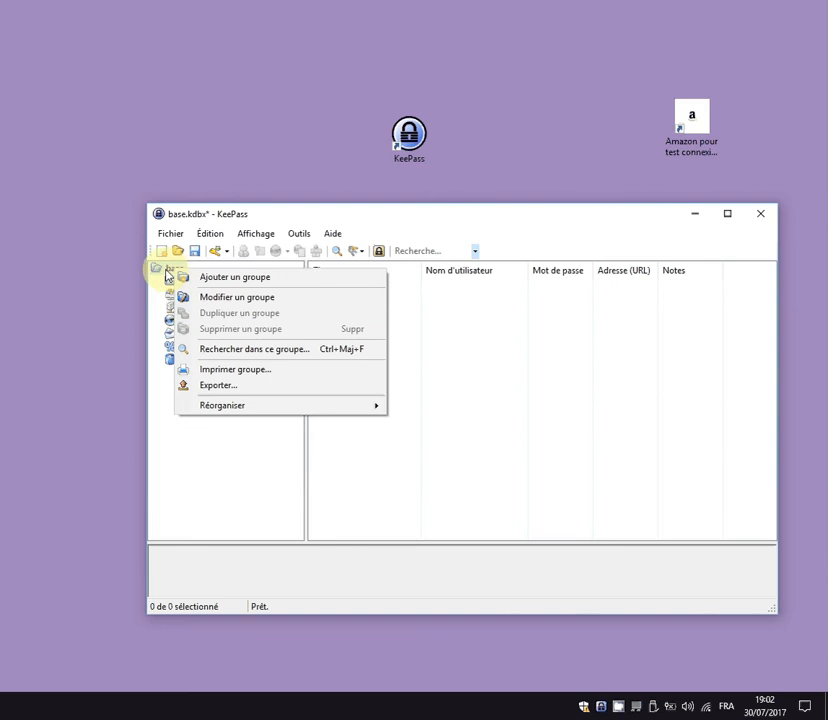
left_click(211, 283)
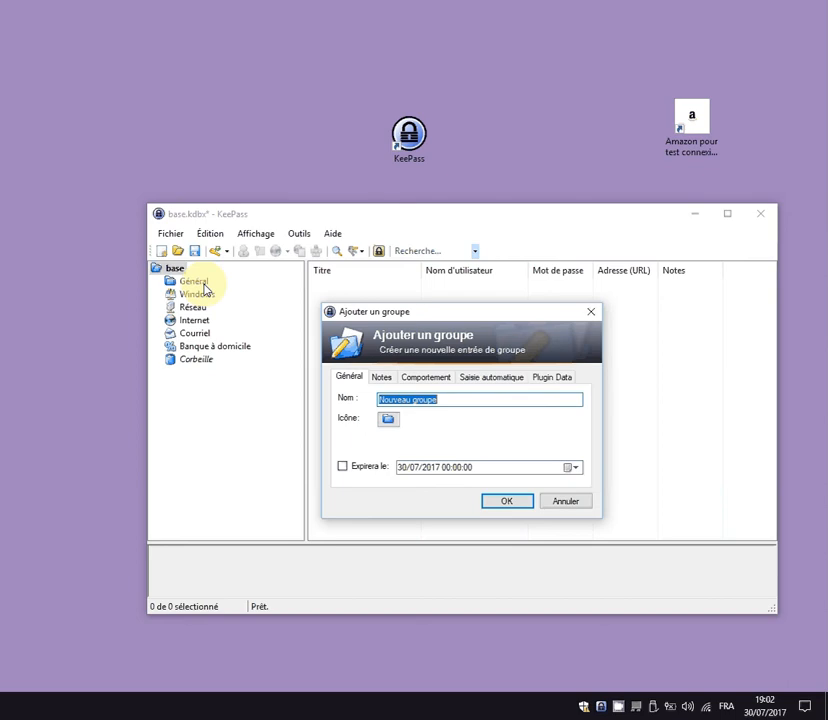
type("perso spot")
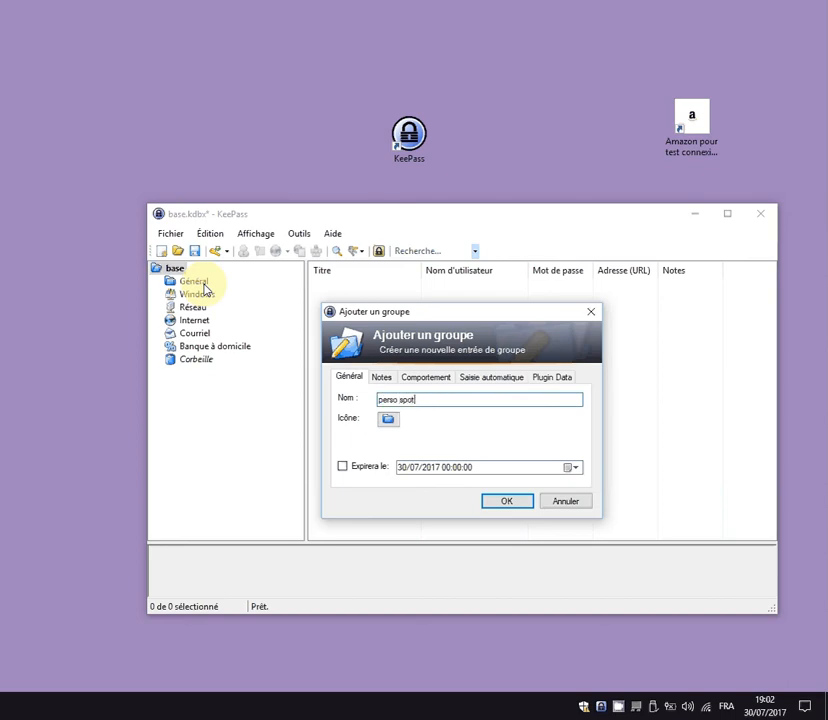
key("BackSpace")
type("rt")
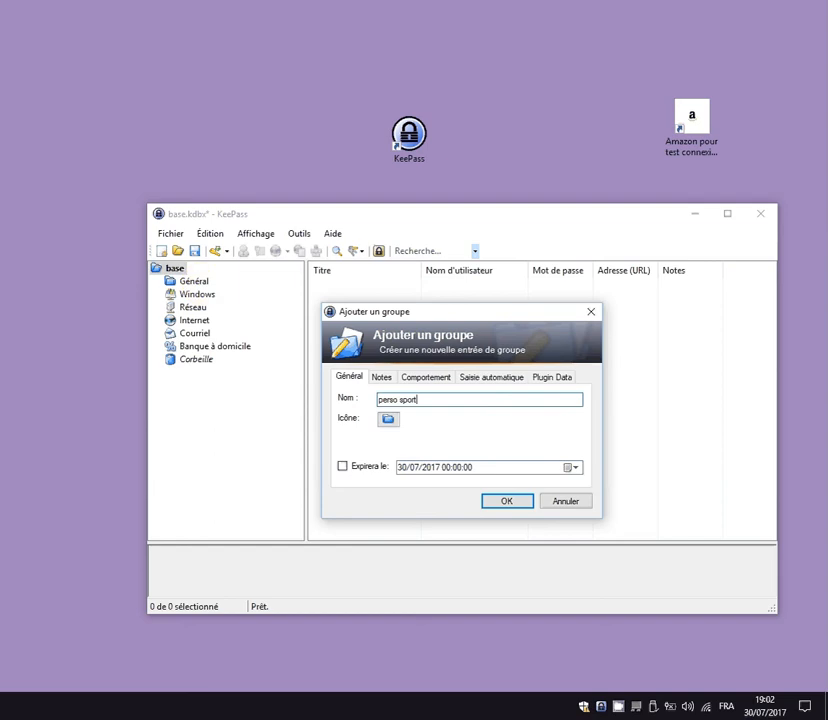
left_click(388, 421)
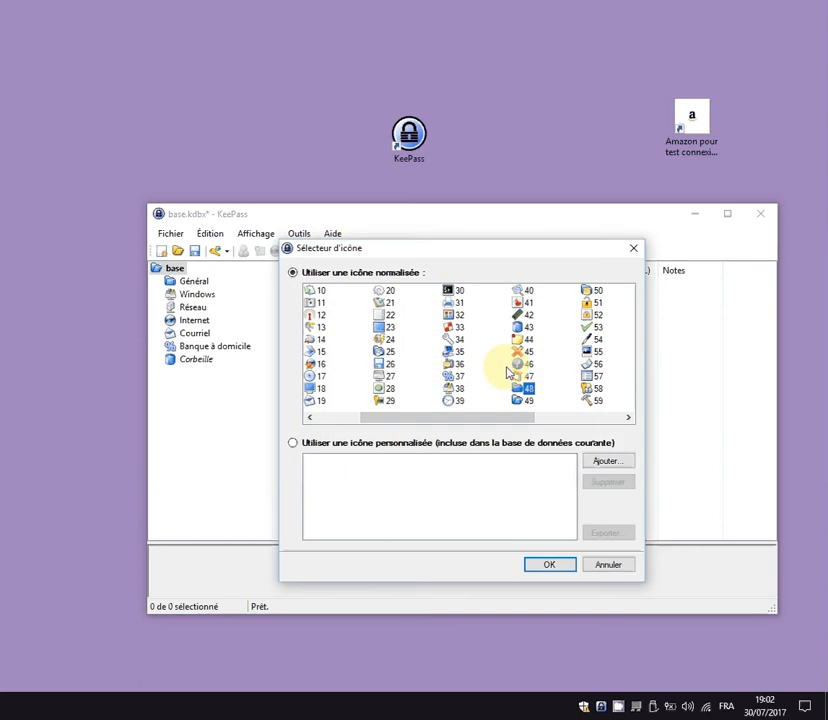
left_click_drag(527, 425, 613, 428)
left_click(459, 339)
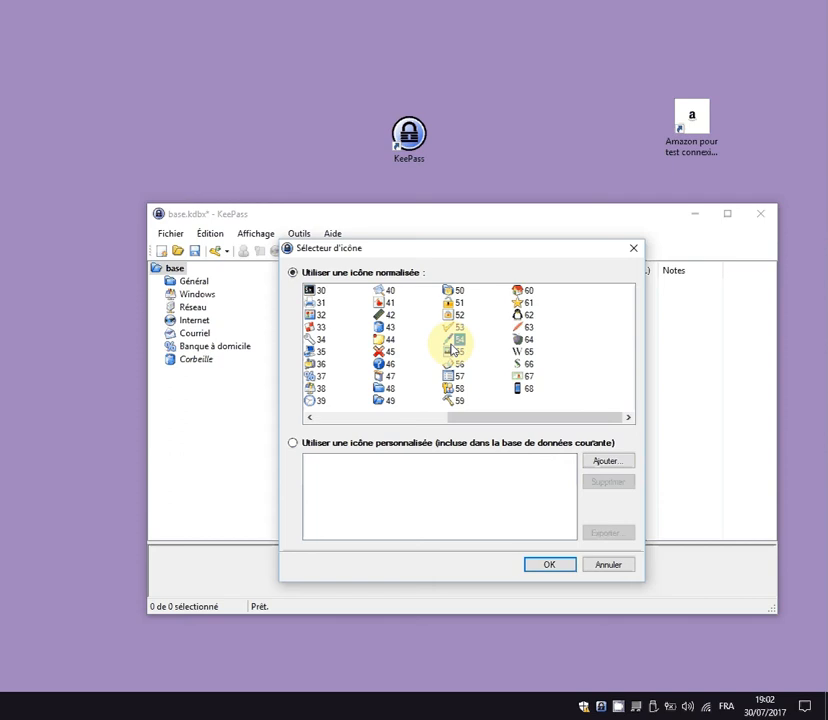
left_click(545, 566)
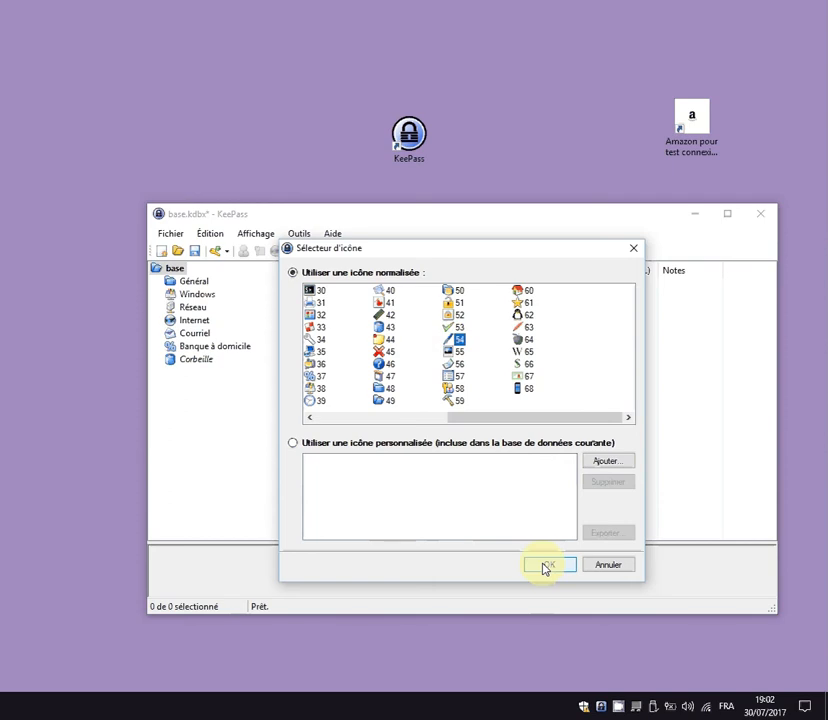
Abandon a custom icon import, switch the group to icon 23, and create 'perso sport'.
left_click(364, 445)
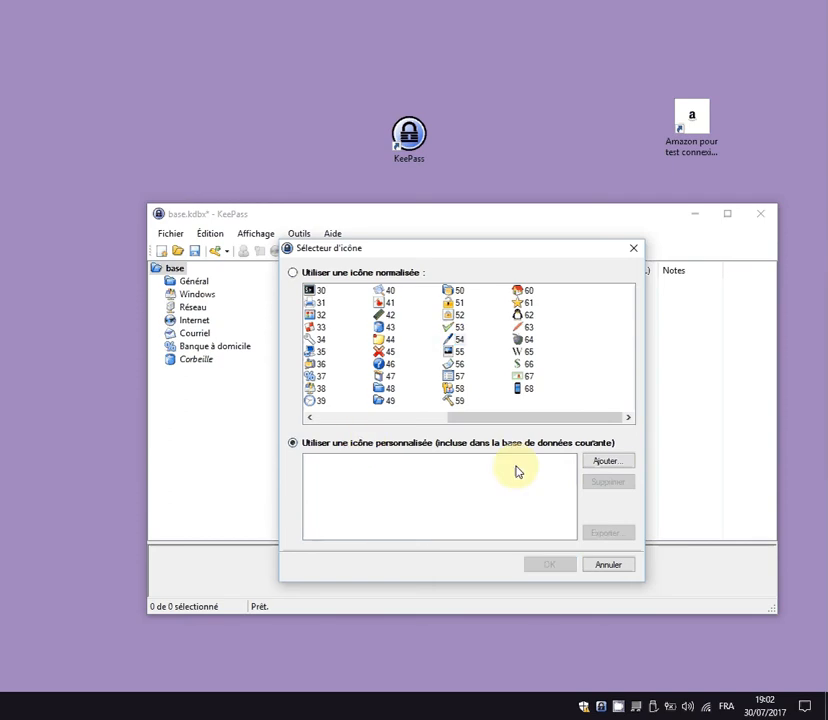
left_click(601, 464)
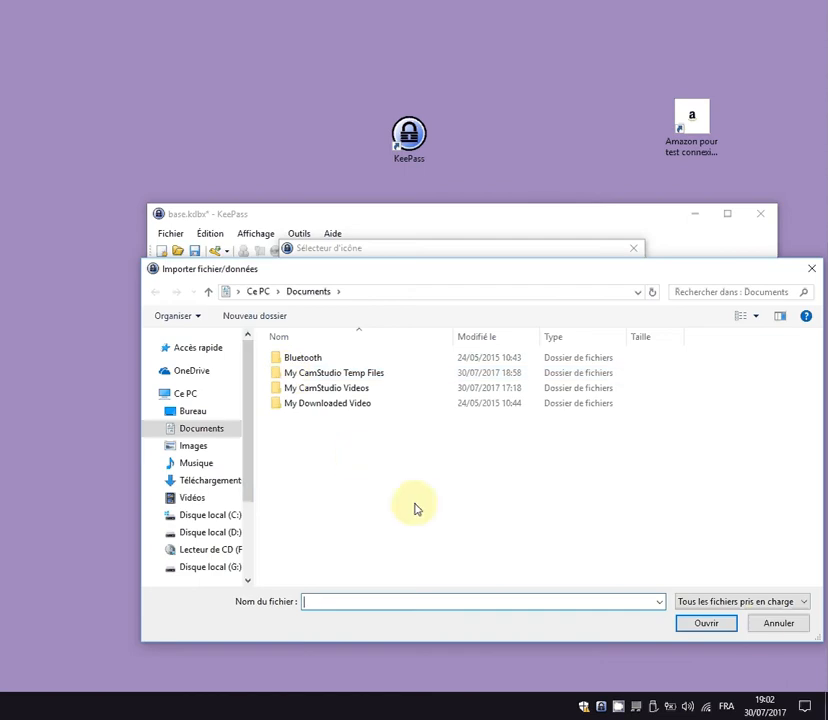
left_click(771, 626)
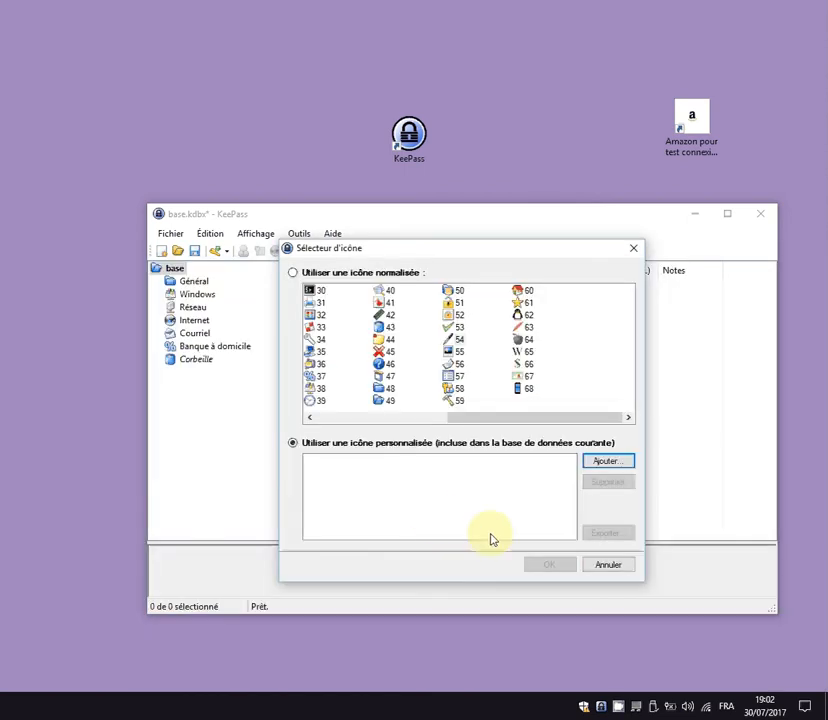
left_click(608, 564)
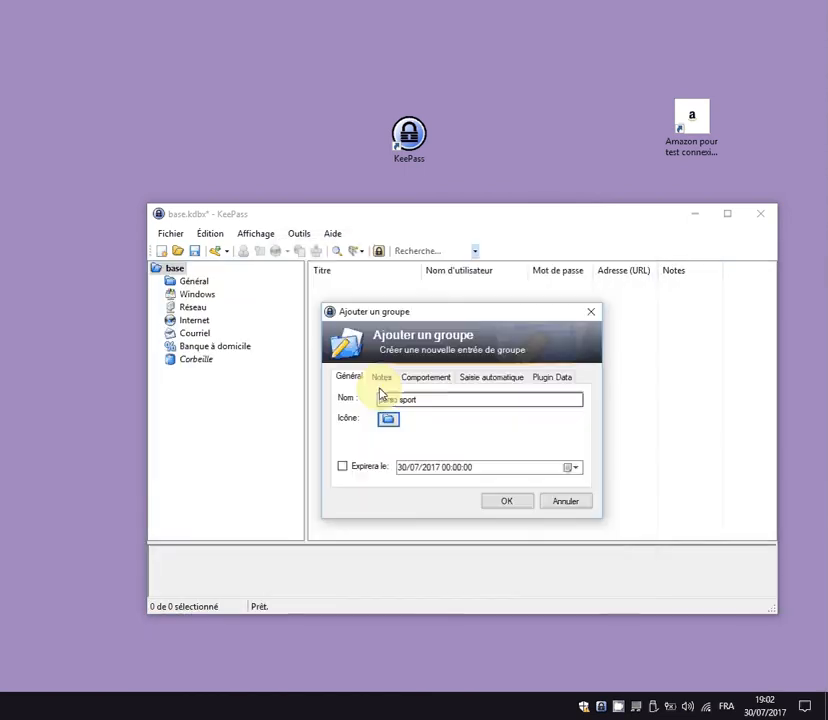
left_click(388, 420)
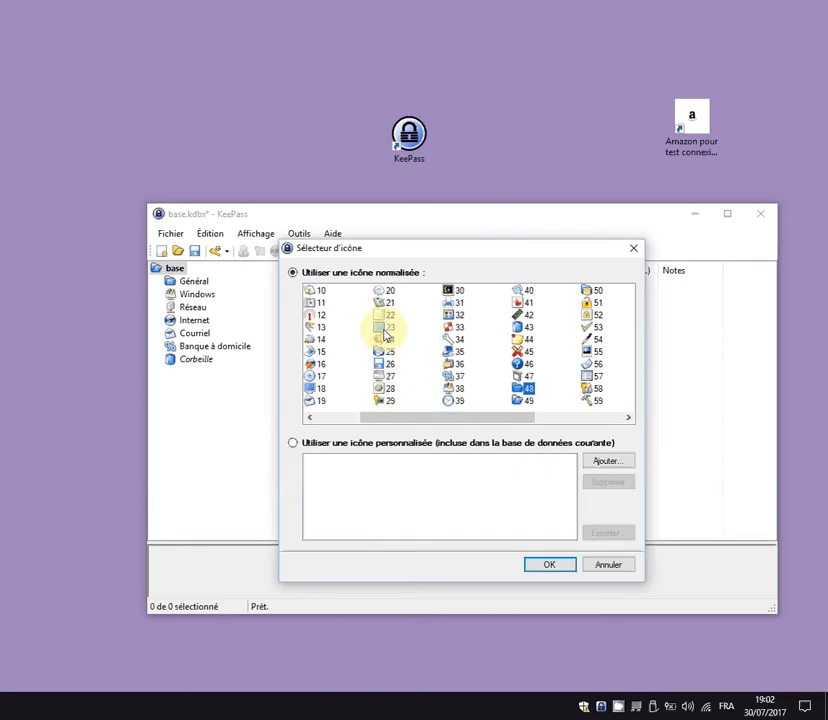
mouse_move(412, 250)
left_mouse_down()
mouse_move(588, 512)
mouse_move(425, 256)
left_mouse_up()
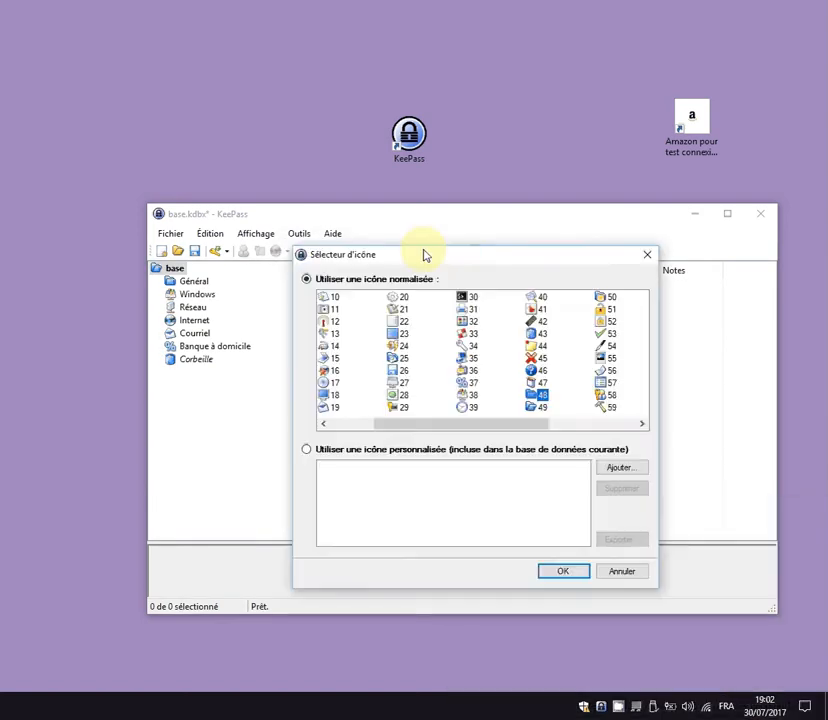
left_click(394, 334)
left_click(560, 574)
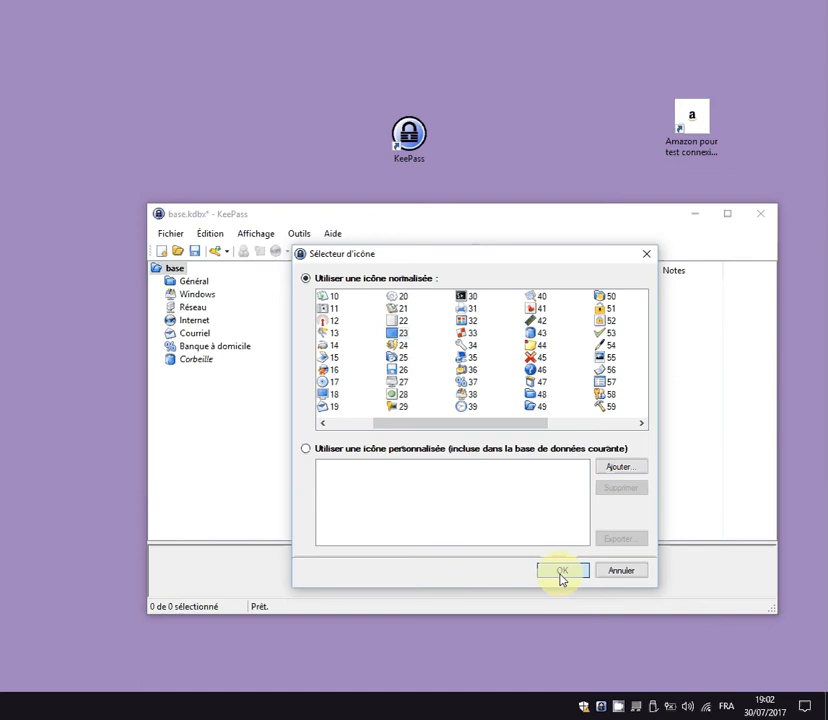
left_click(512, 505)
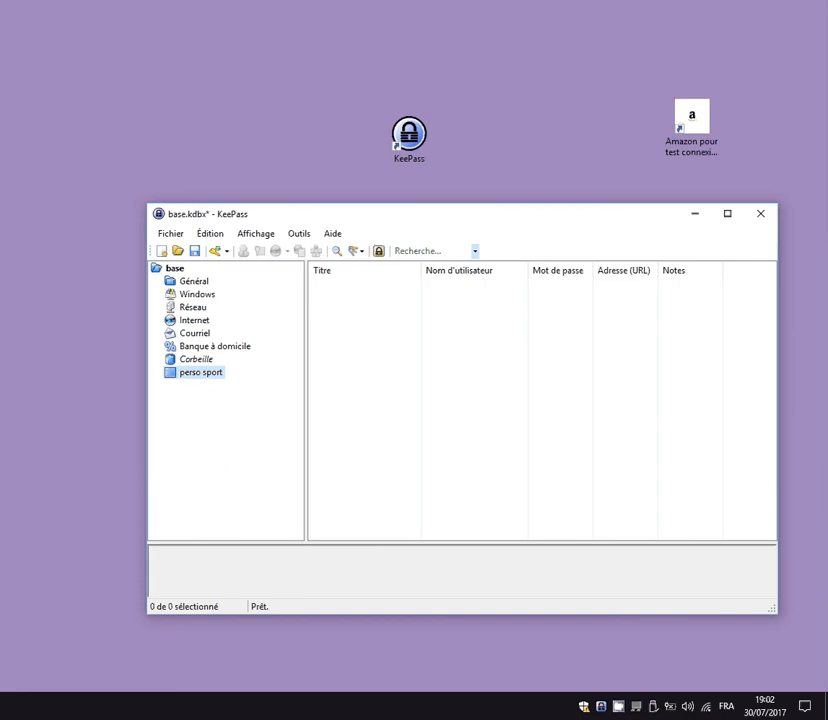
Add a 'sous-groupe' subgroup under perso sport, then expand perso sport to show it.
right_click(201, 380)
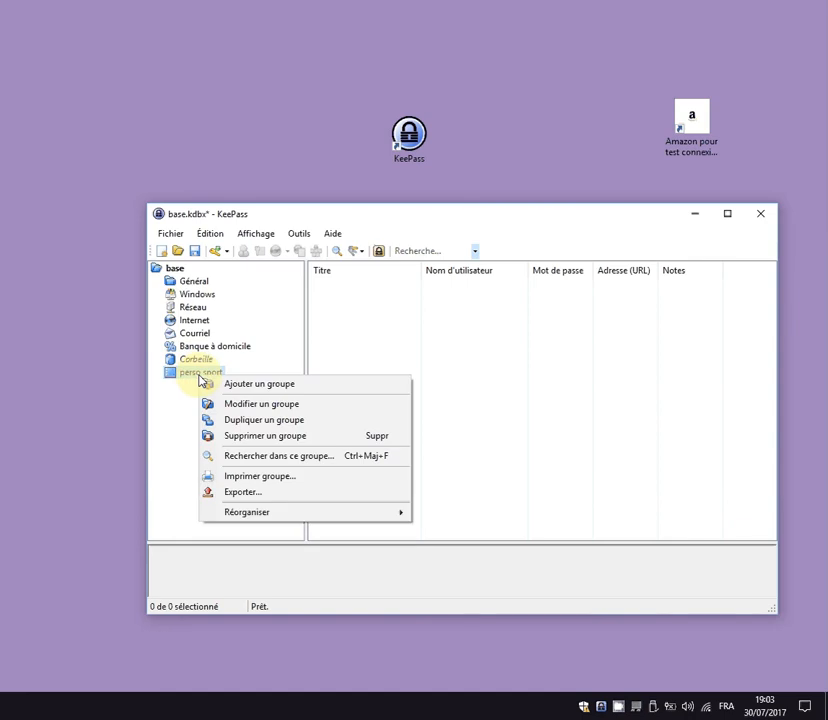
left_click(241, 385)
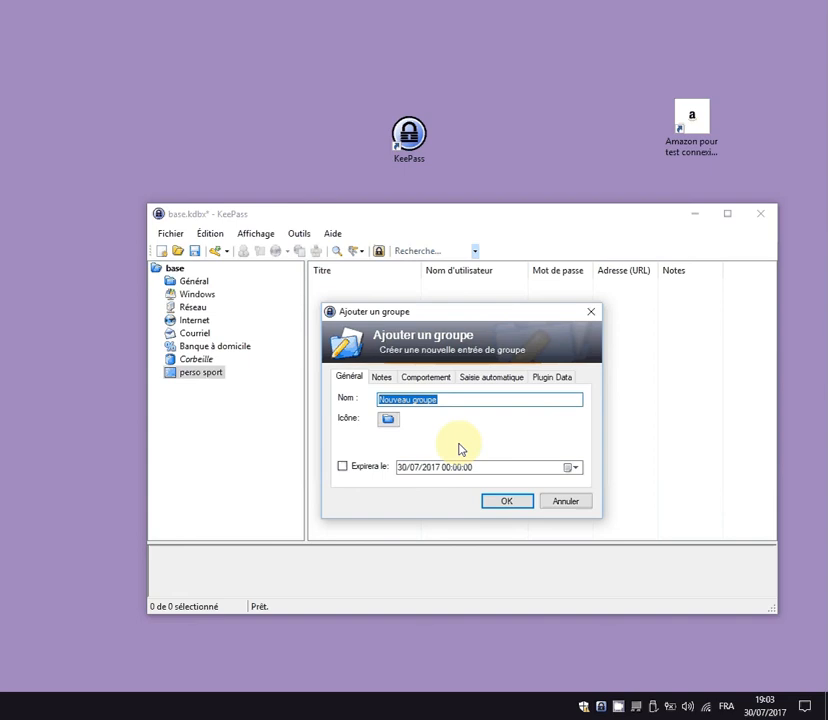
type("sous")
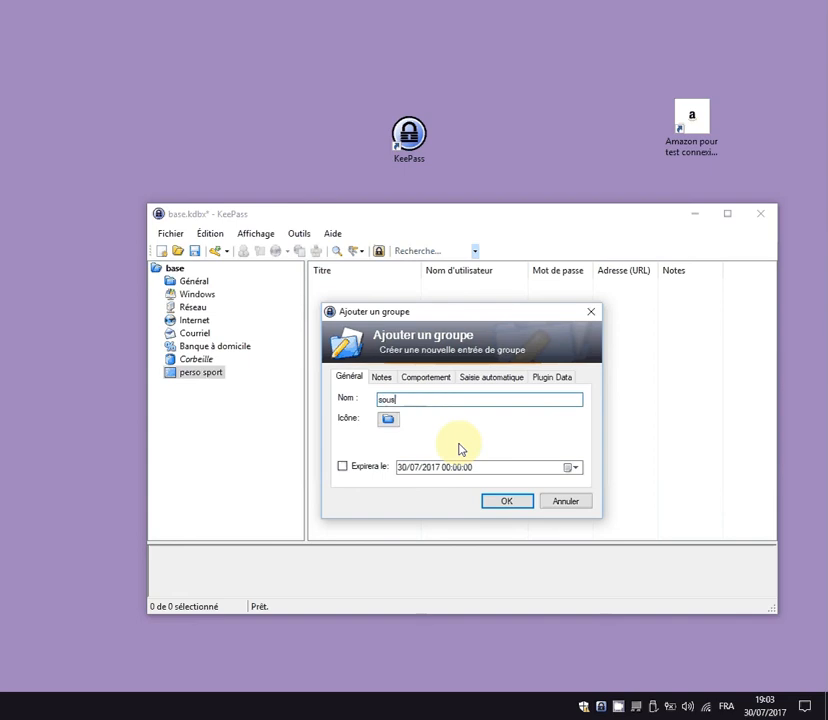
type("-groupe")
left_click(388, 420)
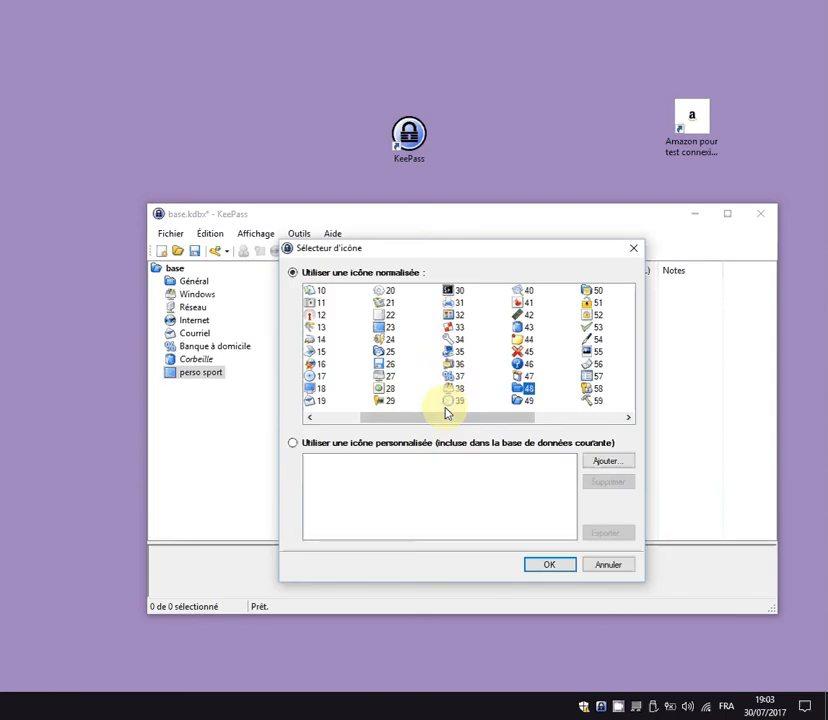
left_click(549, 563)
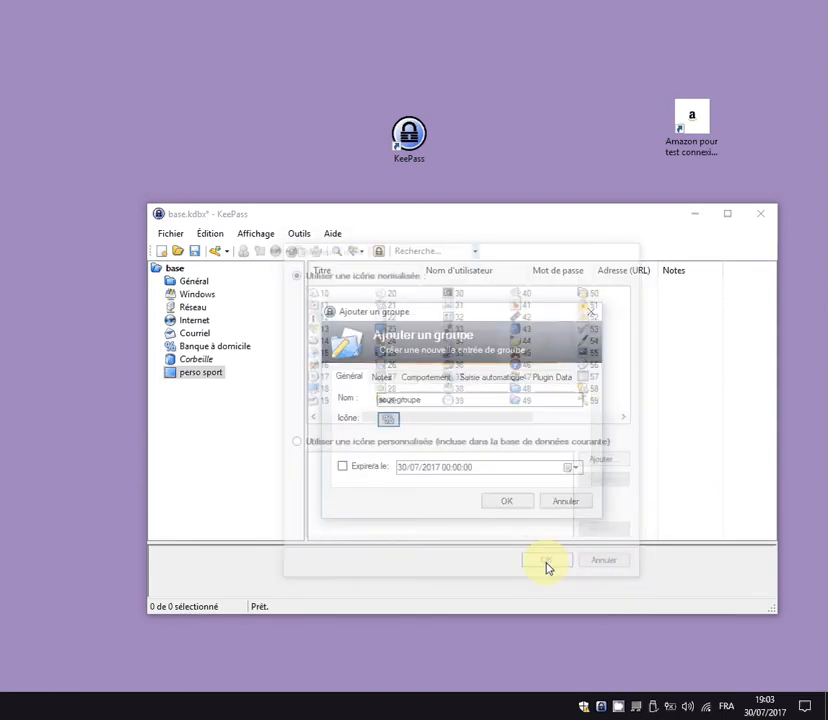
left_click(509, 502)
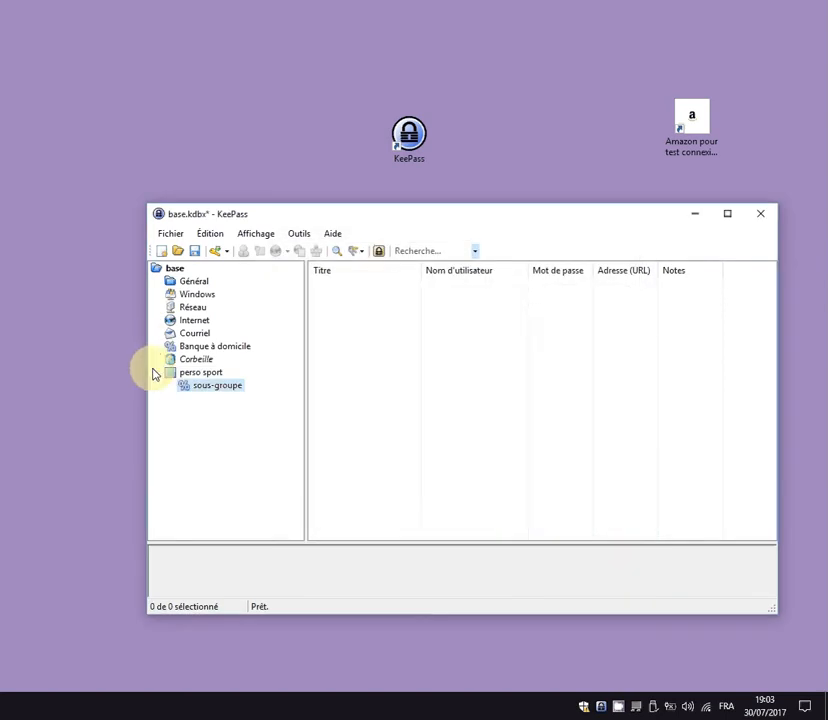
left_click(156, 374)
left_click(158, 379)
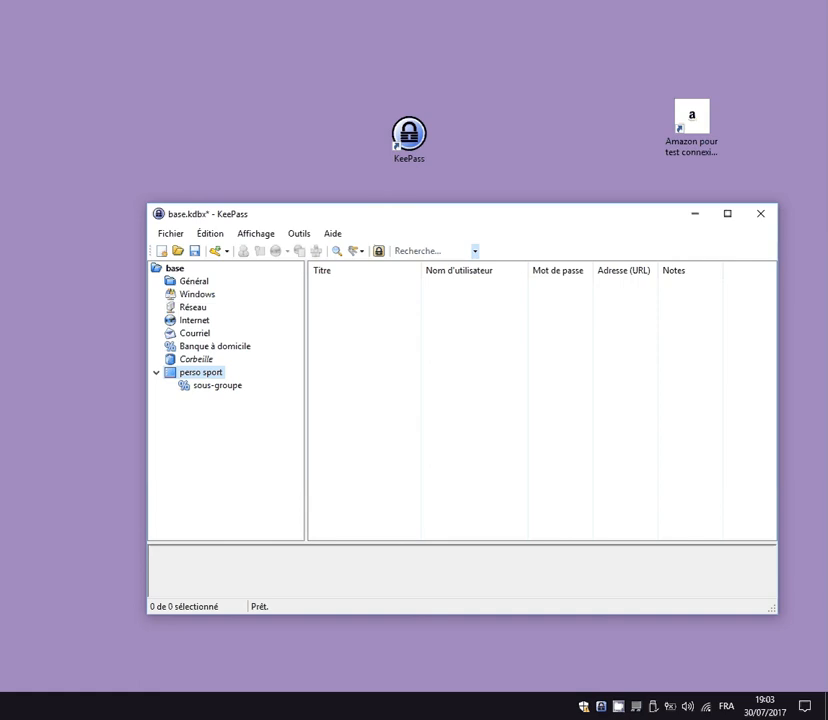
Collapse perso sport, expand it once more, then collapse it again to hide sous-groupe.
left_click(156, 372)
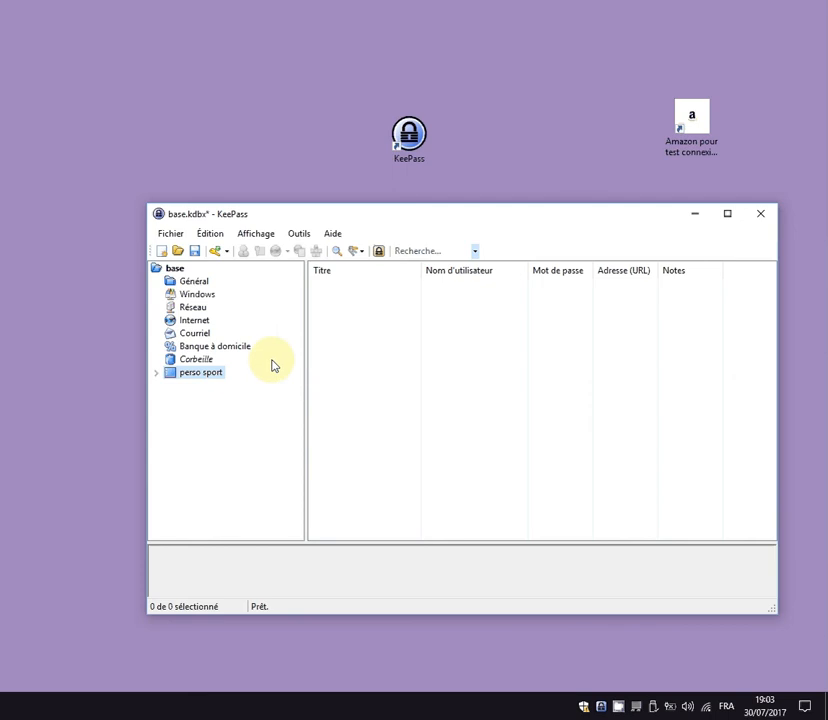
left_click(156, 374)
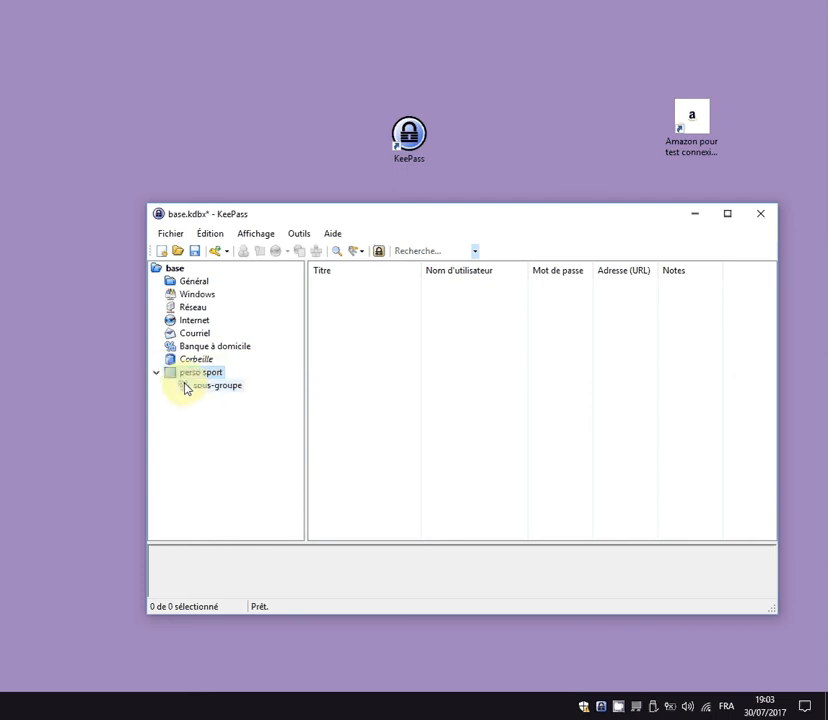
left_click(156, 373)
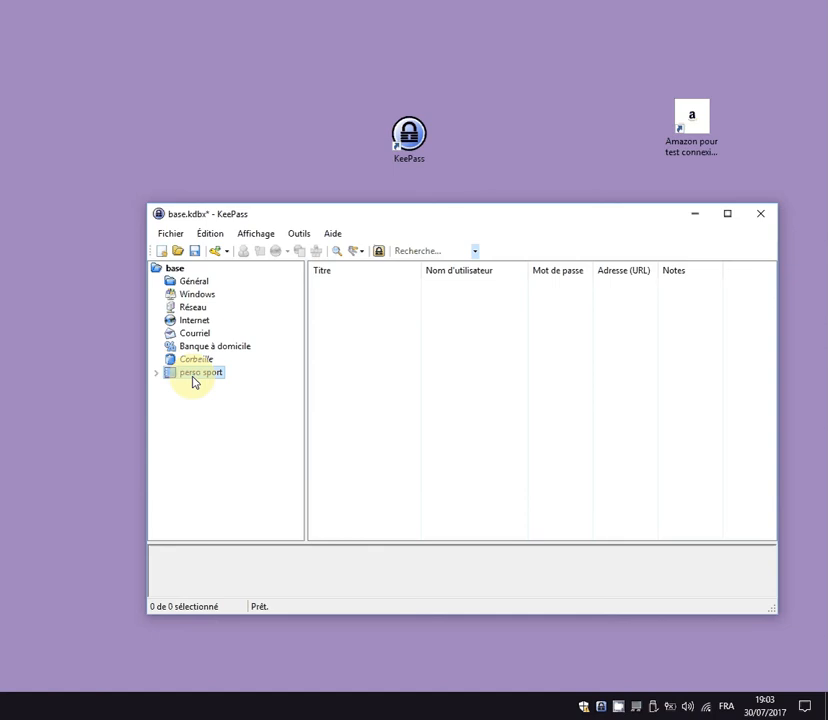
Reorder perso sport with Alt+Up/Alt+Down to sit below Courriel, then expand and select it.
key("alt")
key("alt+Up")
key("alt+Up")
key("alt+Up")
key("alt+Up")
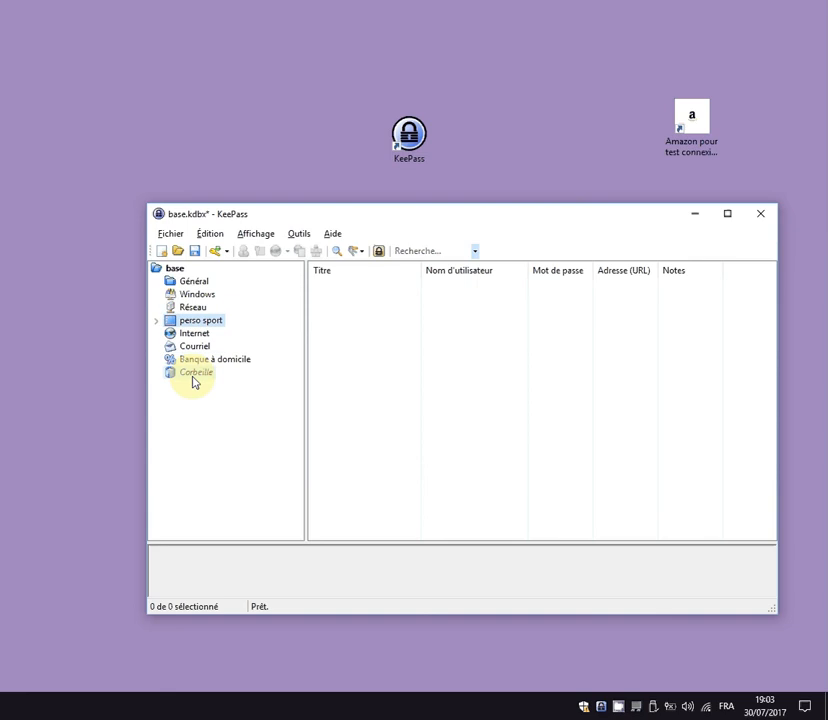
key("alt+Up")
key("alt+Down")
key("alt+Down")
key("alt+Down")
key("alt+Down")
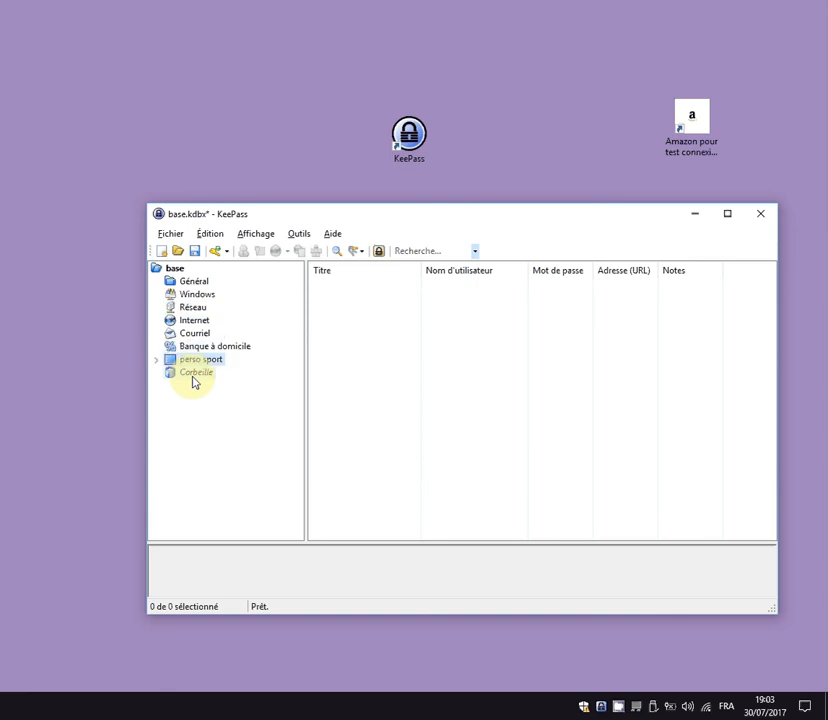
key("alt+Up")
key("alt+Up")
key("alt+Up")
key("alt+Up")
key("alt+Up")
key("alt+Up")
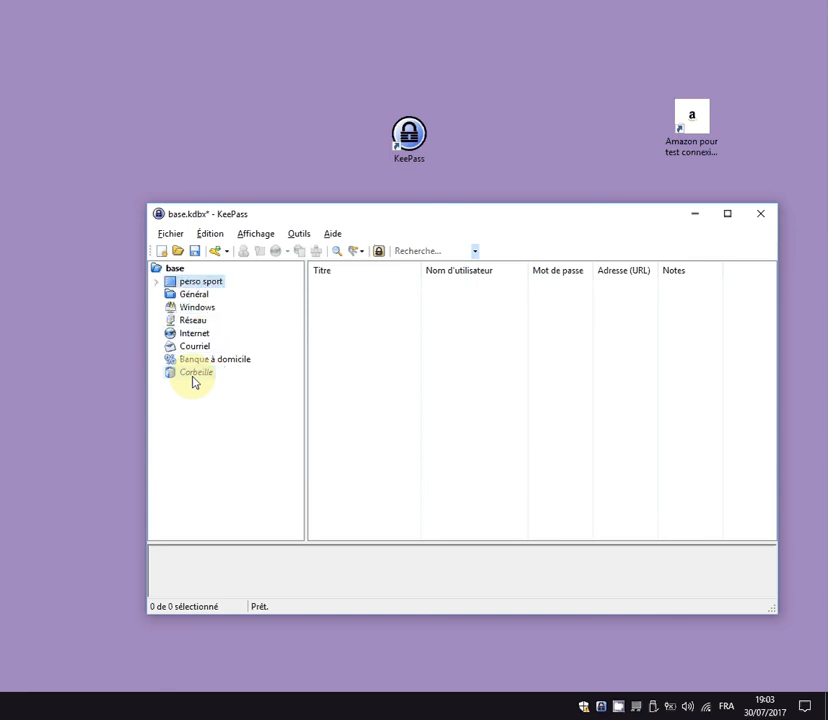
key("alt+Down")
key("alt+Down")
key("alt+Down")
key("alt+Down")
key("alt+Up")
key("alt+Up")
key("alt+Up")
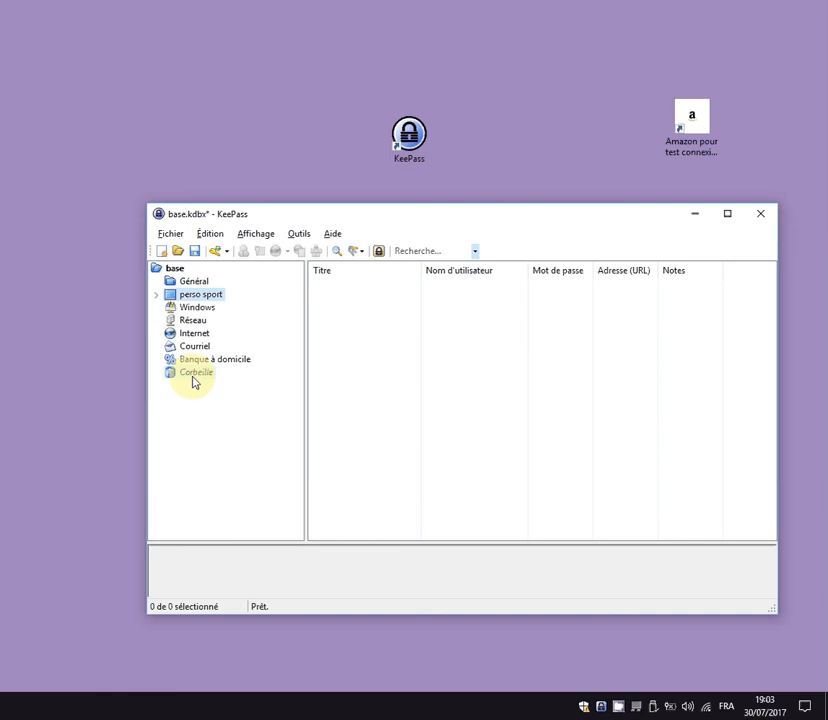
key("alt+Down")
key("alt+Down")
key("alt+Down")
key("alt+Down")
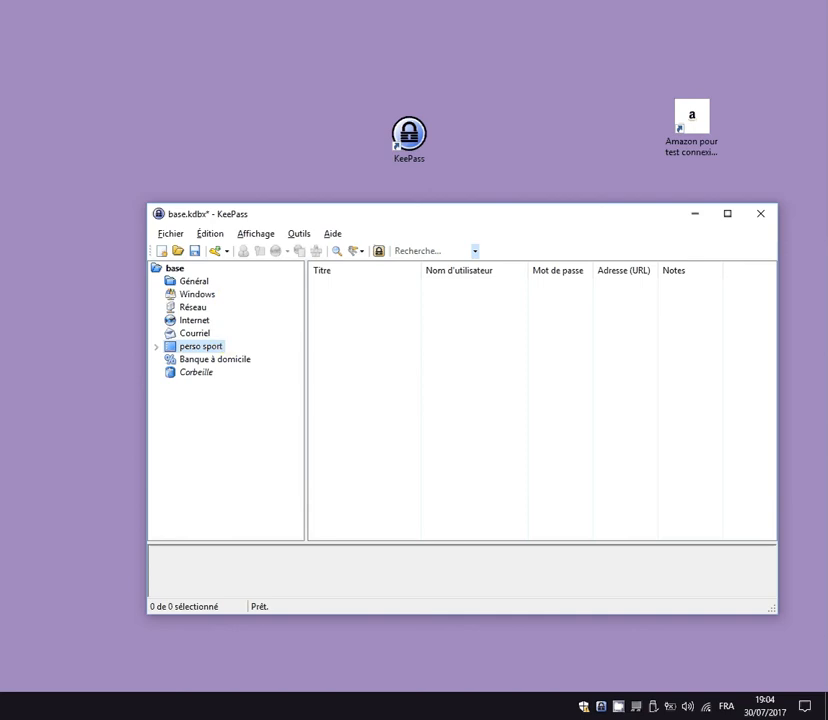
left_click(156, 347)
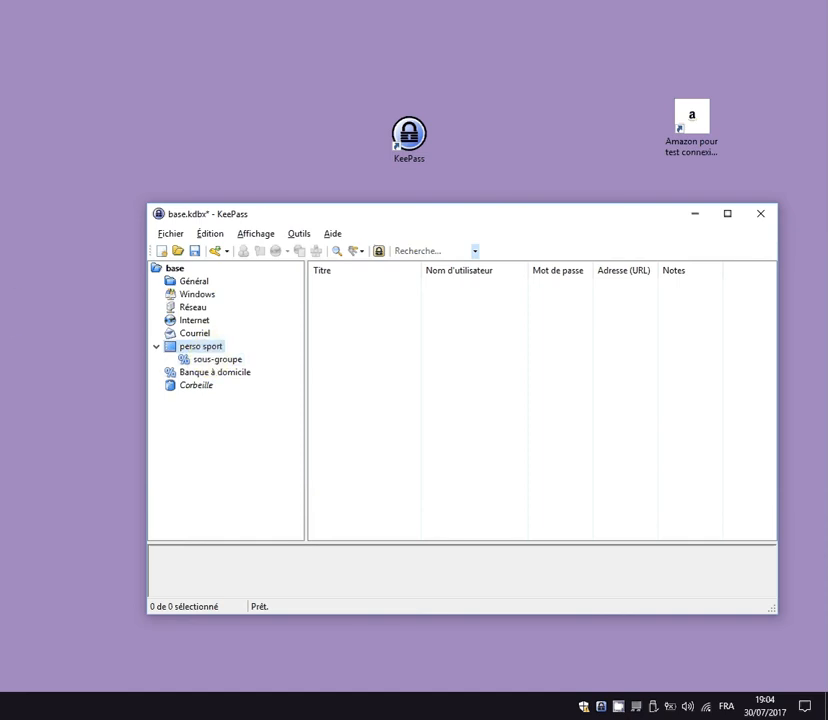
left_click(188, 350)
Begin a new entry in perso sport and change its icon to icon 12.
right_click(398, 322)
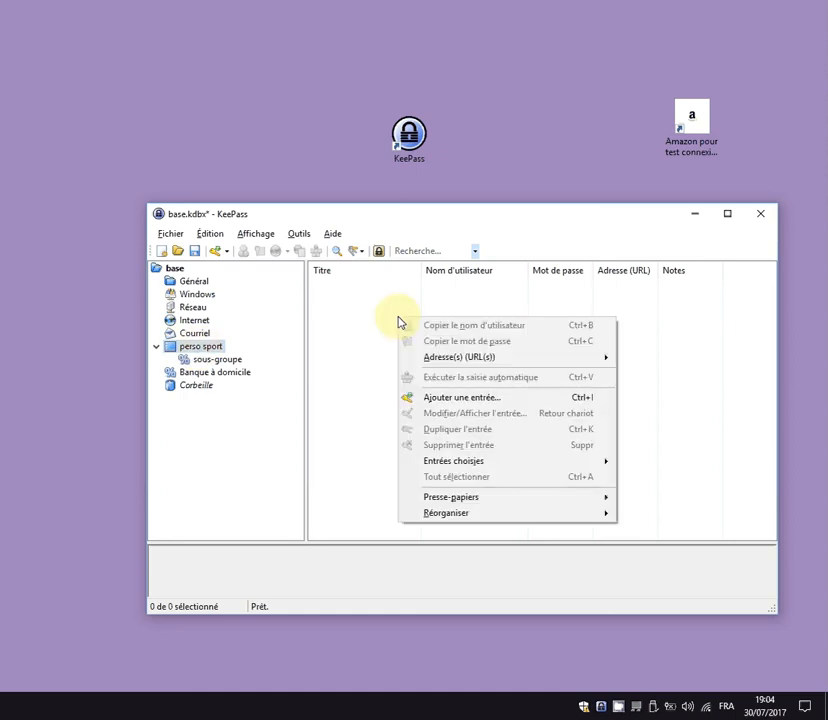
left_click(447, 400)
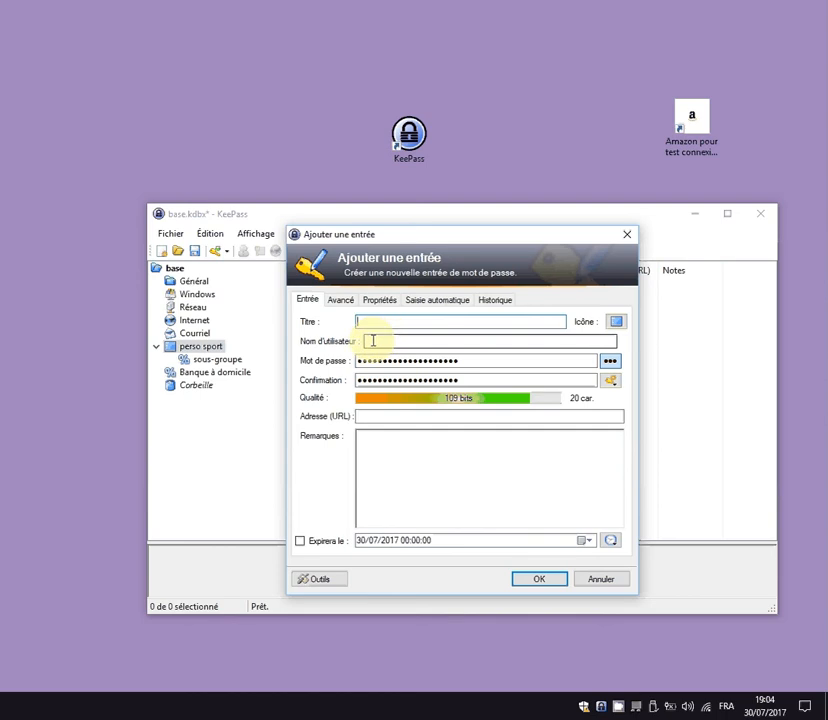
left_click(616, 322)
left_click(390, 326)
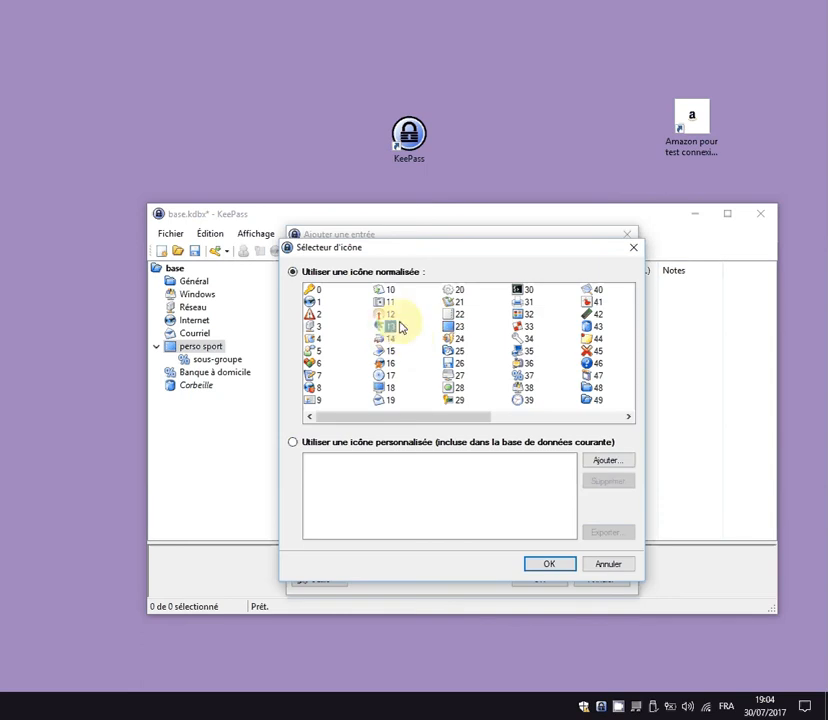
left_click(388, 314)
left_click(547, 564)
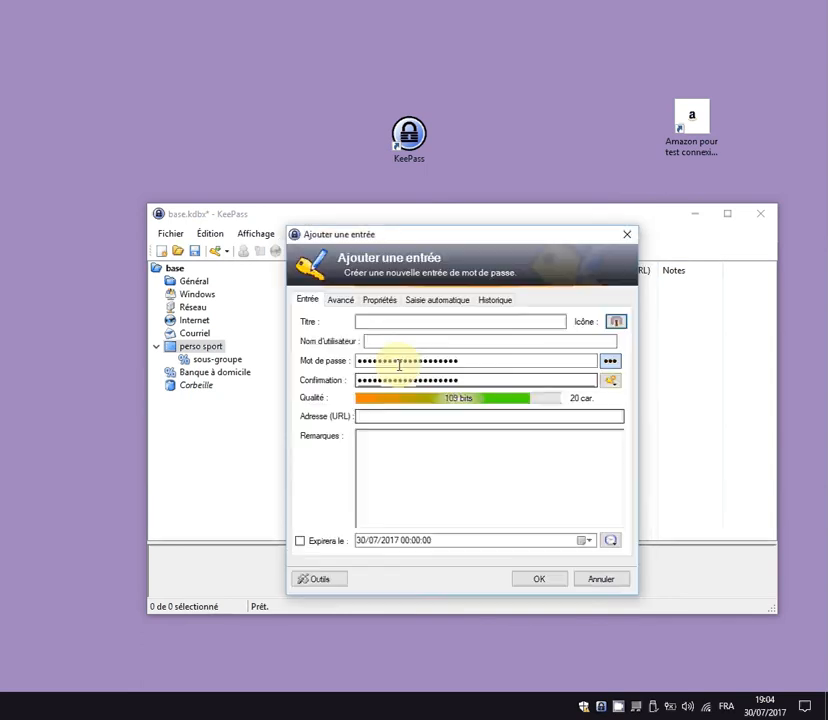
left_click(375, 321)
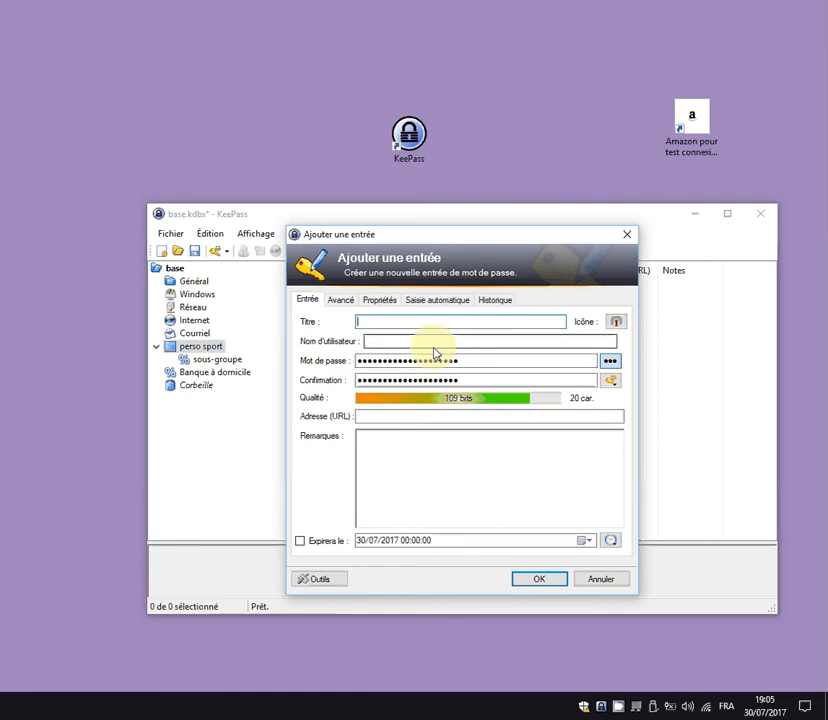
left_click(396, 342)
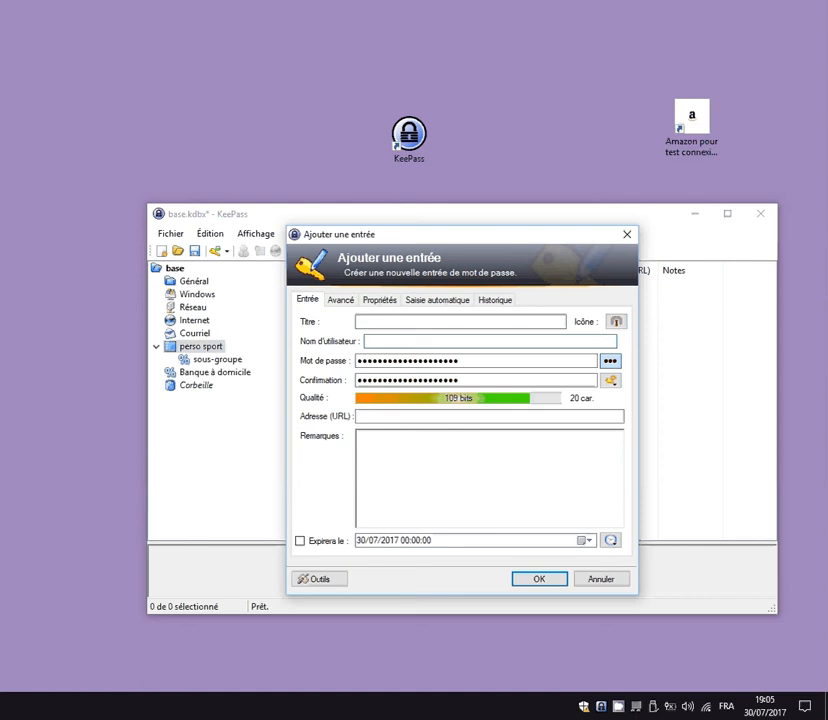
left_click(385, 420)
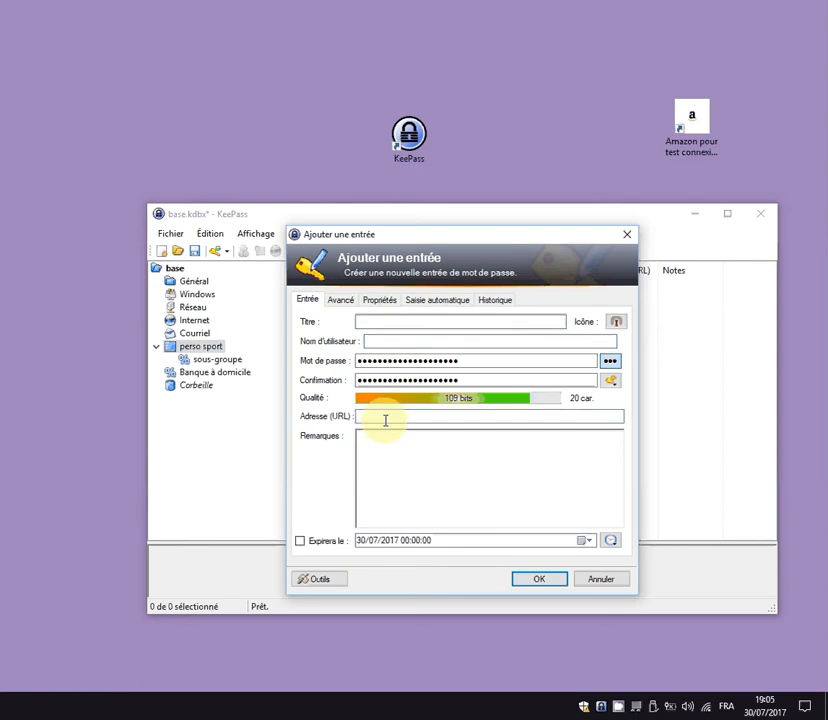
left_click(381, 324)
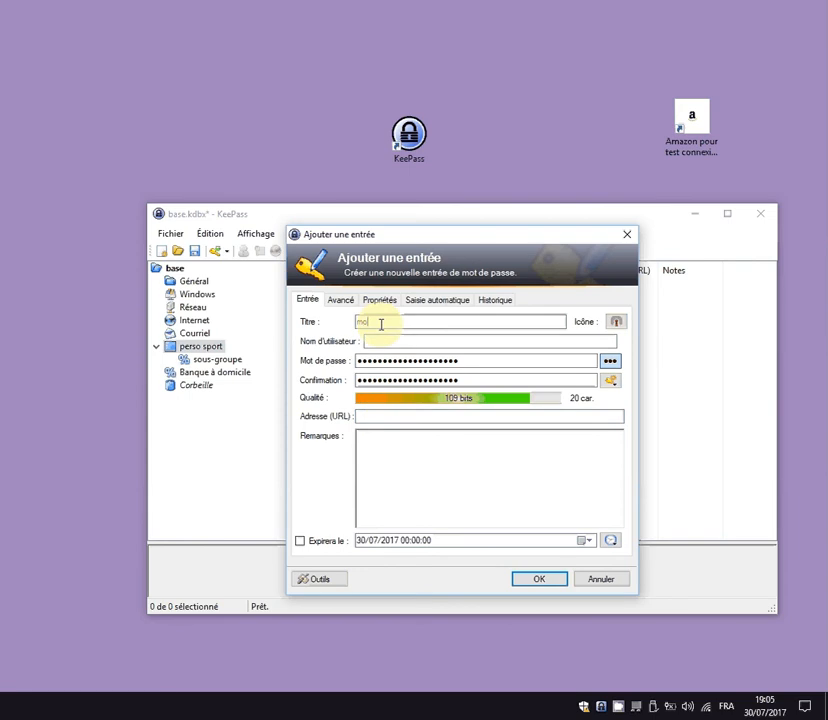
type("login amazone")
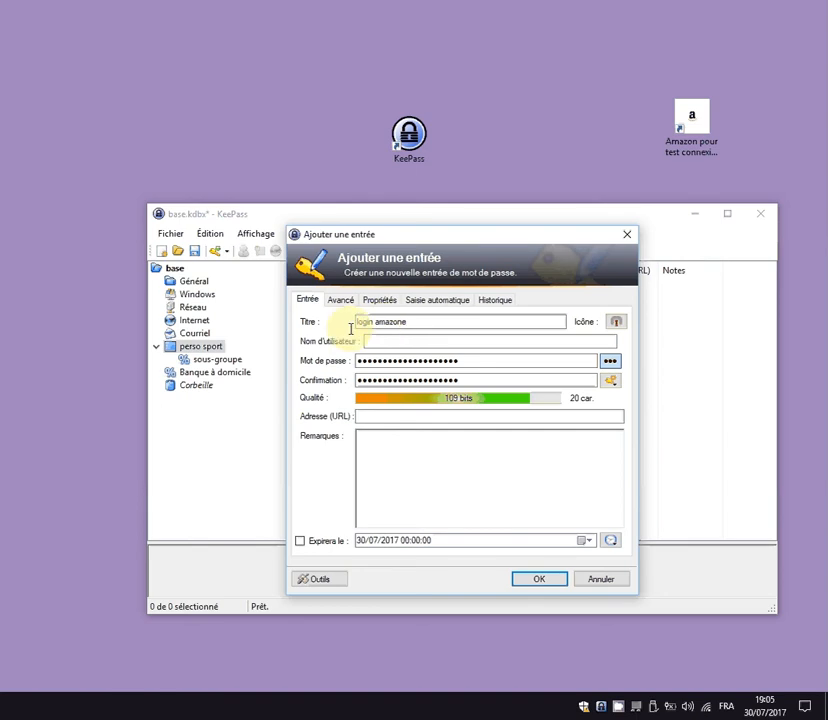
left_click(402, 416)
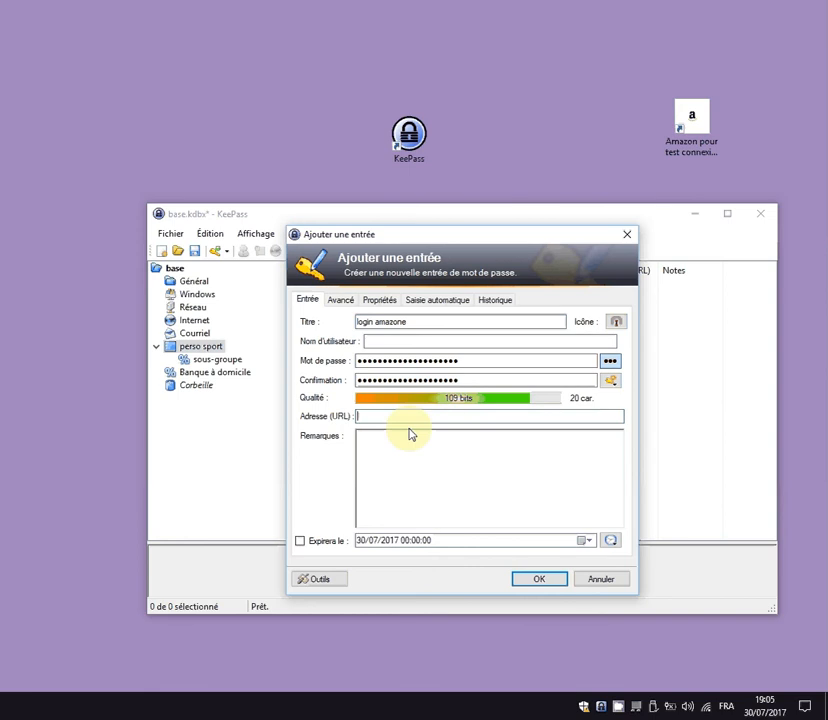
type("http://www.amazon.fr")
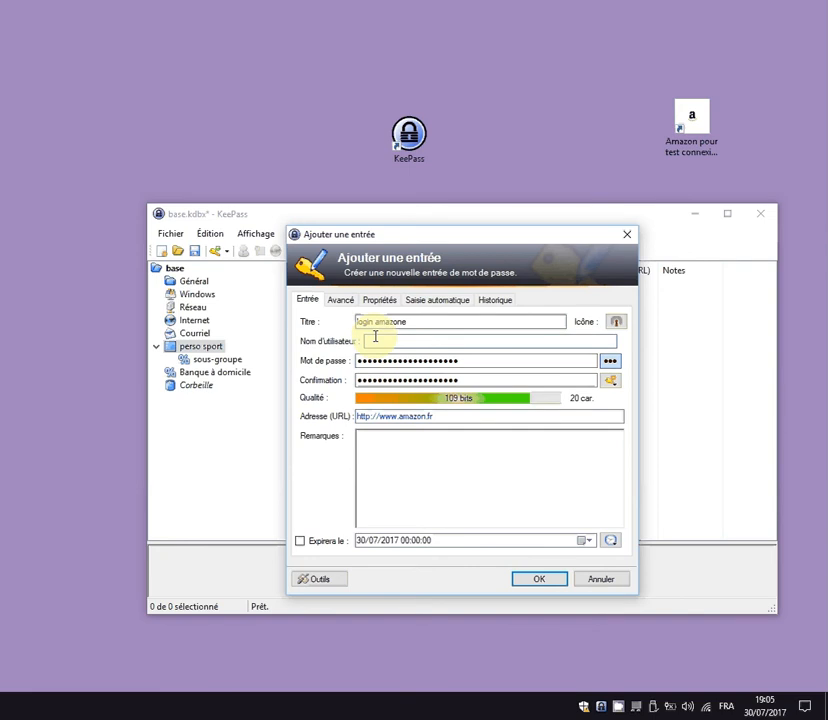
Enter a username and a 4-character password with matching confirmation, and save the entry.
type("test")
key("Tab")
type("test")
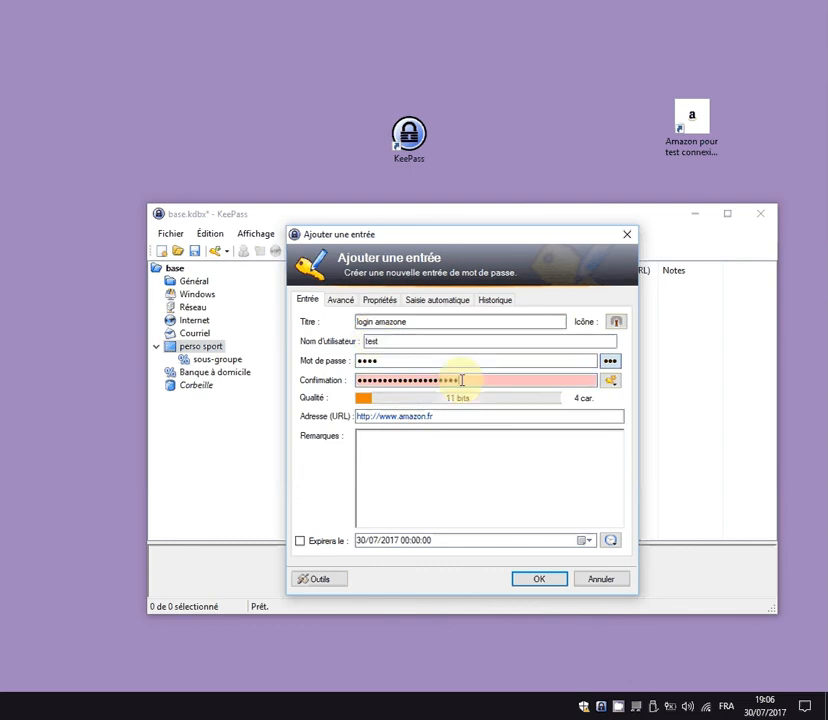
left_click_drag(458, 380, 277, 410)
type("test")
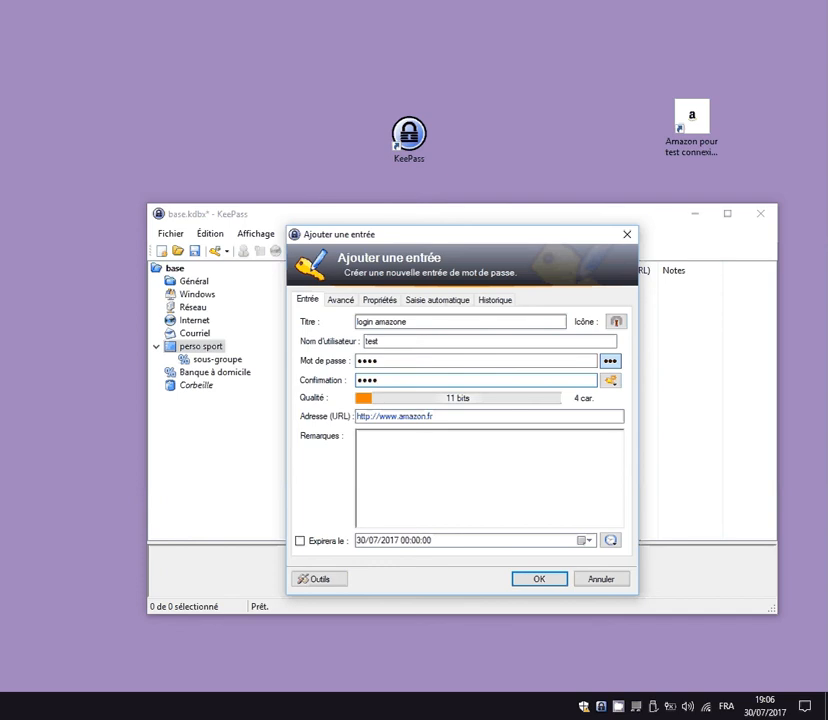
left_click(540, 580)
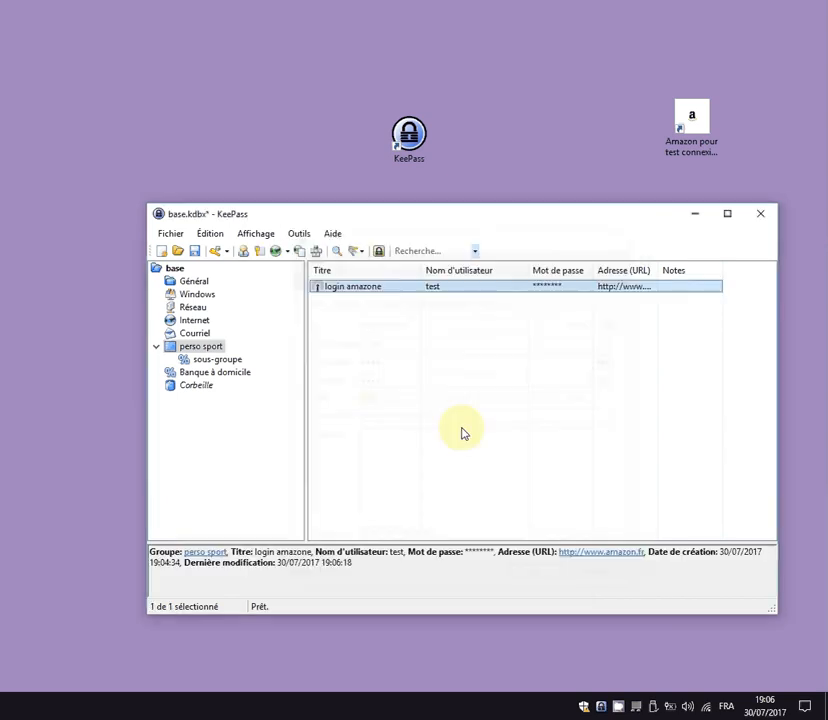
Open the login amazone entry for editing and type 't' into its username field.
double_click(357, 288)
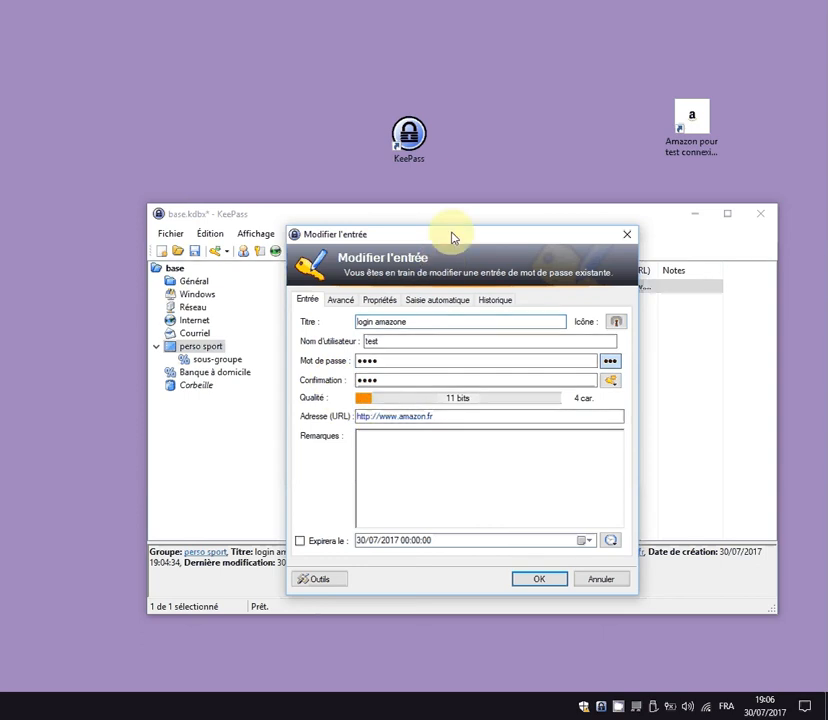
left_click_drag(453, 236, 329, 9)
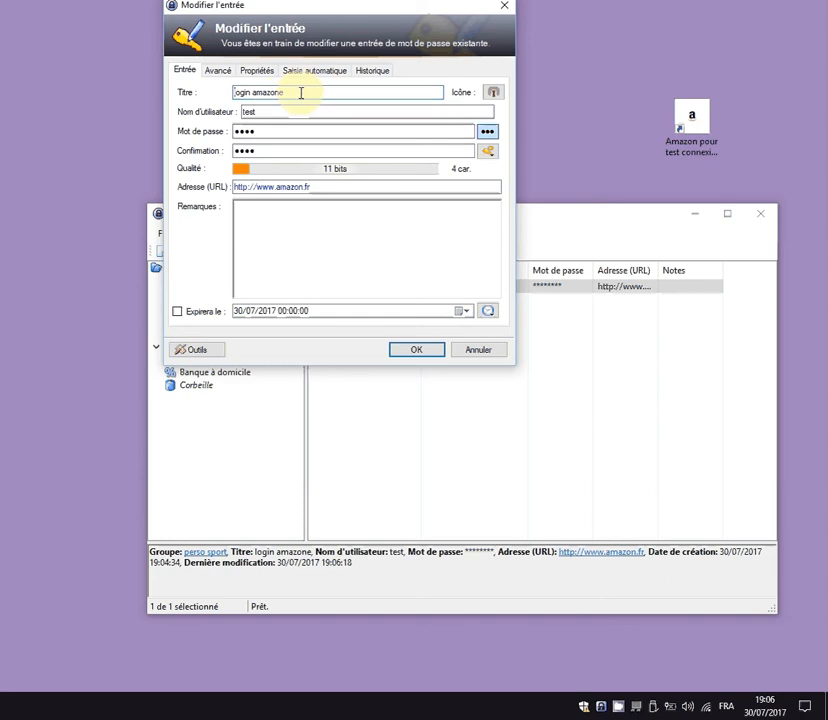
left_click(275, 114)
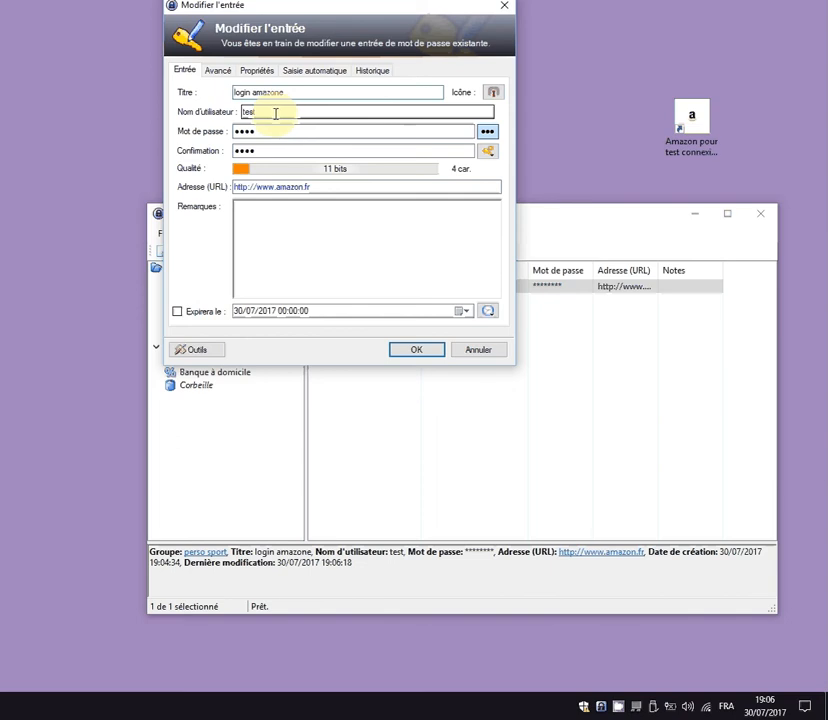
type("t")
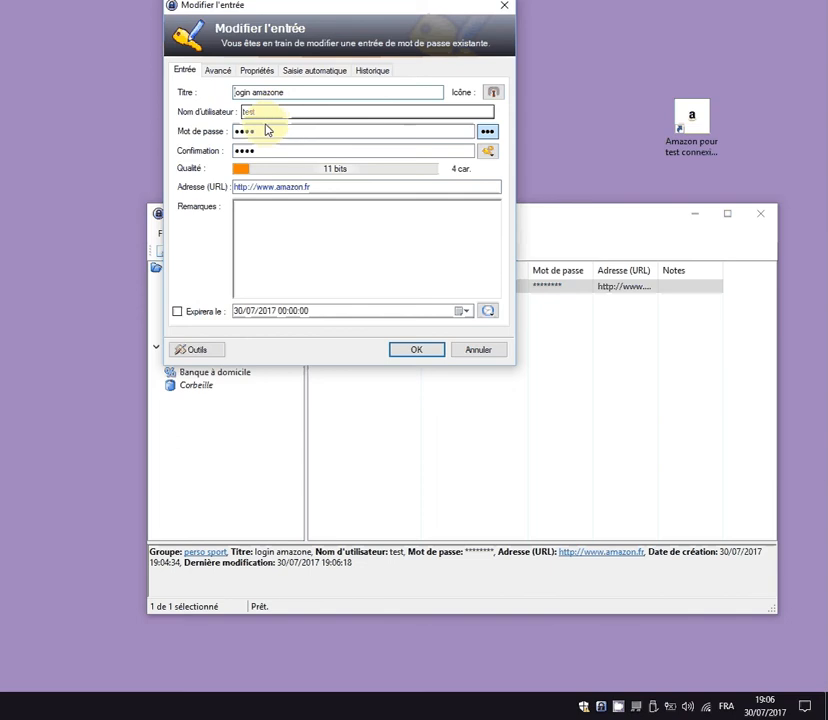
Enable expiry on the entry, choose 30 August 2017 in the calendar, and save.
left_click(178, 312)
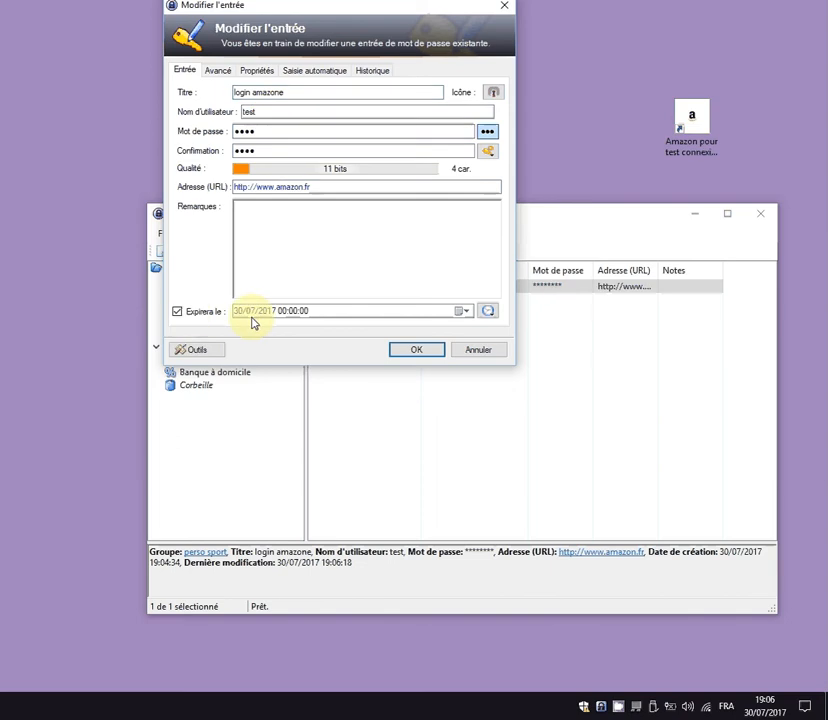
left_click(468, 314)
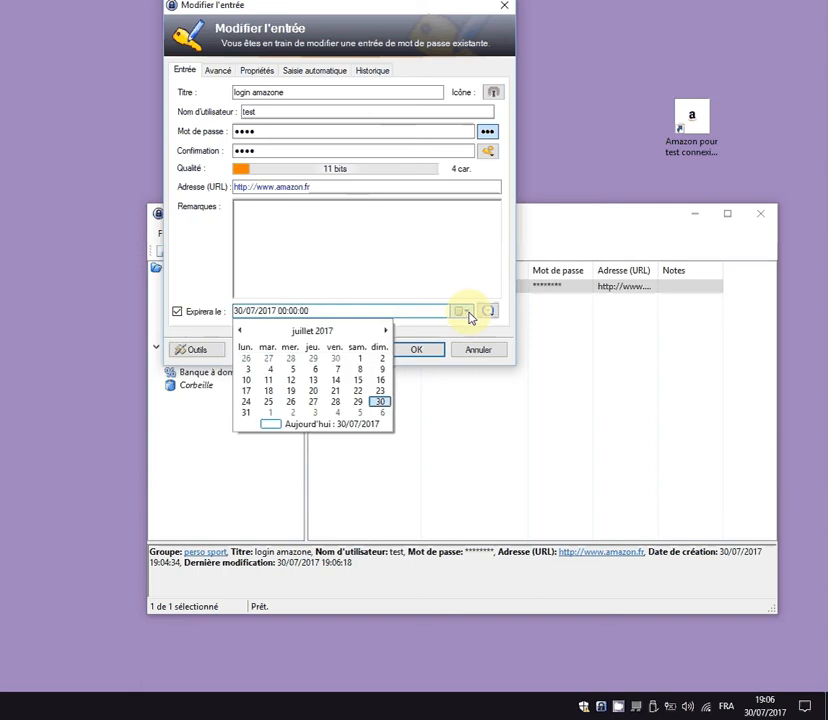
left_click(387, 333)
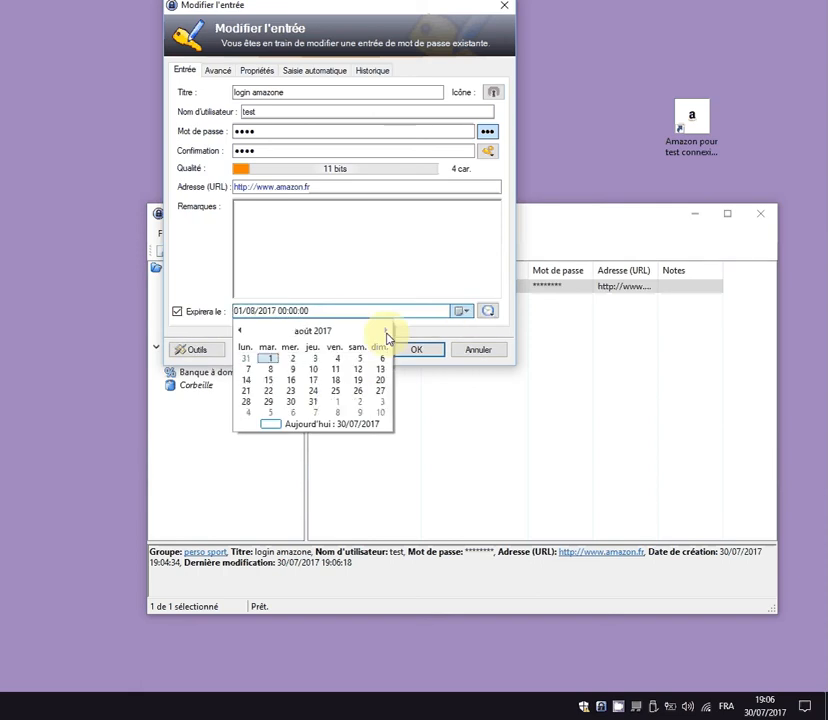
left_click(290, 403)
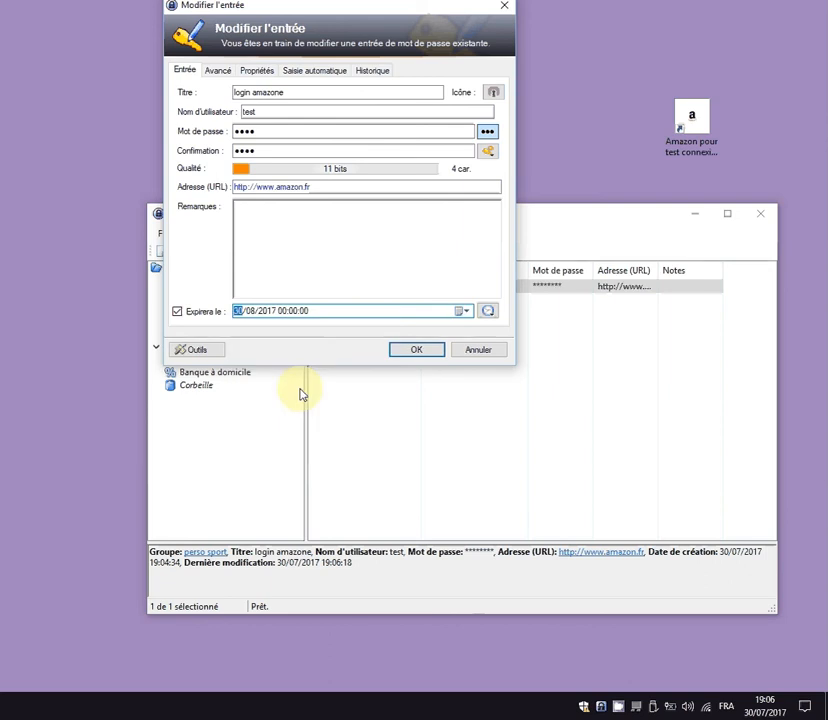
left_click(423, 355)
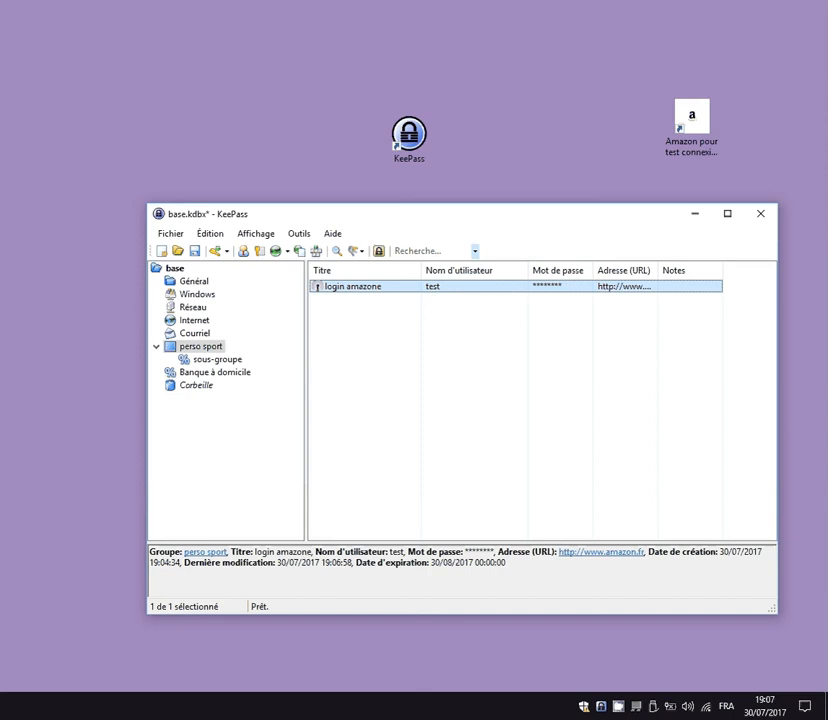
Open the login amazone entry and switch to its Avancé page for attachments.
double_click(358, 290)
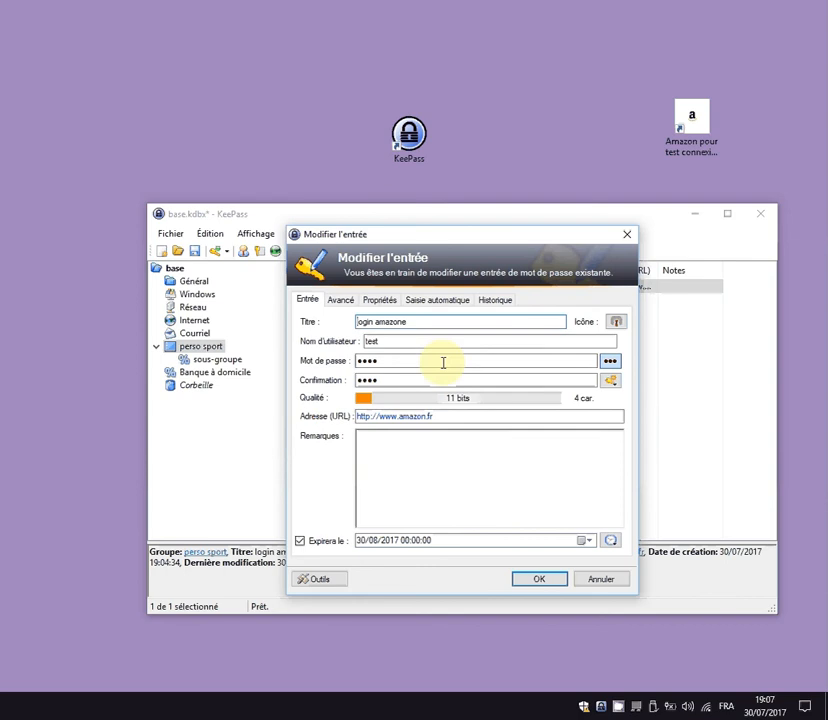
left_click(340, 302)
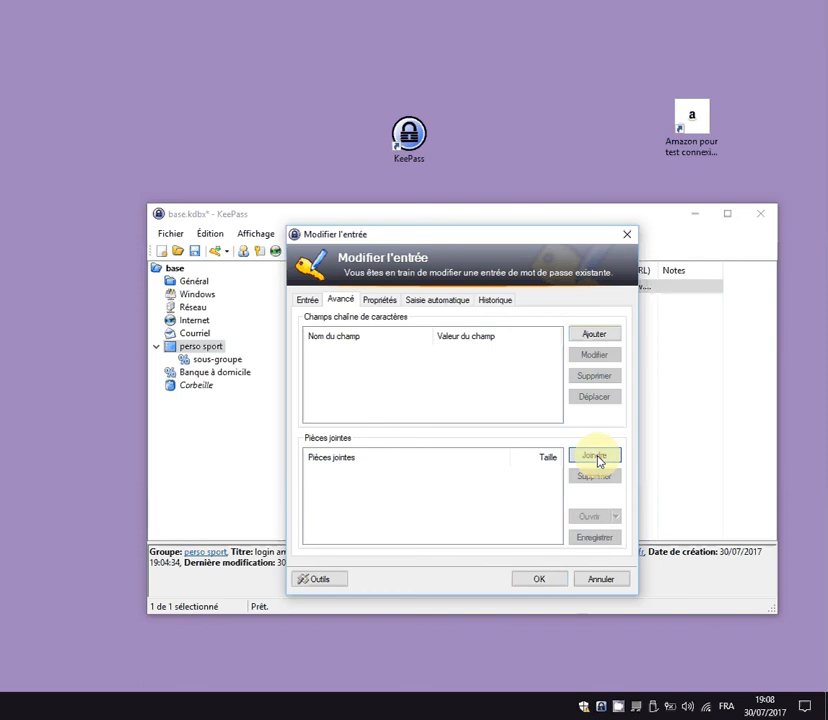
Attach 'fichier a joindre a keepass.txt' from C:\MES BASES KEEPASS\piece jointe, accepting the text encoding.
left_click(598, 458)
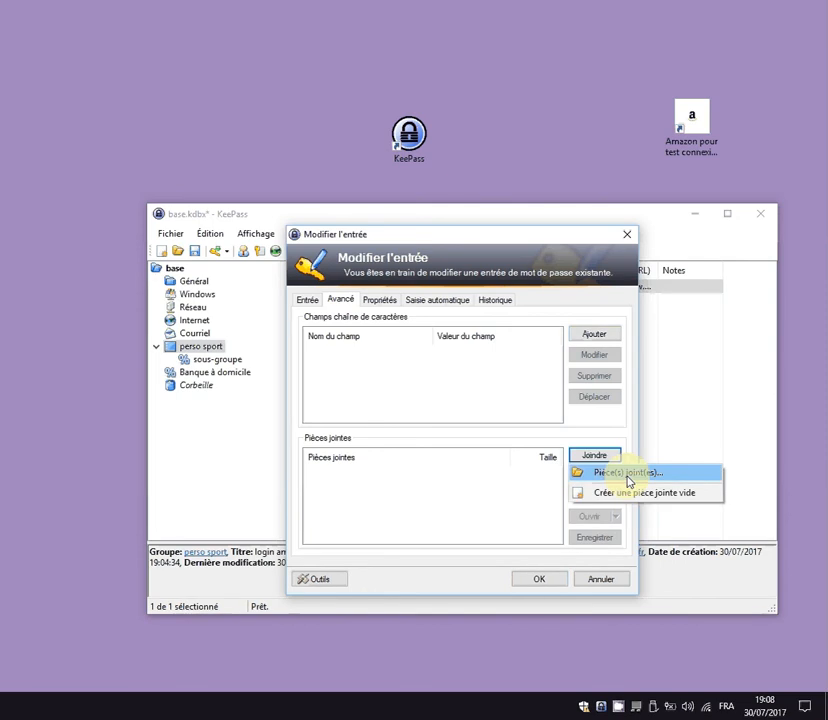
left_click(629, 474)
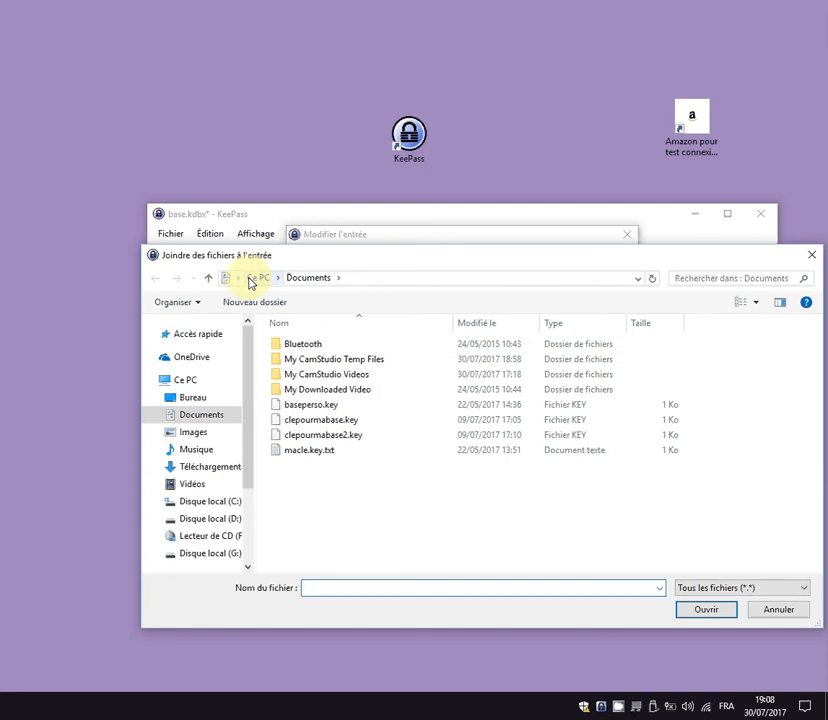
left_click(211, 510)
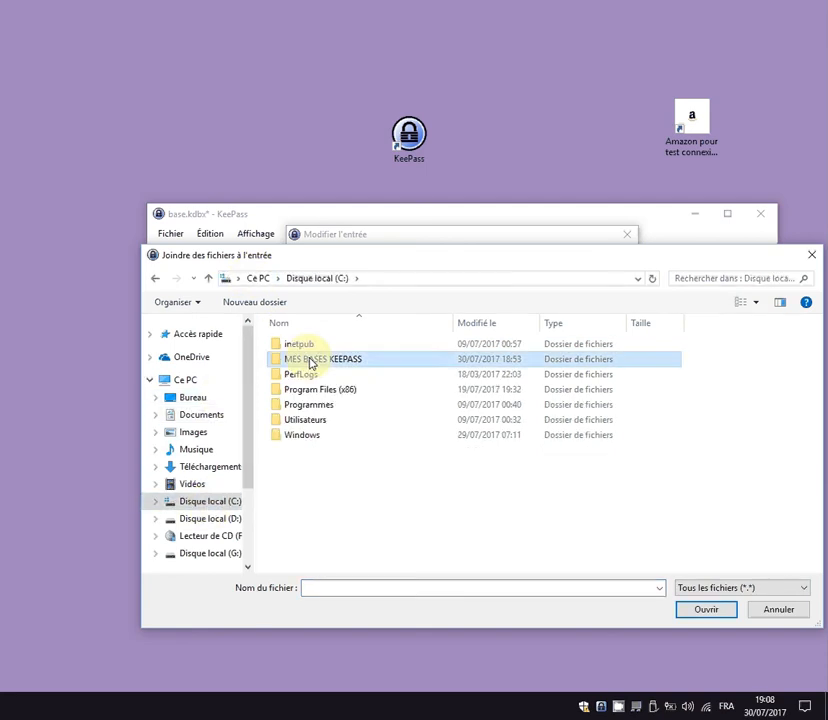
double_click(310, 360)
double_click(305, 345)
double_click(309, 350)
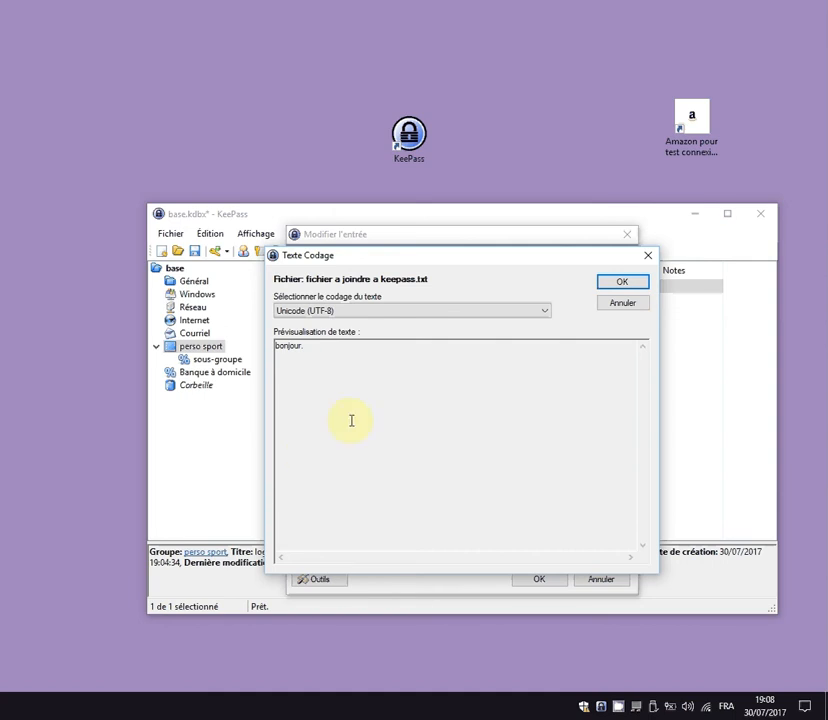
left_click(622, 284)
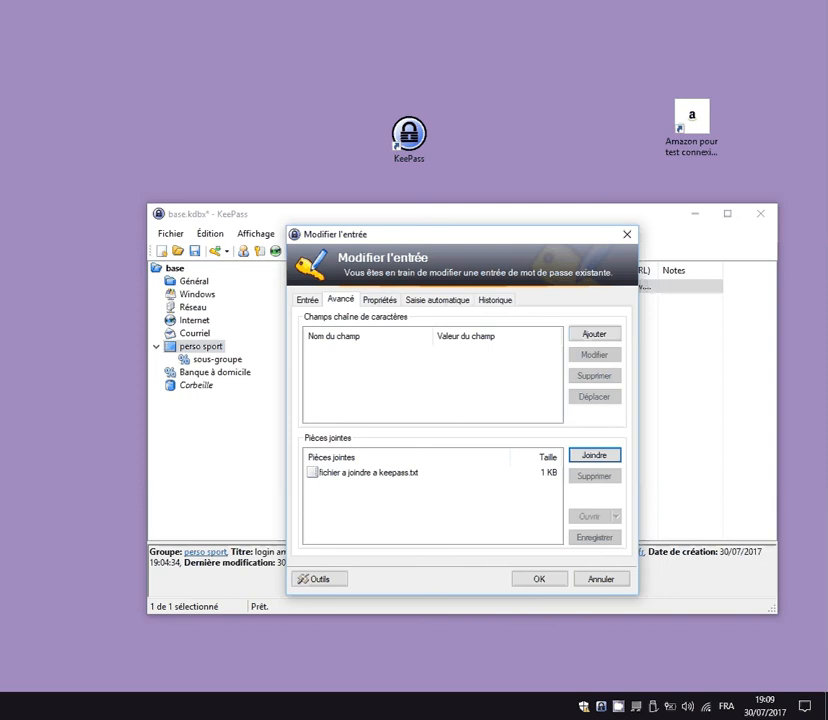
Save the entry with its attachment, then go through the base group to the empty Windows group.
left_click(537, 581)
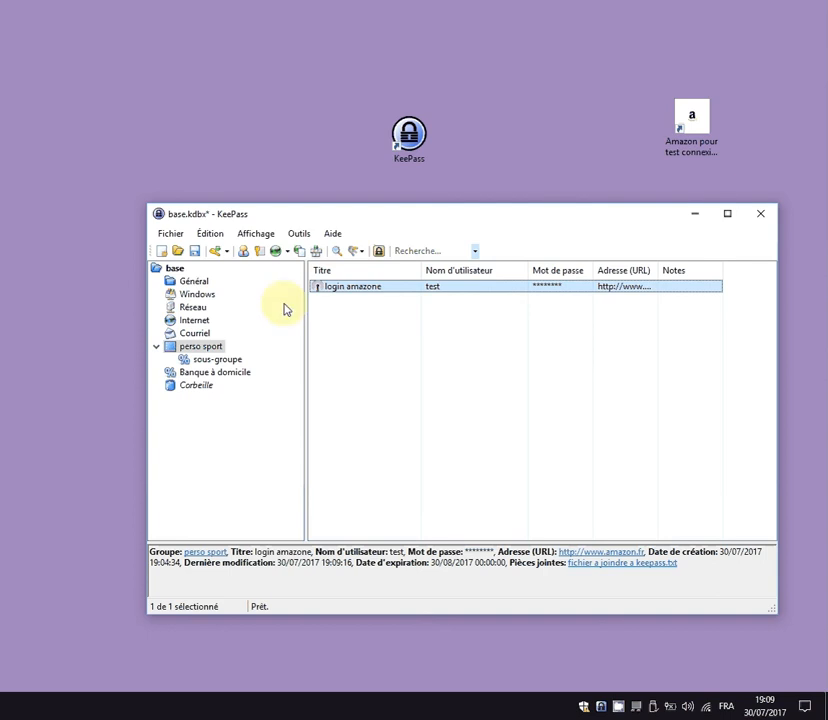
double_click(341, 287)
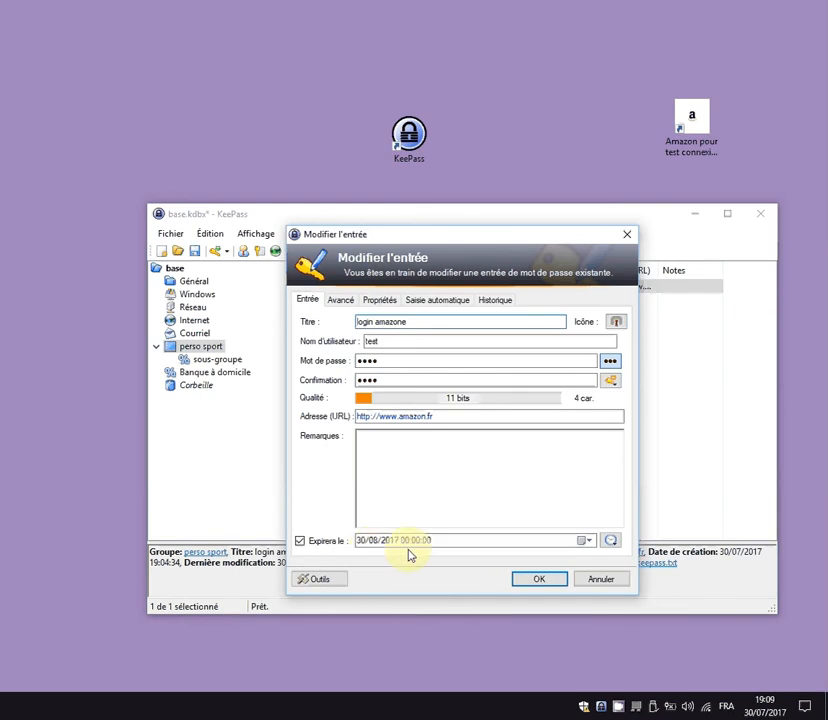
left_click(601, 579)
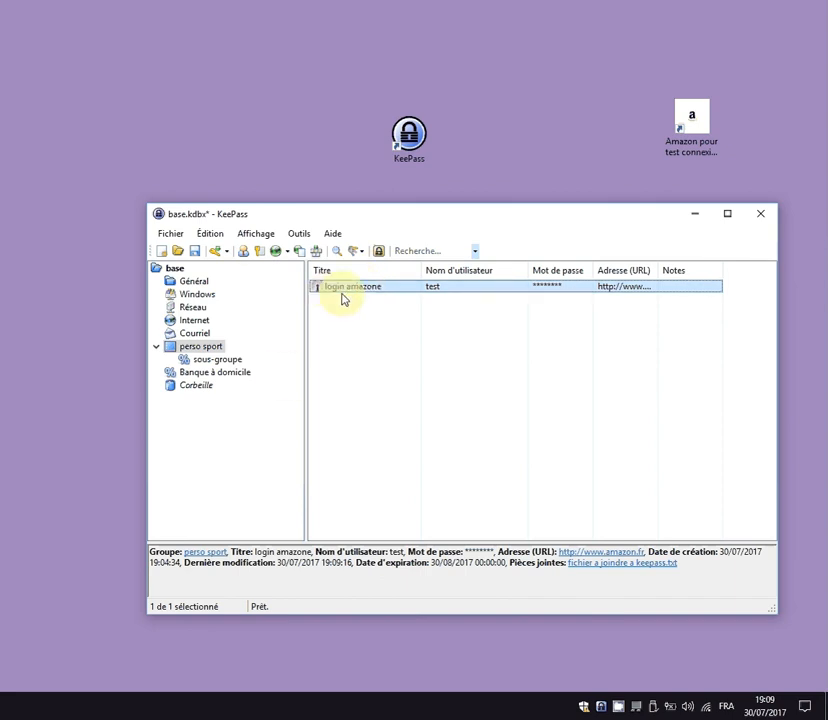
left_click_drag(342, 298, 183, 390)
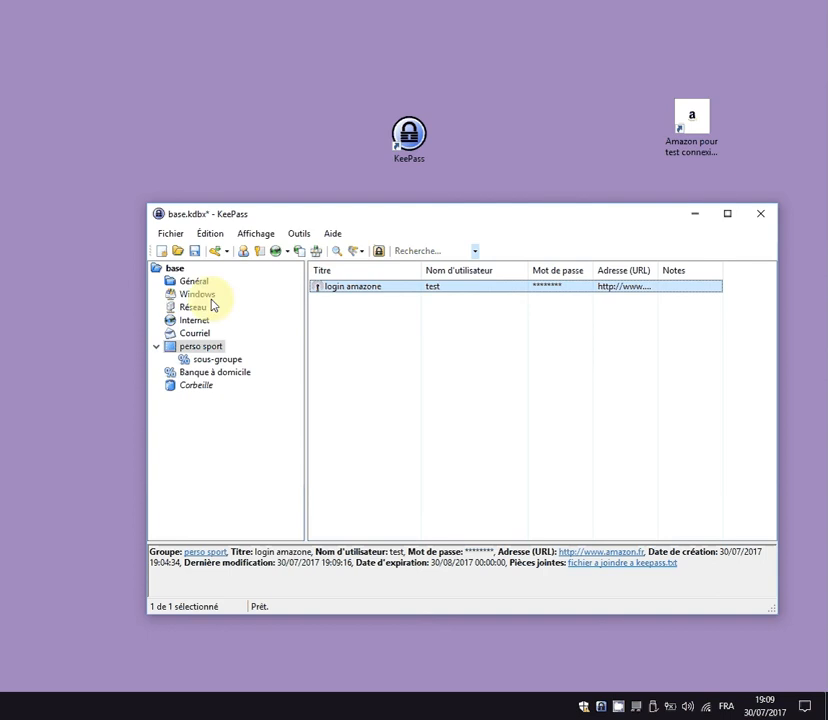
left_click(174, 269)
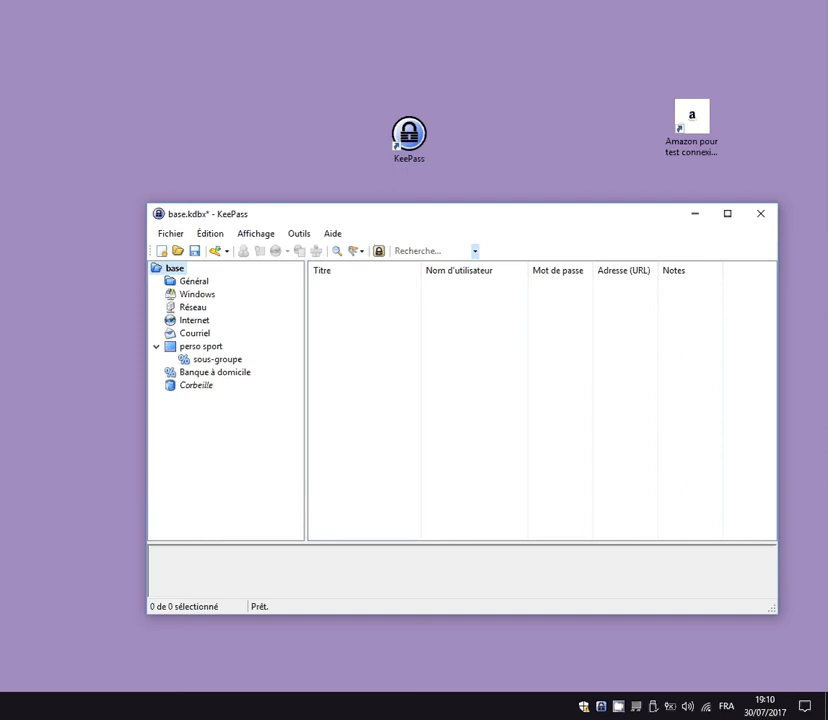
left_click(196, 296)
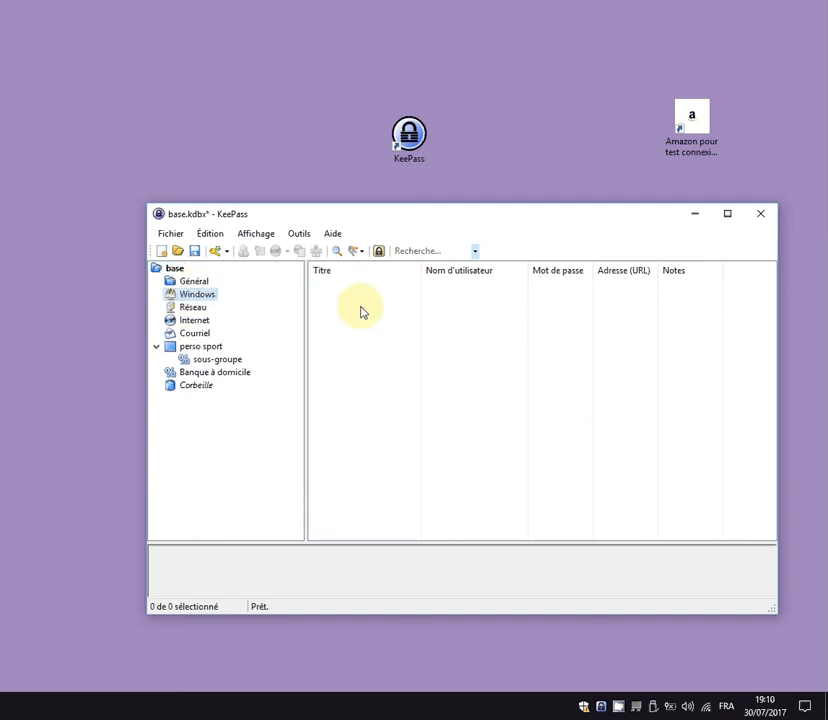
Add entry 'mon compte windows' with a username, 4-character password and note 'compte windows'.
right_click(362, 310)
left_click(424, 386)
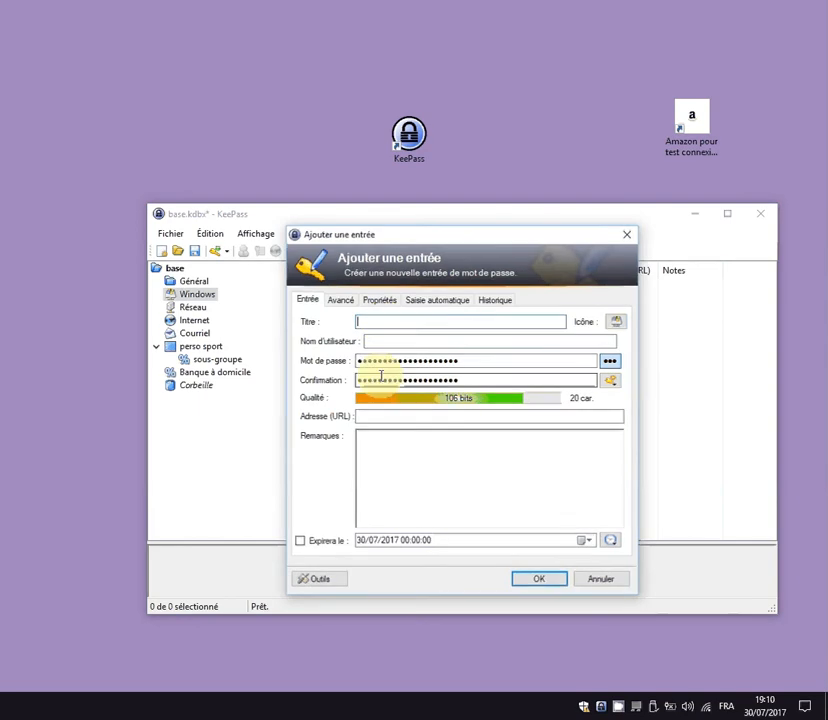
type("mon ")
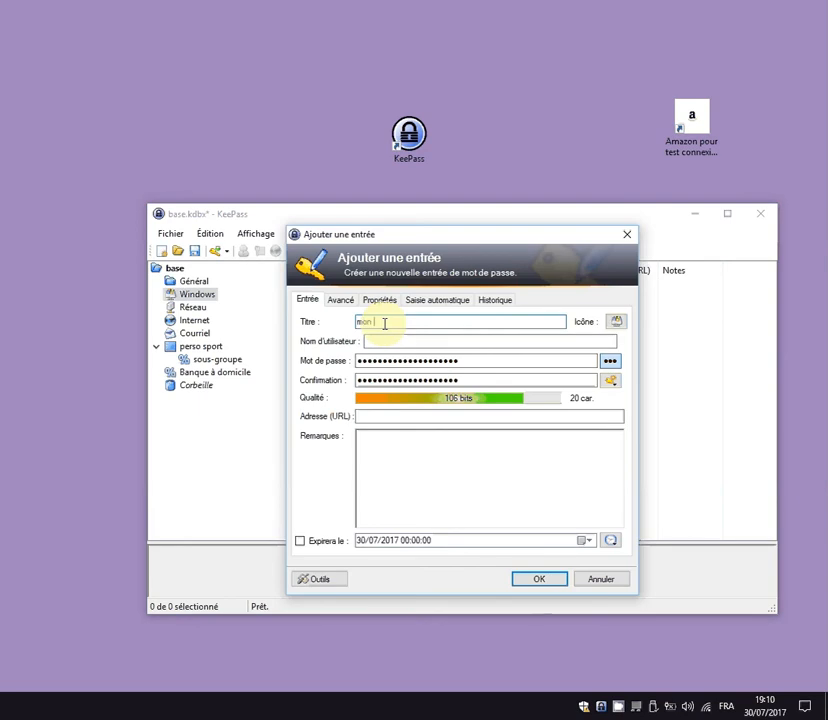
type("compte windows")
left_click(404, 340)
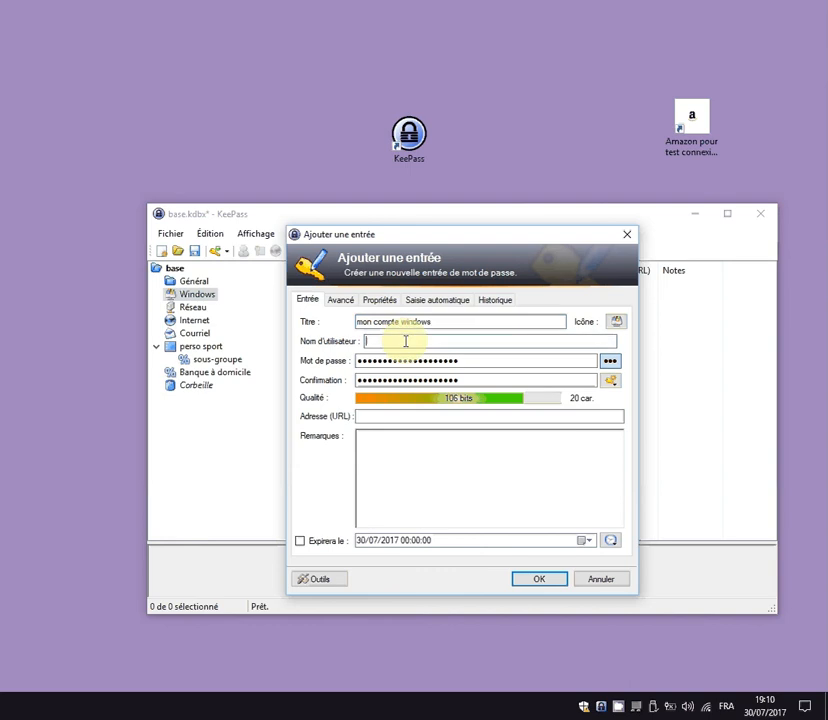
type("test")
left_click_drag(462, 363, 296, 374)
type("test")
left_click_drag(499, 385, 281, 397)
type("test")
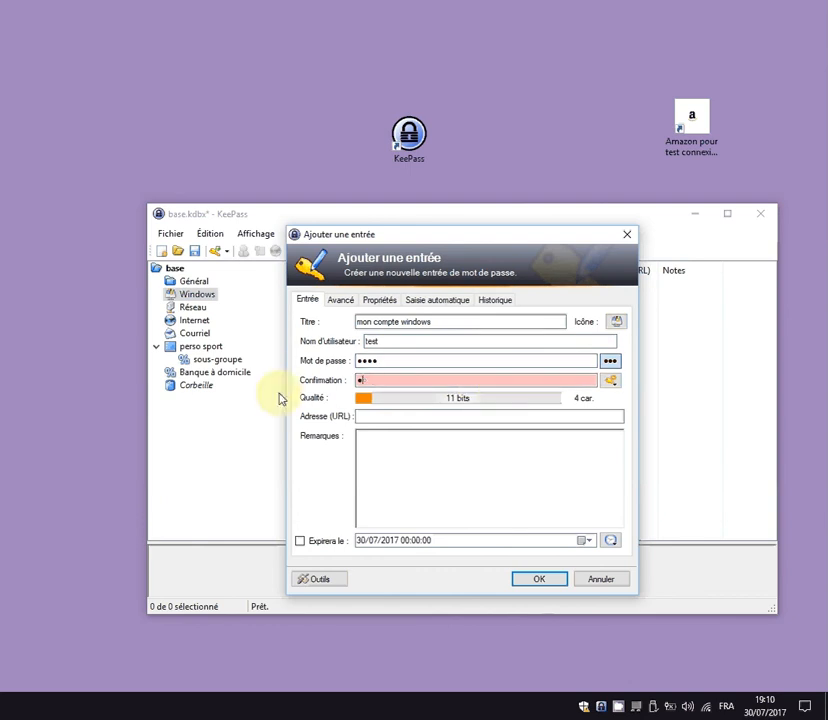
left_click(416, 455)
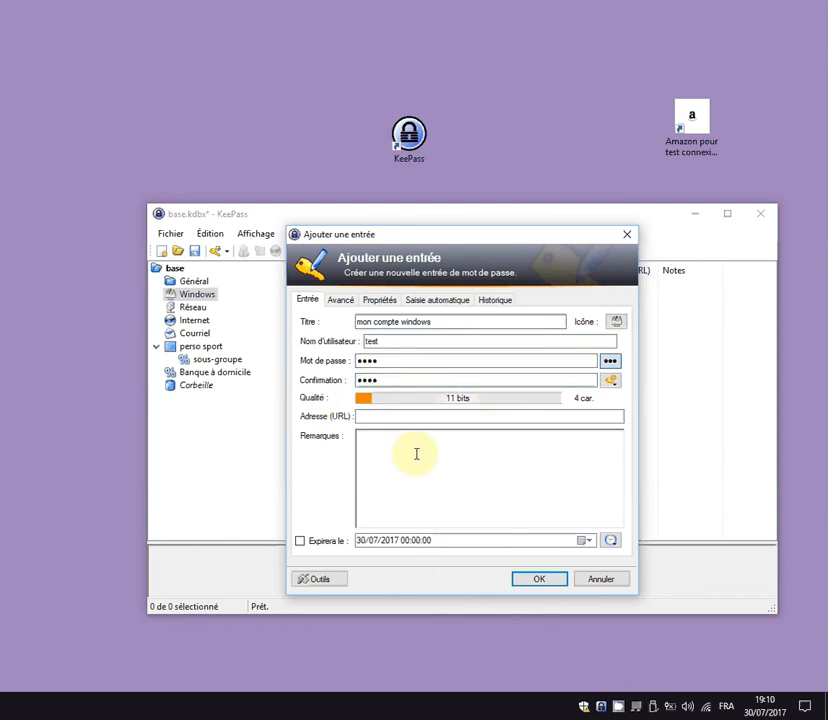
type("compte windows")
left_click(536, 579)
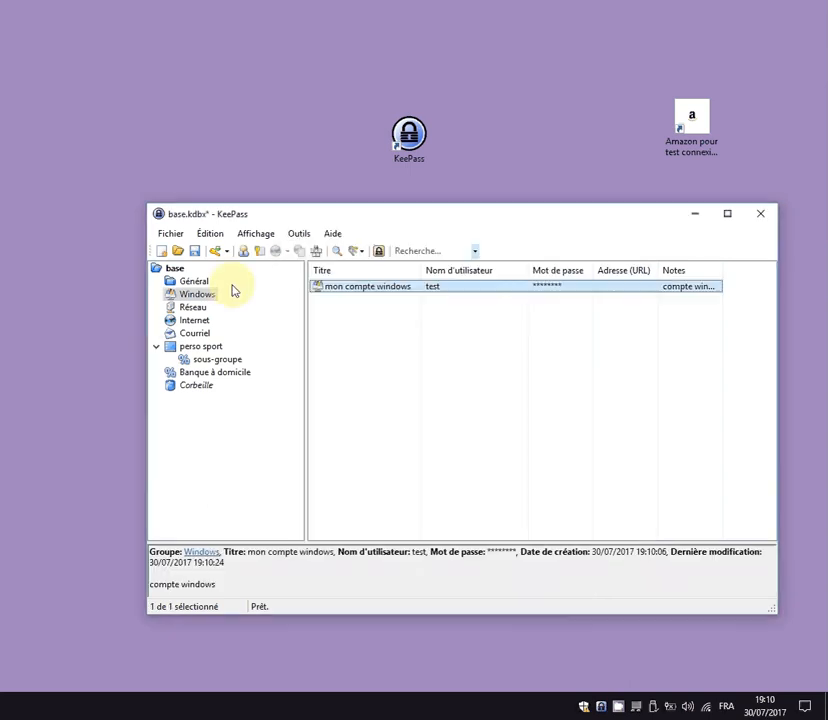
left_click(175, 270)
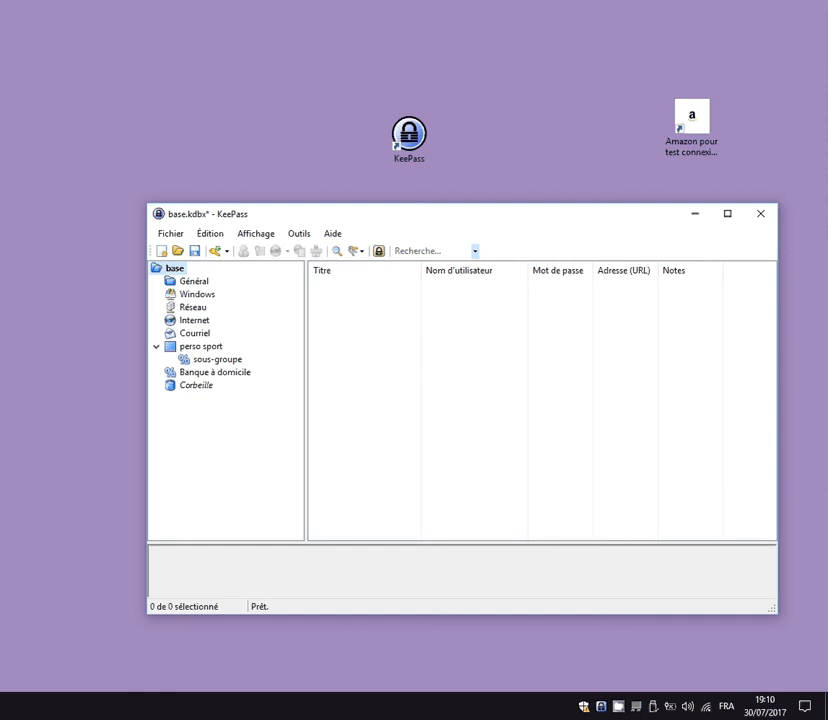
left_click(424, 251)
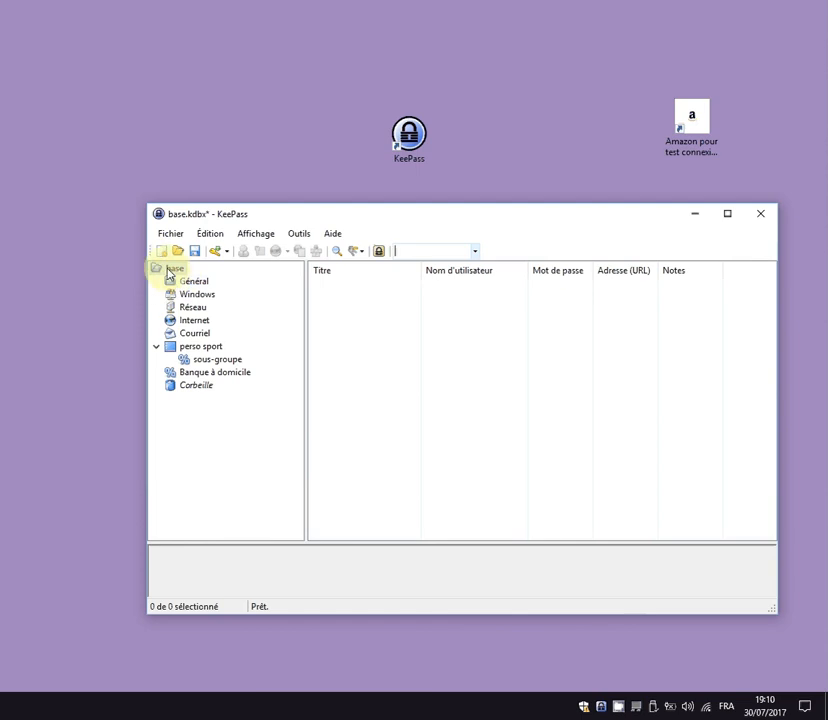
left_click(156, 347)
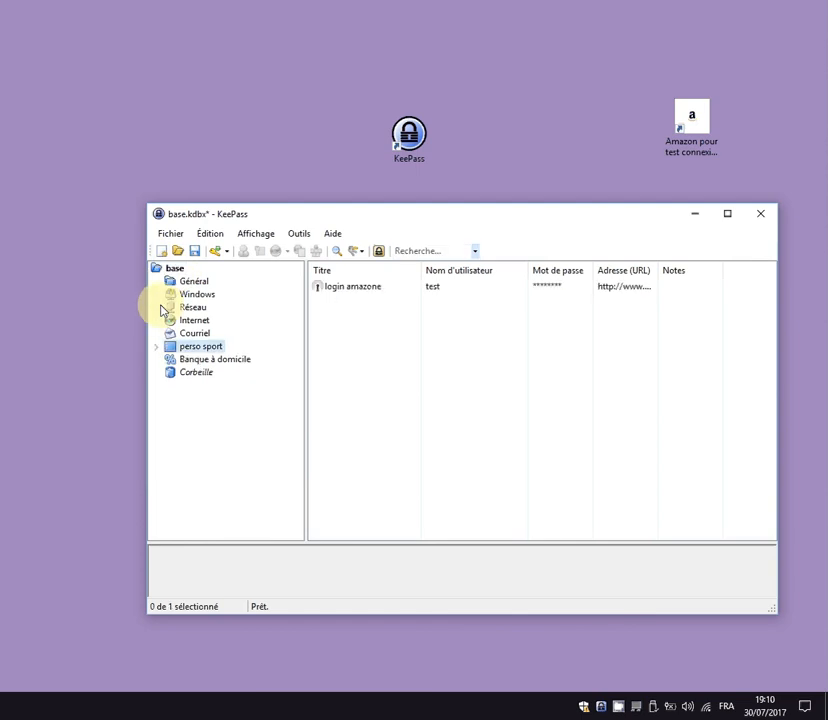
left_click(180, 269)
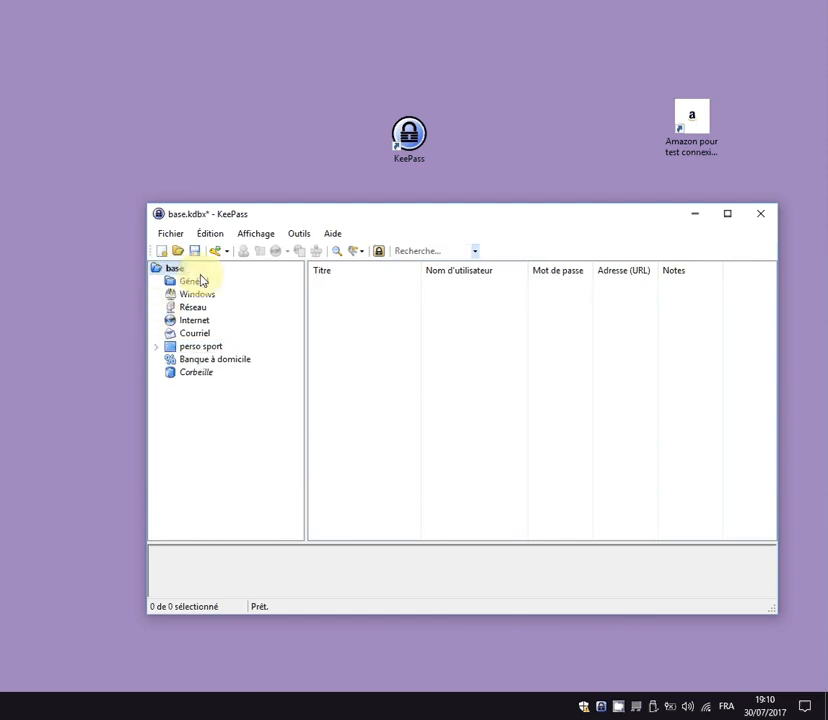
left_click(411, 249)
type("windows")
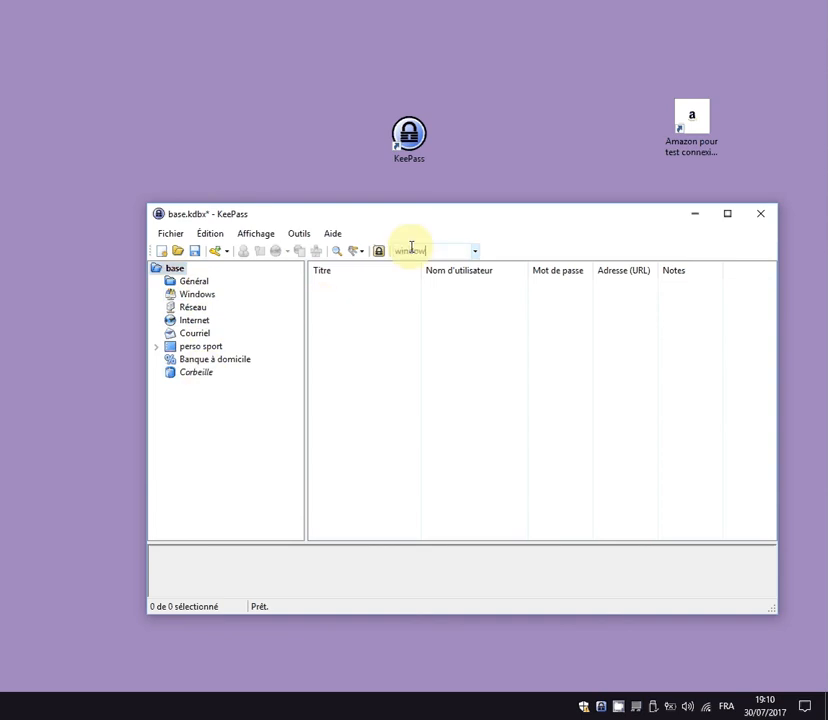
key("Return")
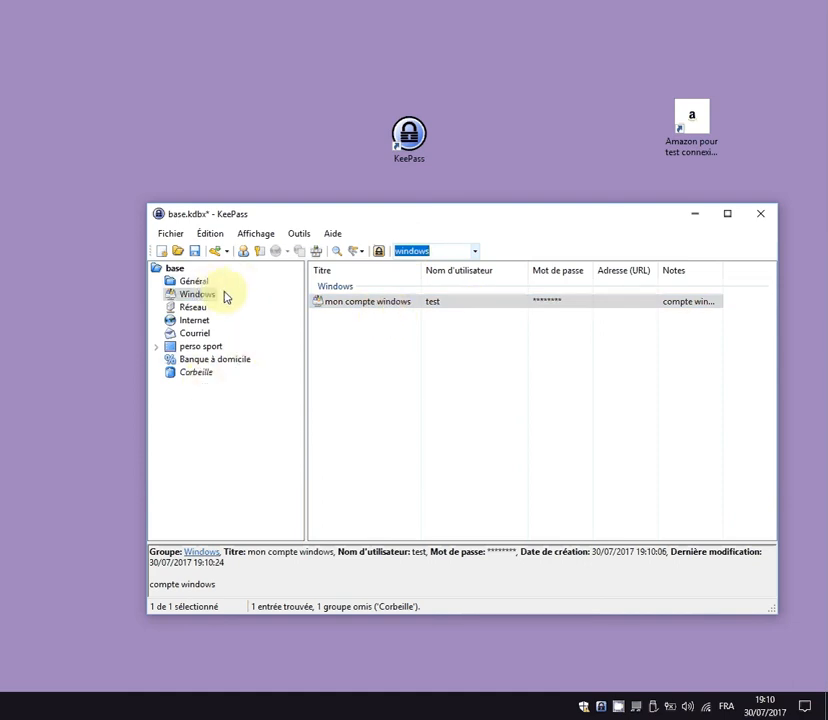
left_click(390, 308)
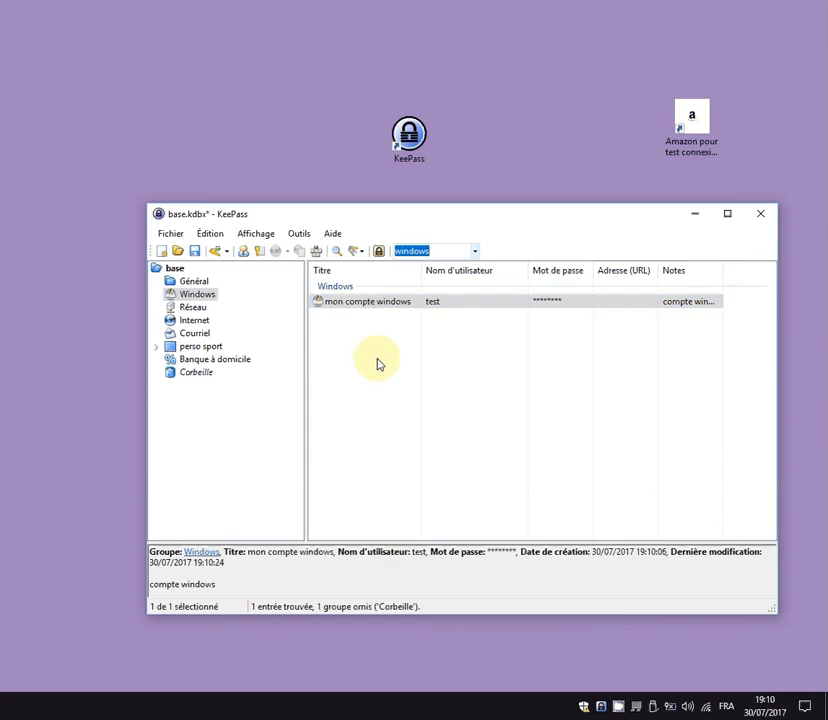
left_click(415, 253)
left_click(443, 253)
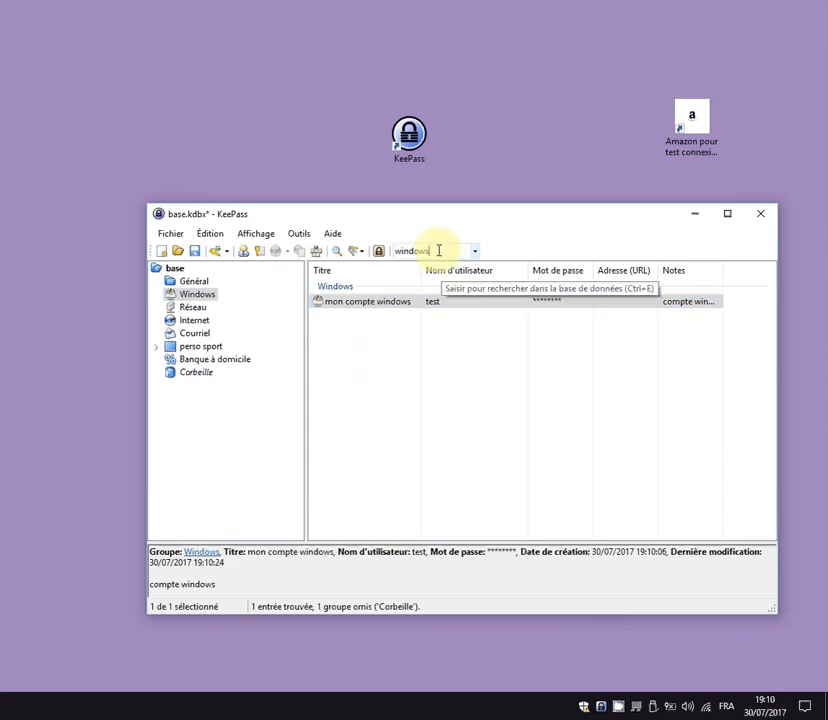
double_click(440, 250)
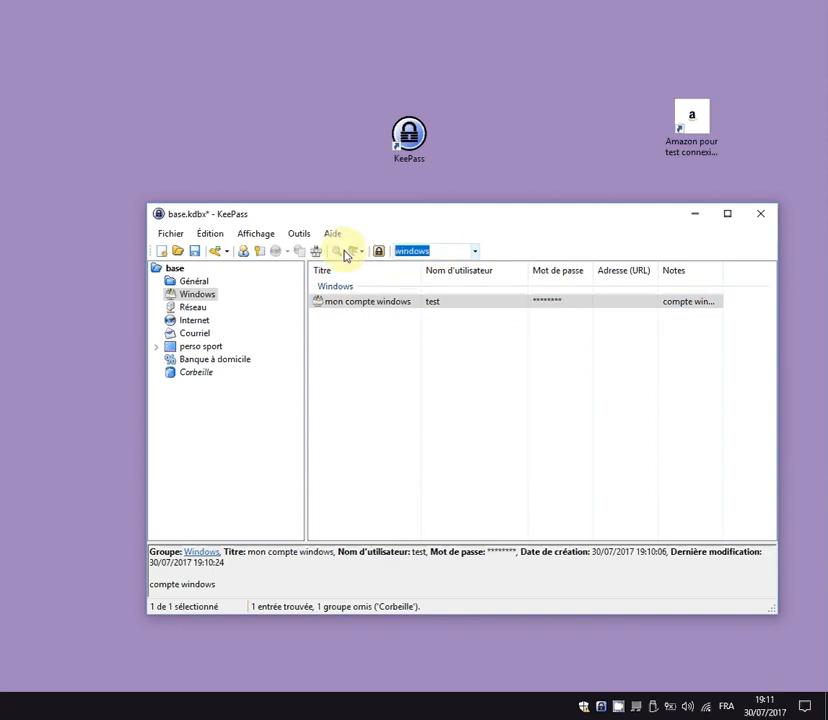
type("test")
key("Return")
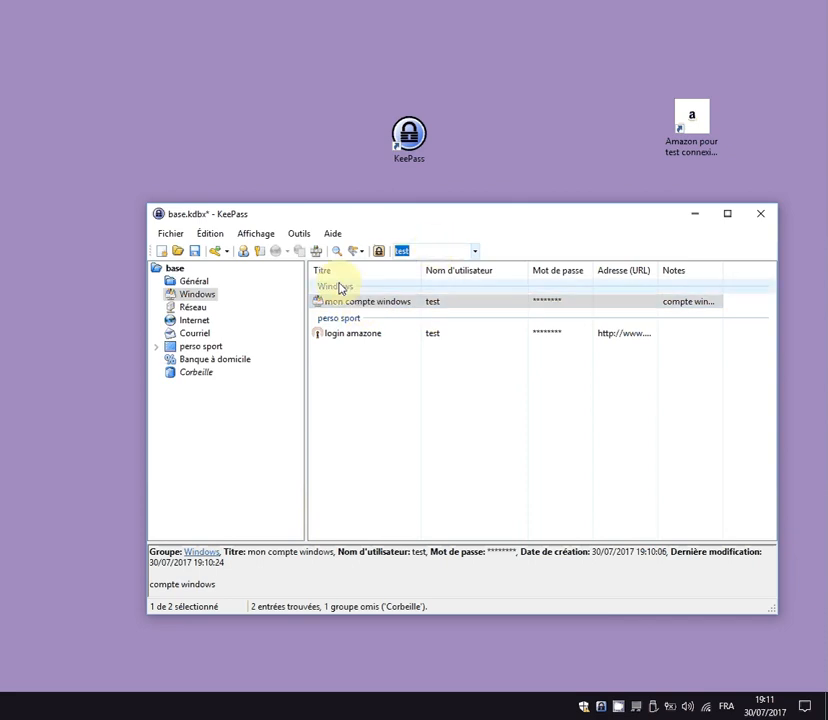
type("vin")
key("Return")
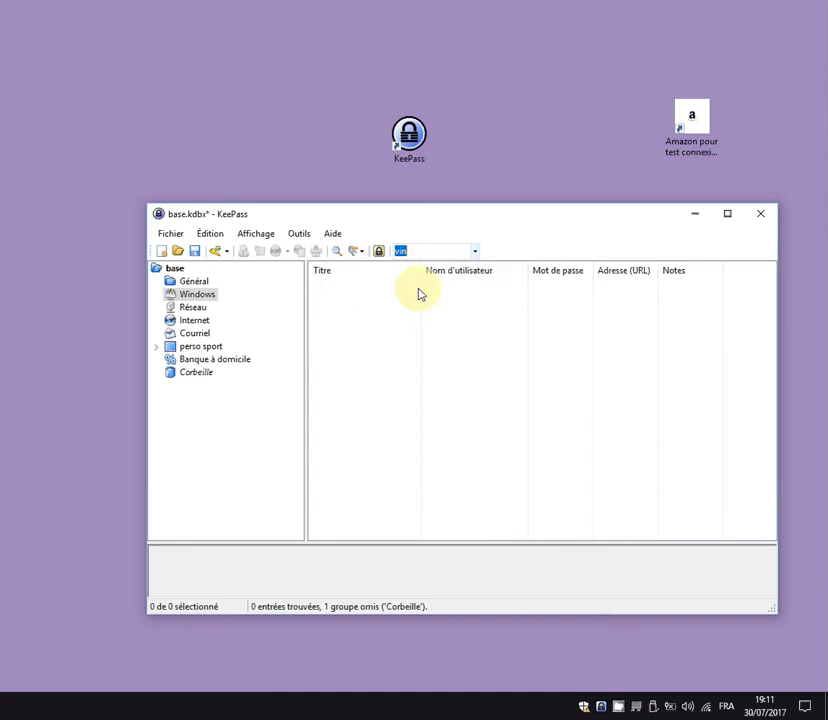
key("Delete")
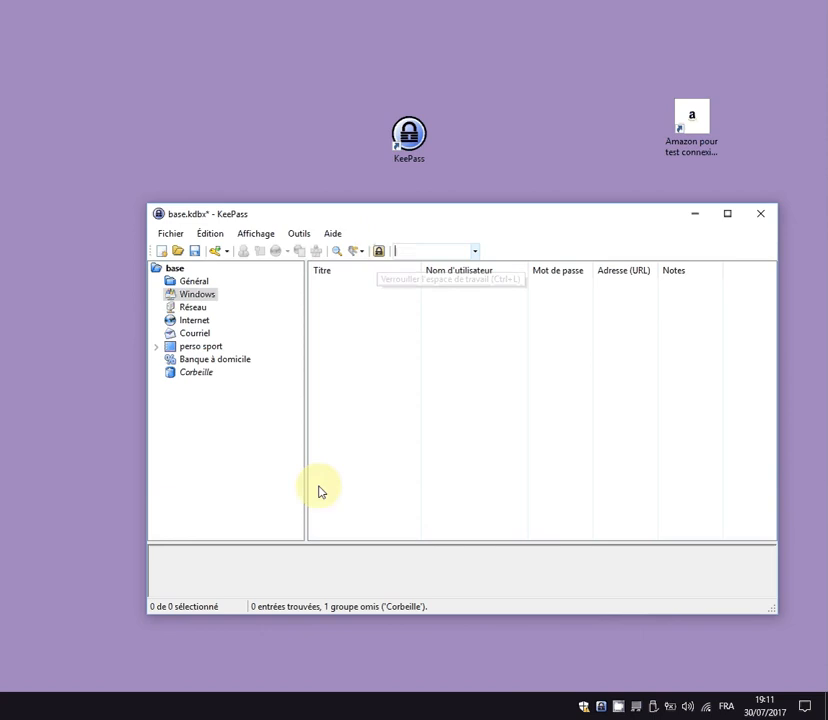
Save and lock the workspace, then unlock it from the tray with the master password.
left_click(380, 252)
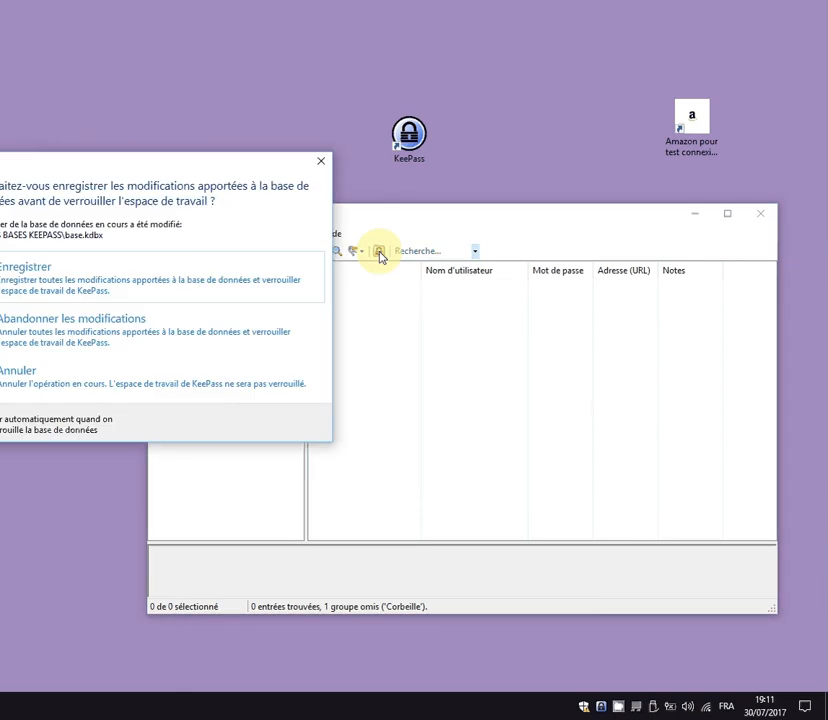
left_click(39, 281)
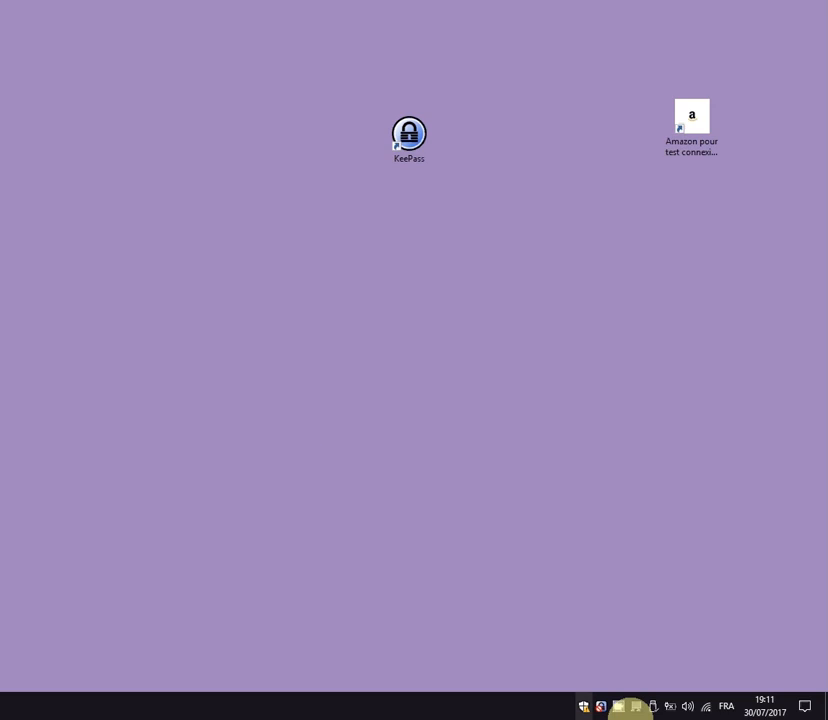
double_click(602, 708)
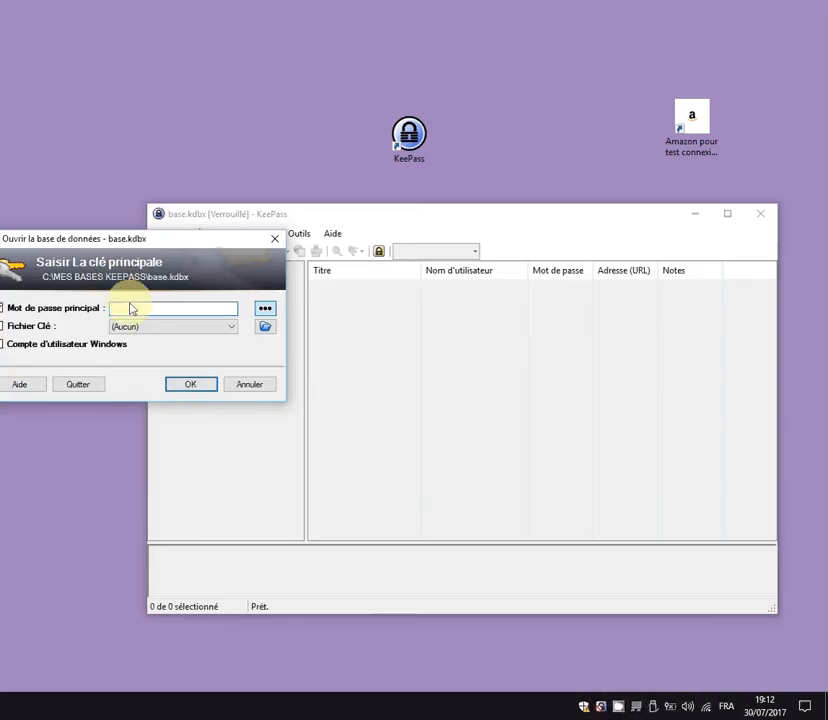
left_click_drag(160, 242, 347, 218)
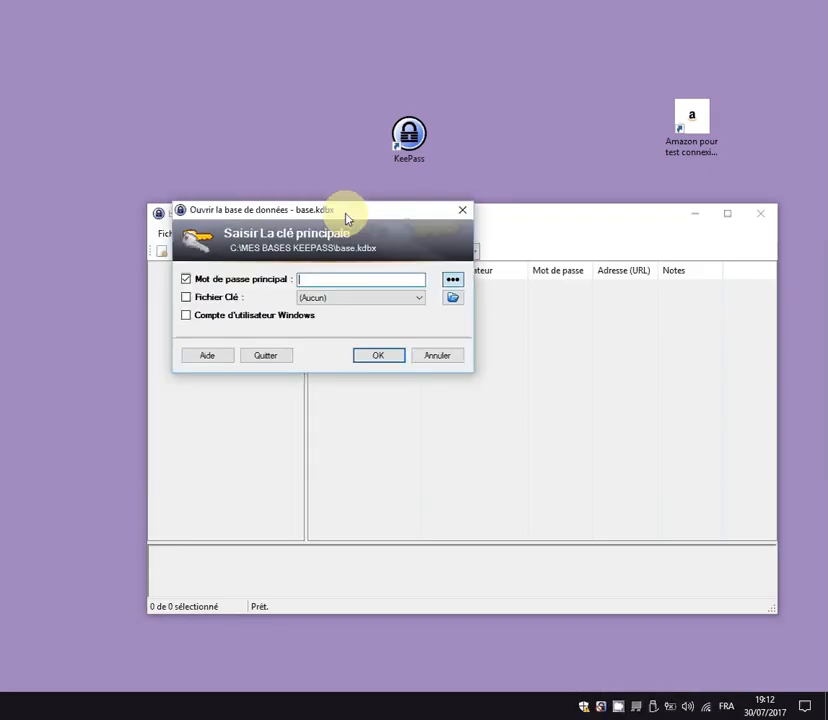
type("1234")
key("Return")
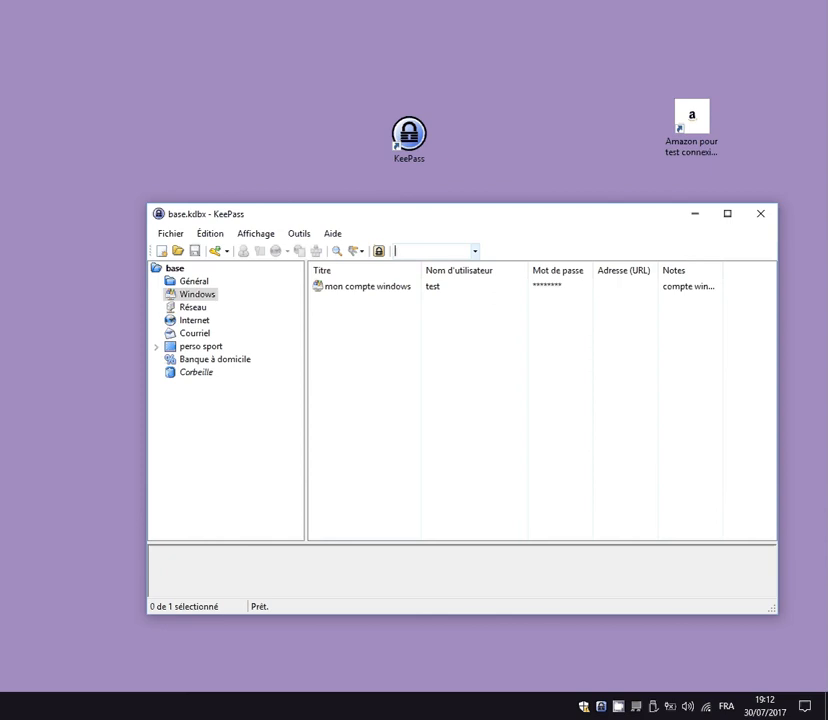
Preview a printout of the database from the Fichier menu and close it without printing.
right_click(375, 290)
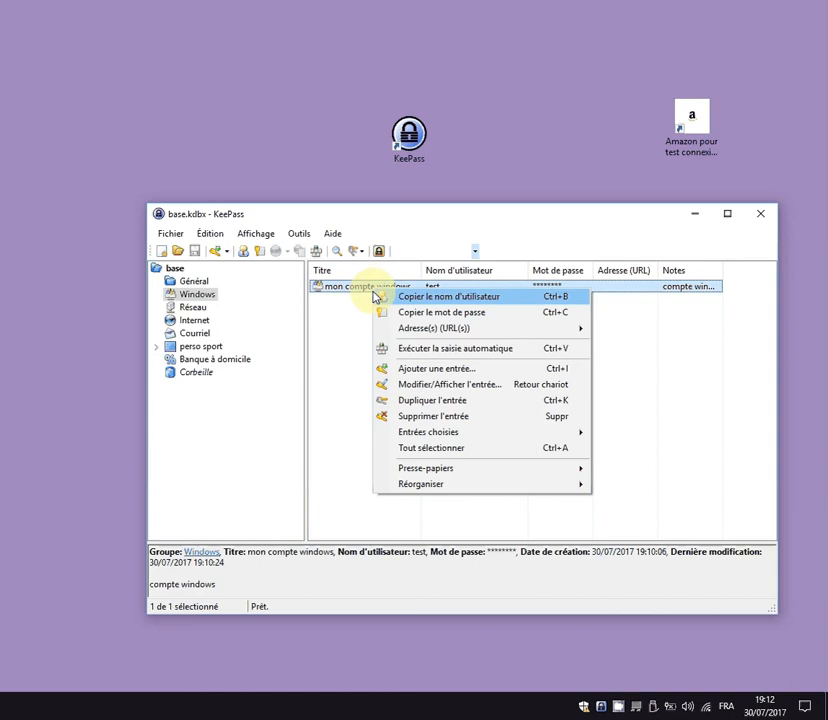
left_click(170, 234)
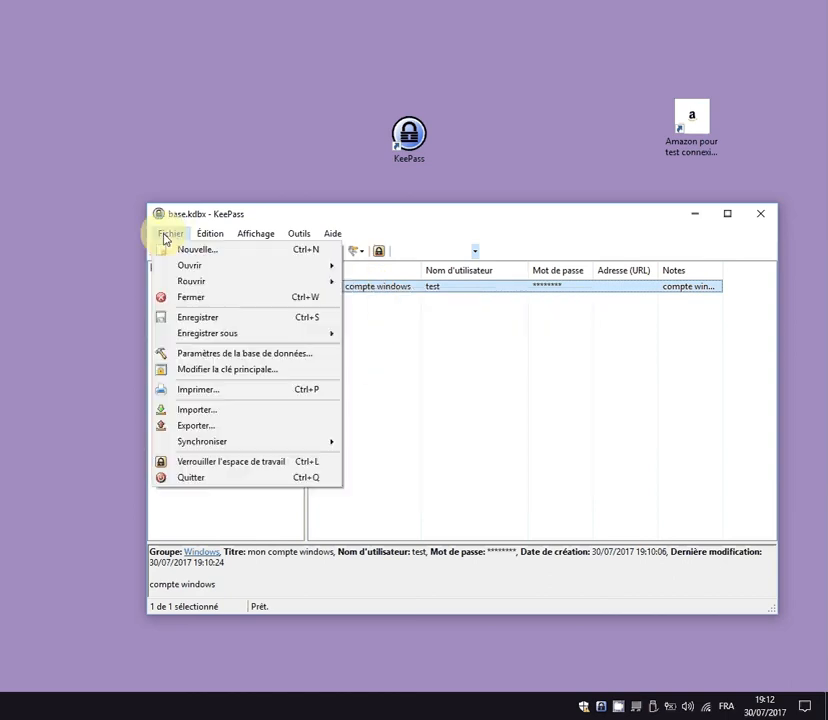
left_click(206, 390)
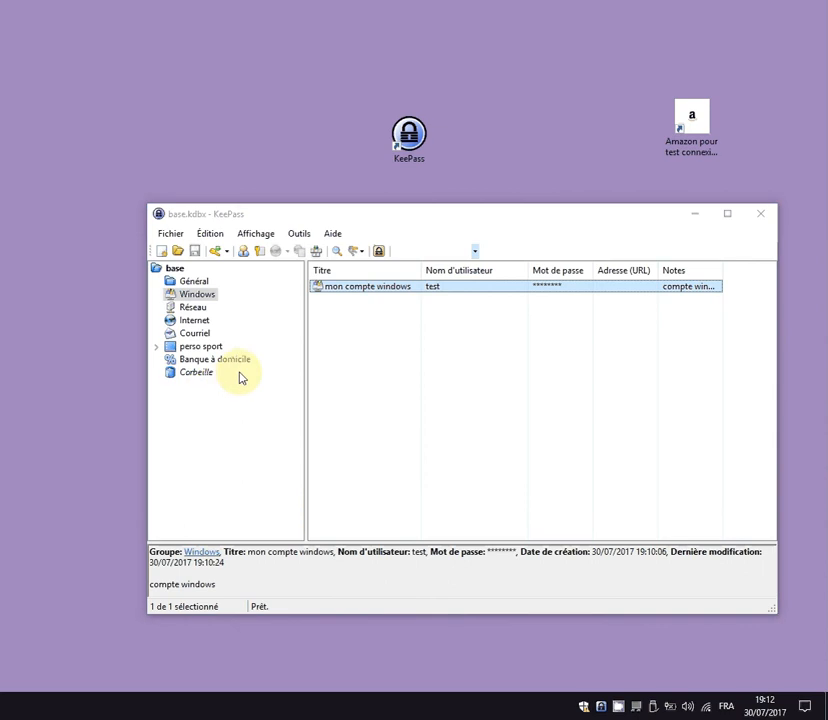
left_click_drag(421, 215, 429, 78)
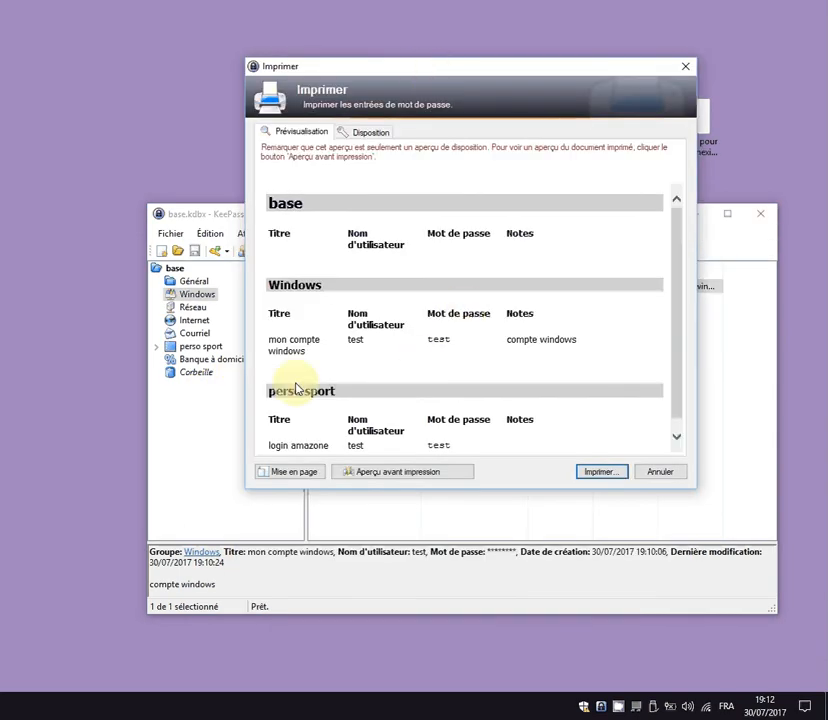
scroll(380, 306, "down", 1)
scroll(490, 350, "up", 1)
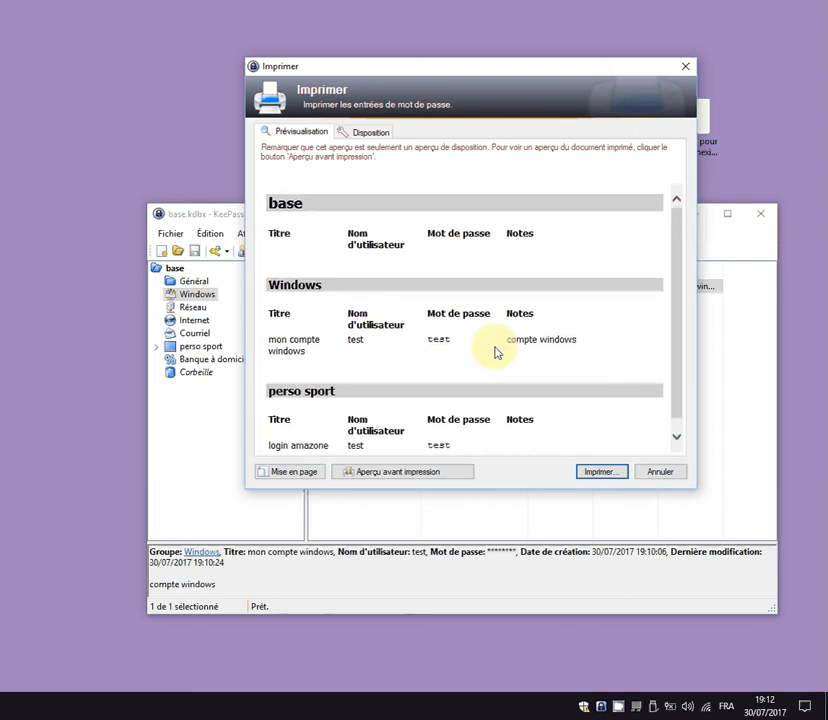
scroll(505, 353, "down", 1)
left_click(659, 471)
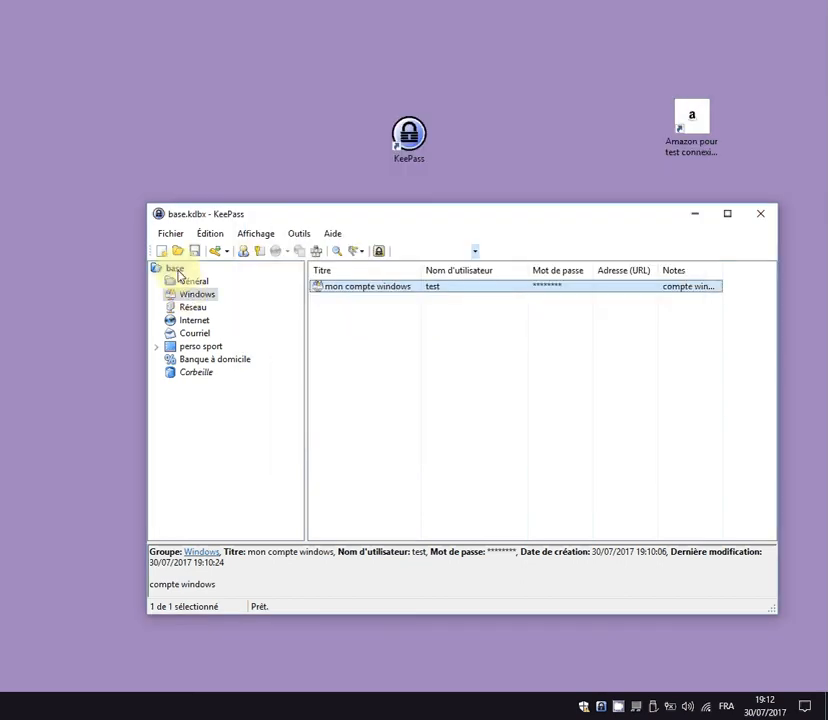
Preview the root base group's printout with Imprimer groupe and cancel it.
left_click(173, 269)
right_click(174, 269)
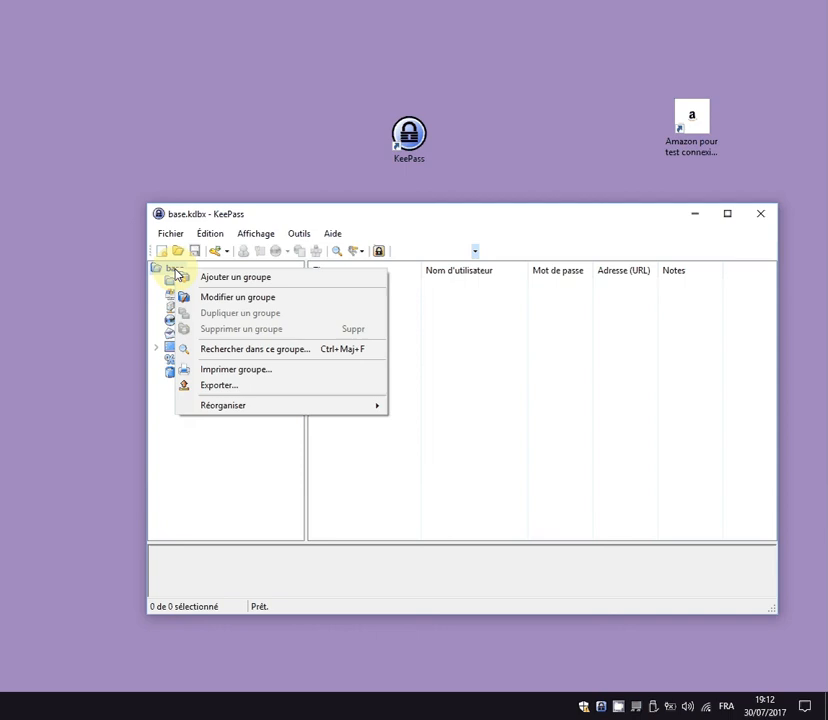
left_click(233, 371)
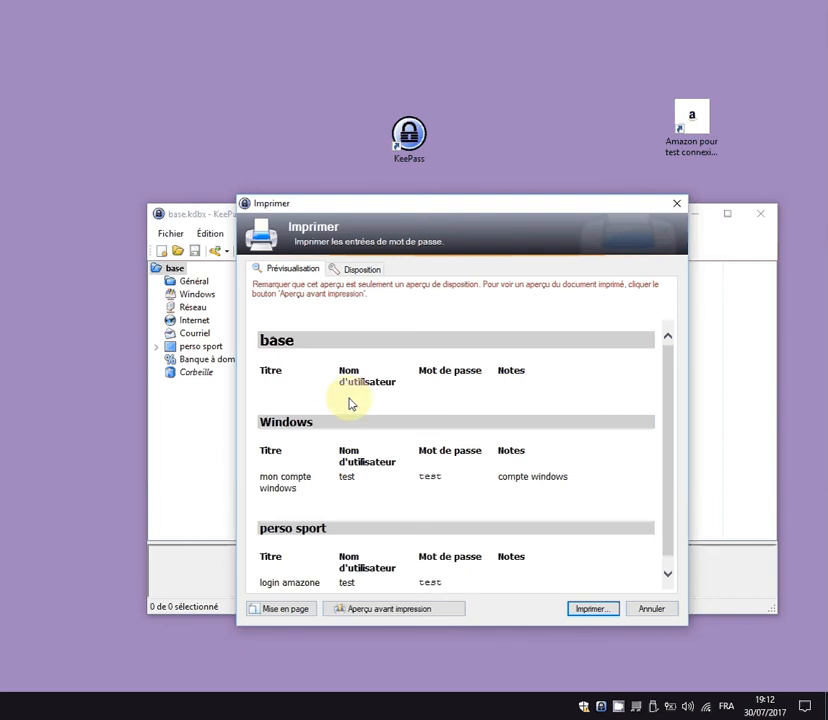
scroll(449, 457, "down", 1)
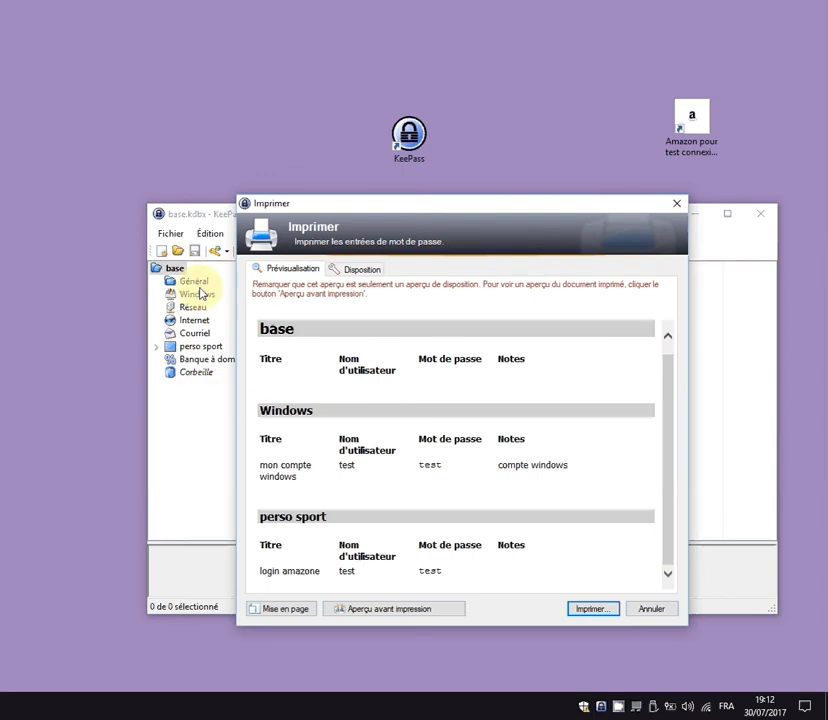
left_click(665, 606)
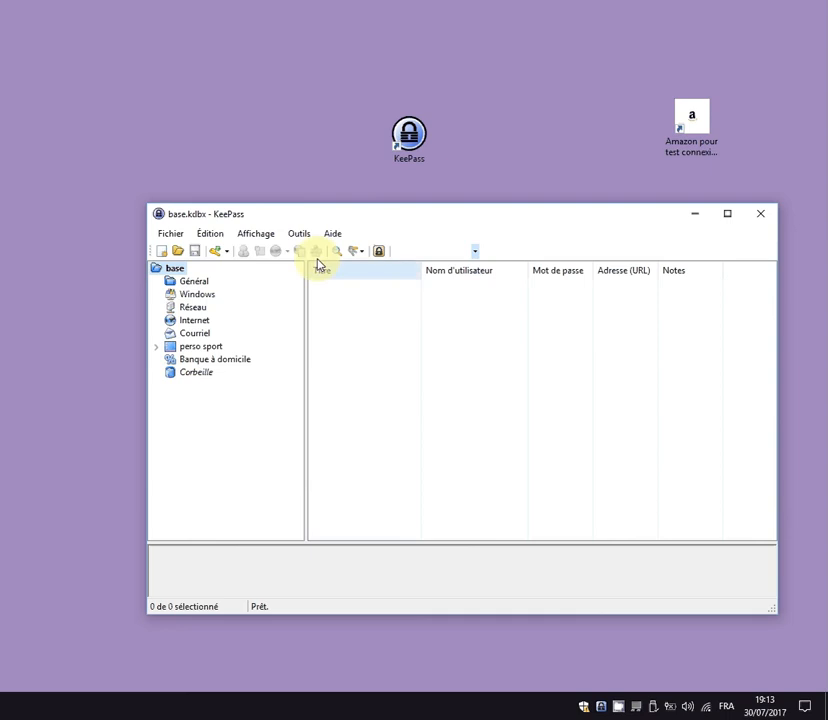
Show all entries via the tag list 'All', then open and close a Fichier > Imprimer preview.
left_click(176, 272)
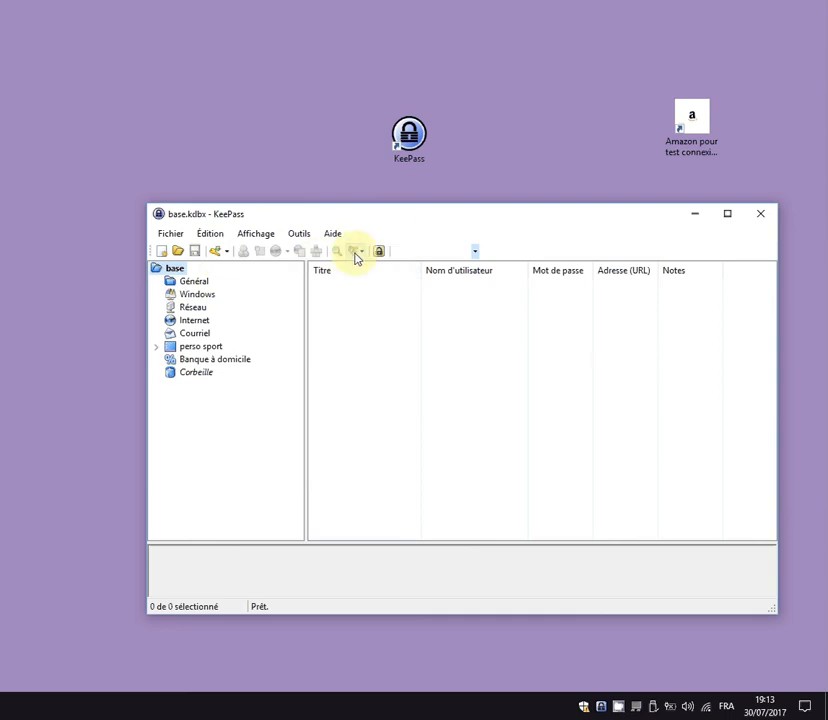
left_click(355, 251)
left_click(382, 270)
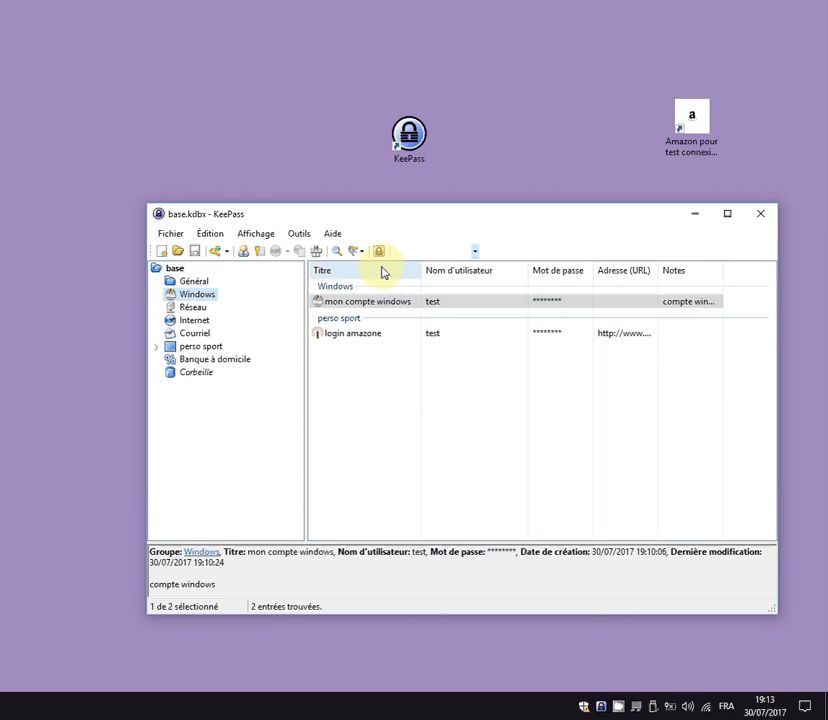
left_click(168, 235)
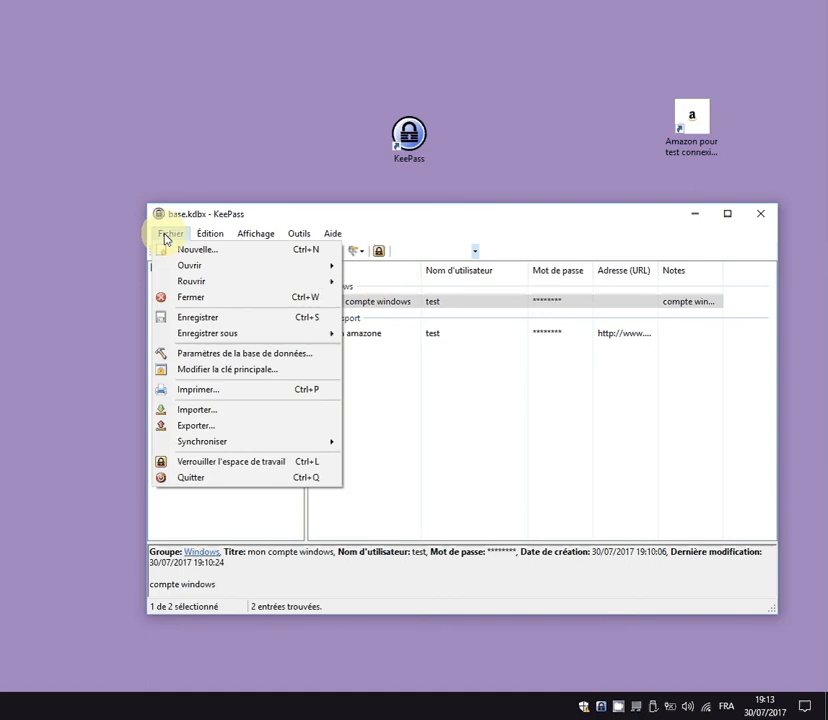
left_click(192, 390)
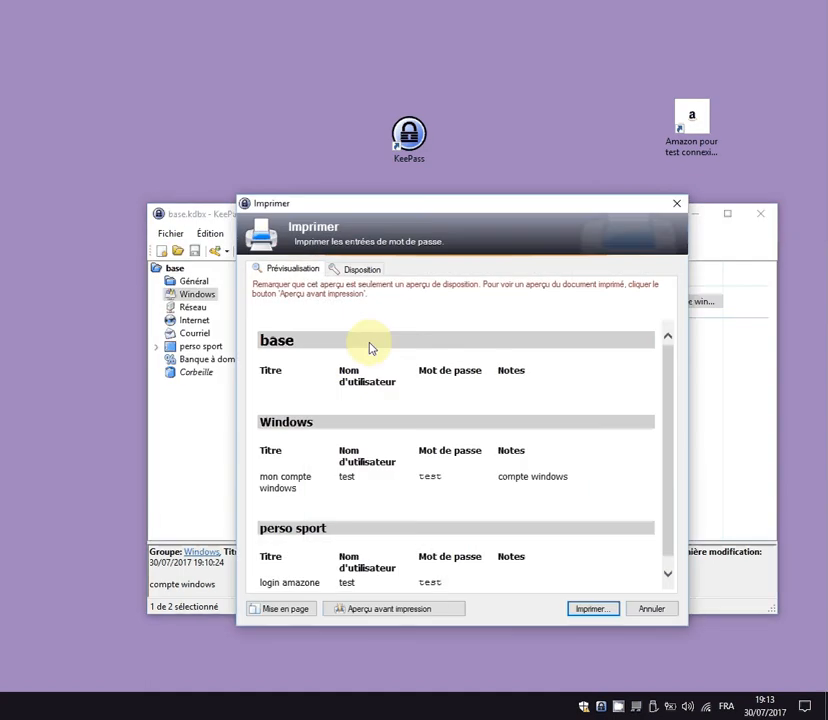
scroll(610, 388, "down", 1)
scroll(610, 388, "up", 1)
left_click(676, 203)
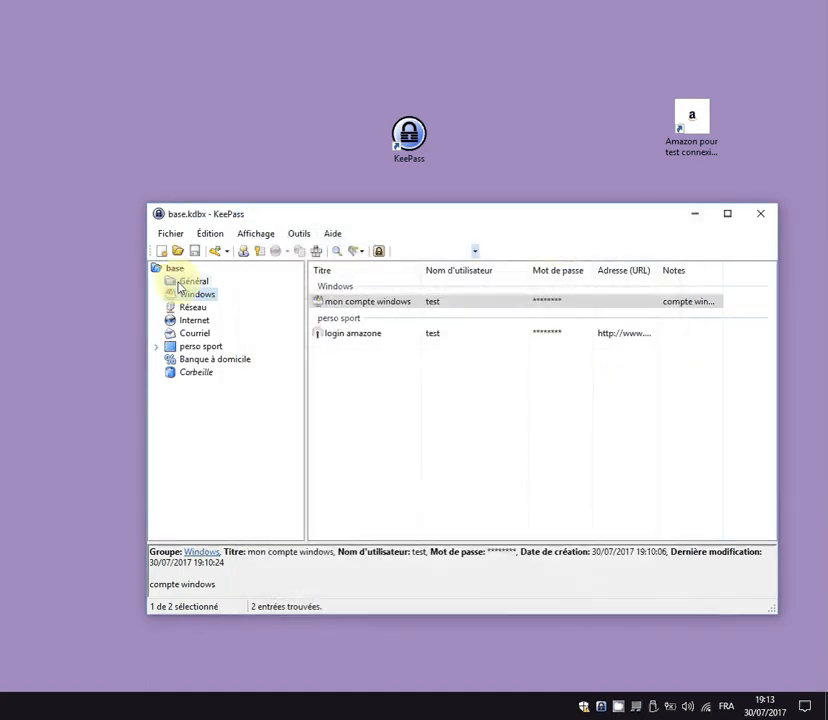
Preview the root base group's printout and cancel it.
left_click(172, 270)
right_click(170, 272)
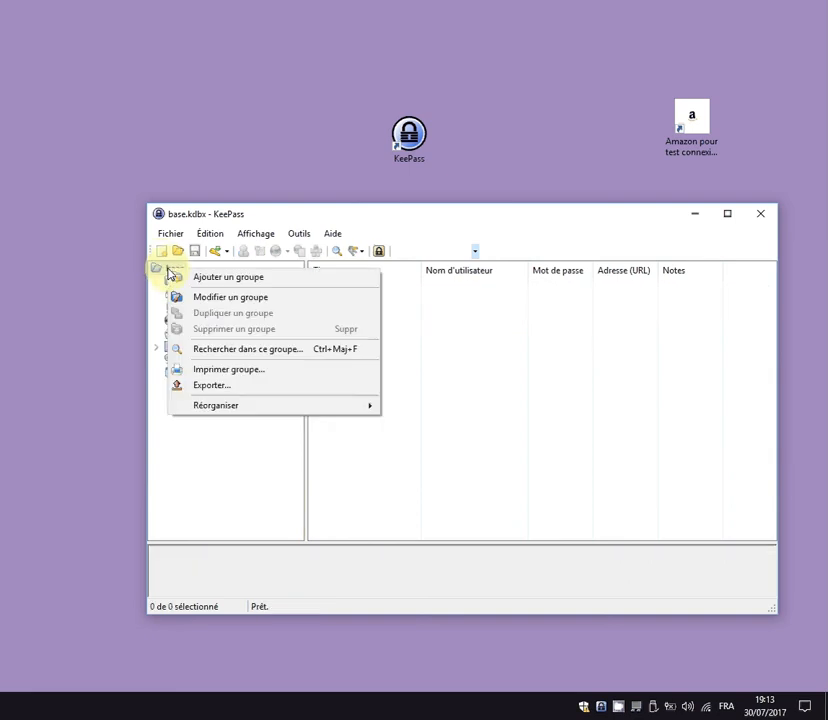
left_click(245, 370)
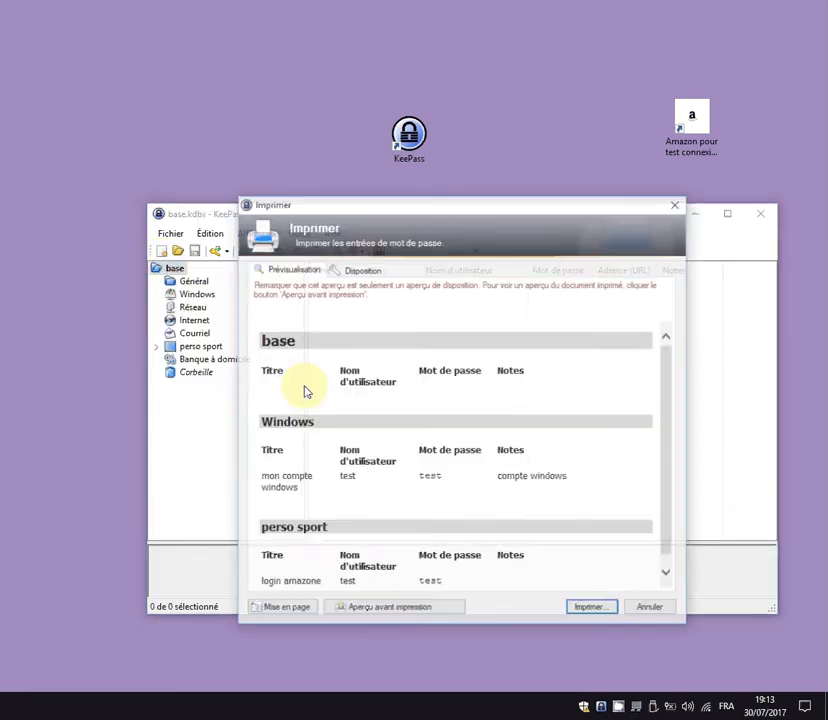
left_click(655, 609)
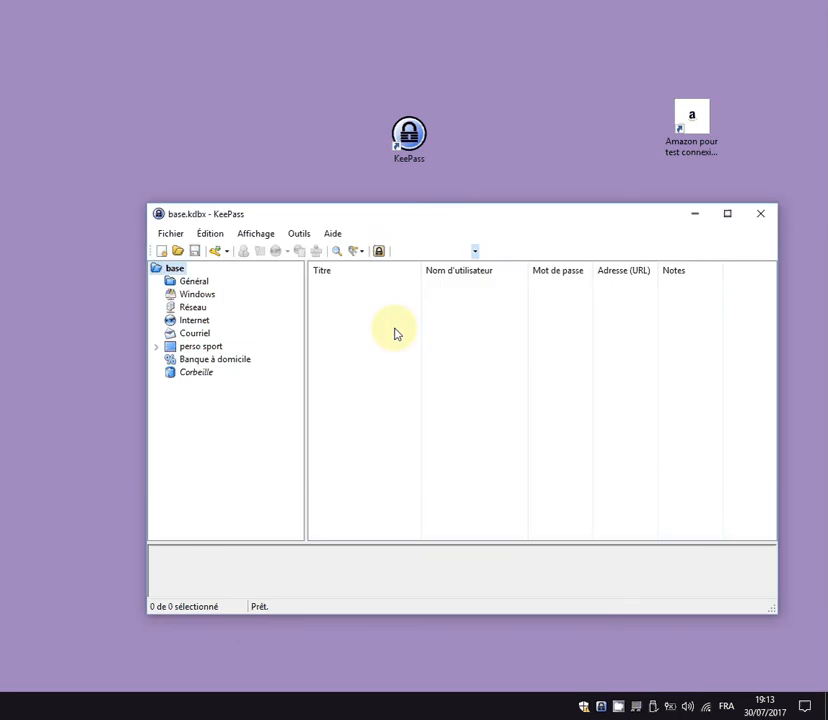
Preview a printout of only the Windows group, listing mon compte windows, then cancel.
left_click(183, 297)
right_click(183, 297)
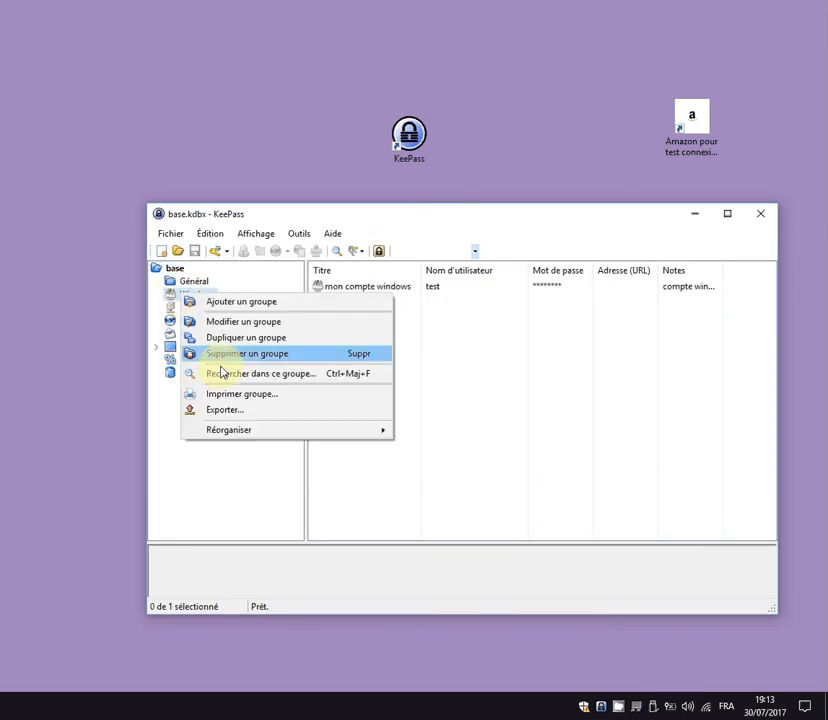
left_click(235, 394)
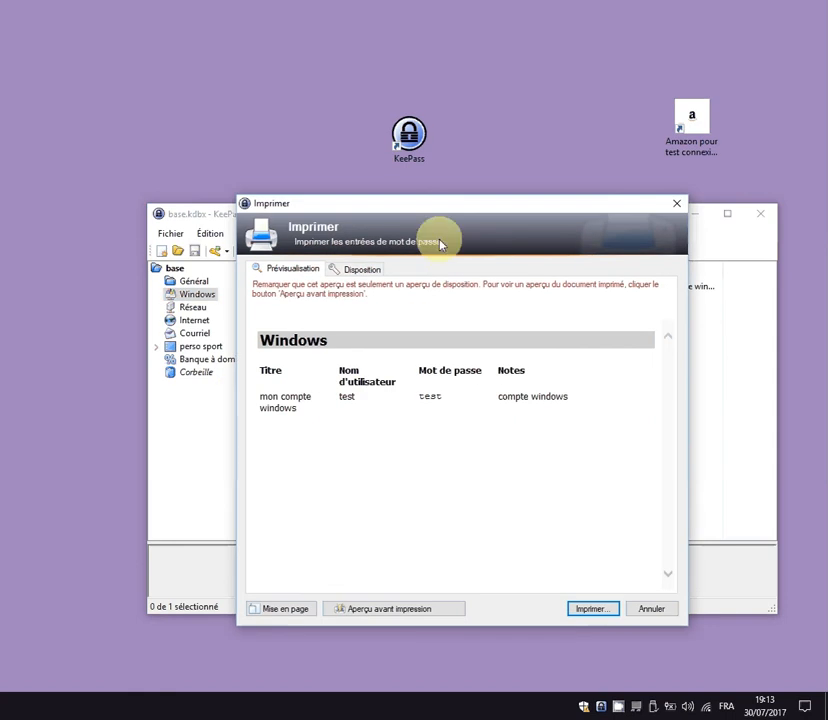
left_click_drag(450, 204, 548, 398)
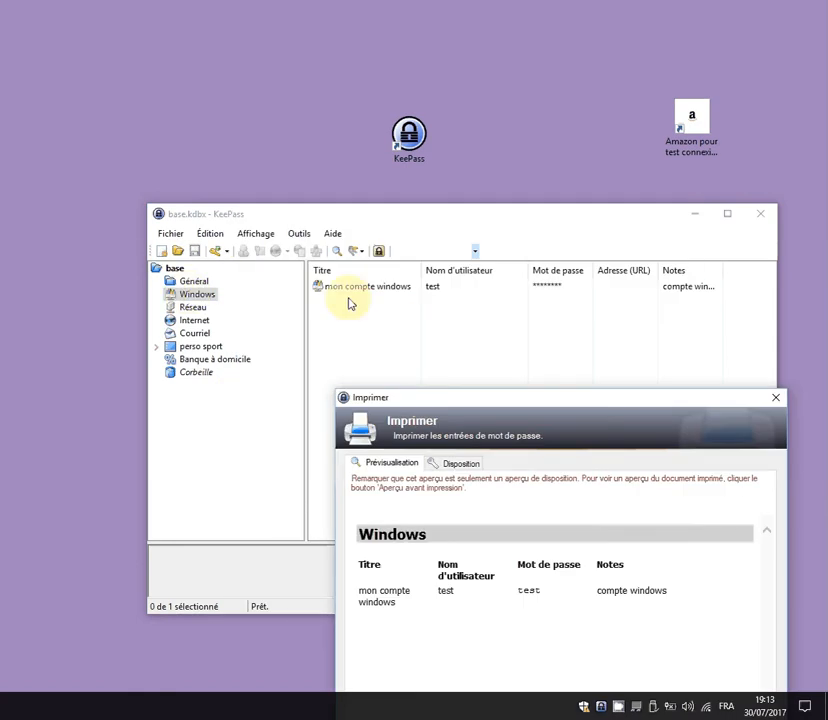
left_click_drag(554, 400, 507, 259)
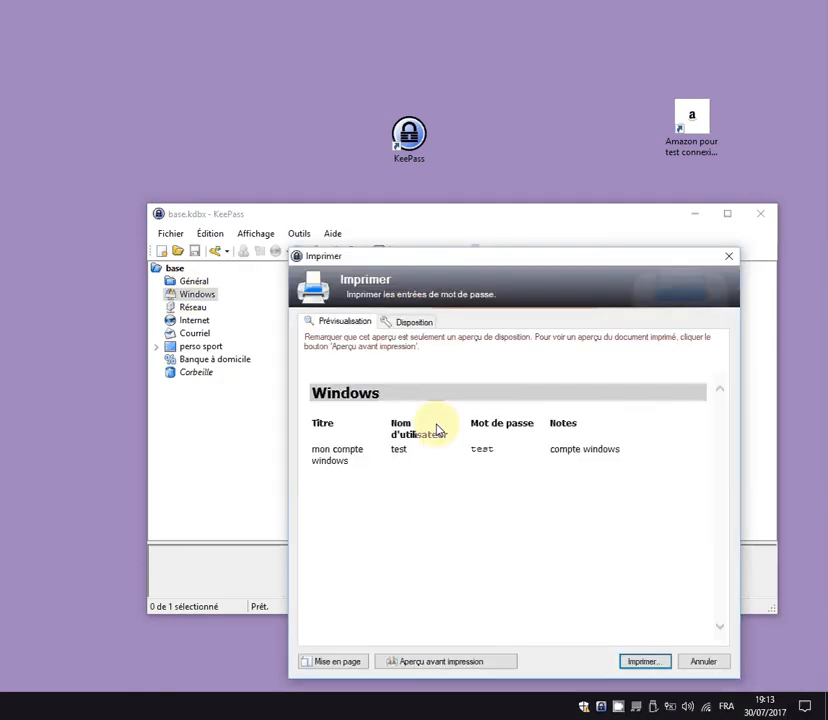
left_click(708, 662)
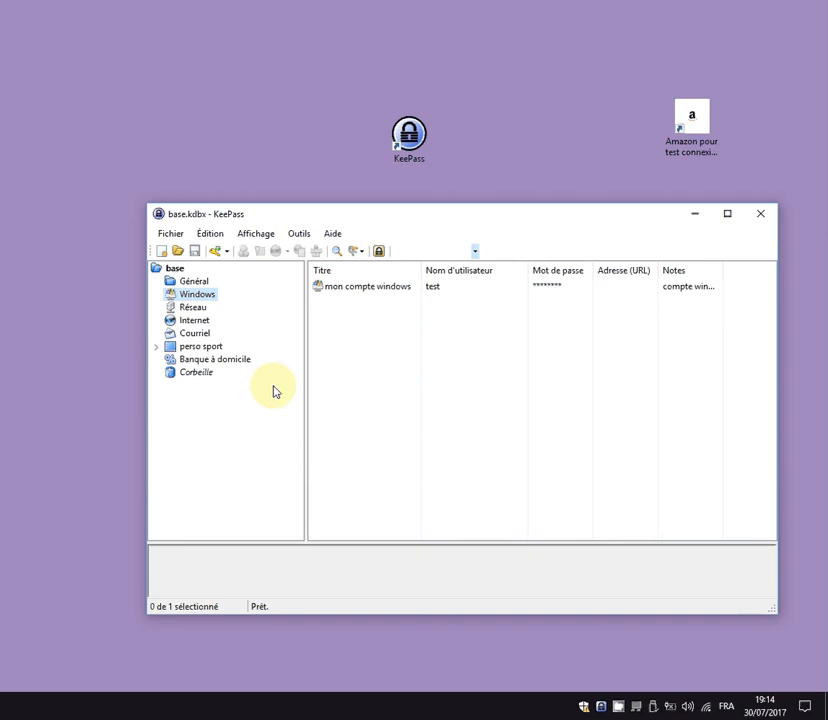
Open the Fichier menu of the base.kdbx database.
left_click(170, 234)
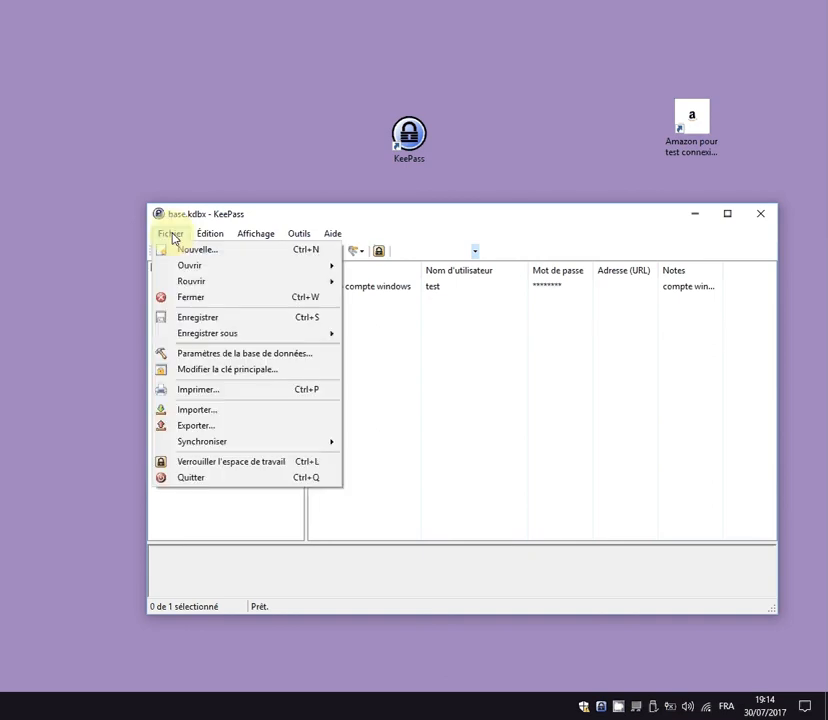
In Paramètres de la base de données, enable a custom colour, set it to yellow, and confirm.
left_click(236, 354)
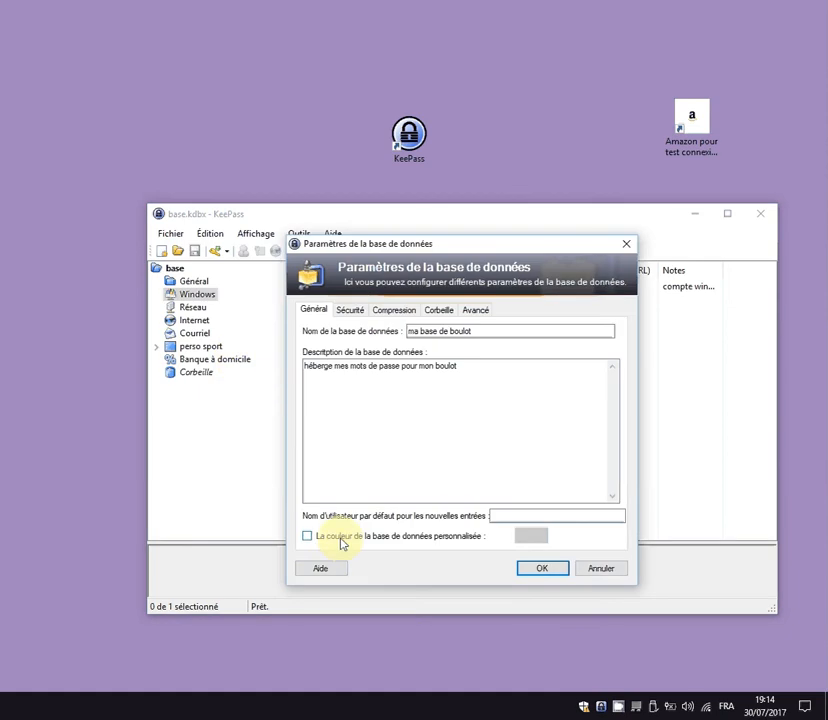
left_click(342, 542)
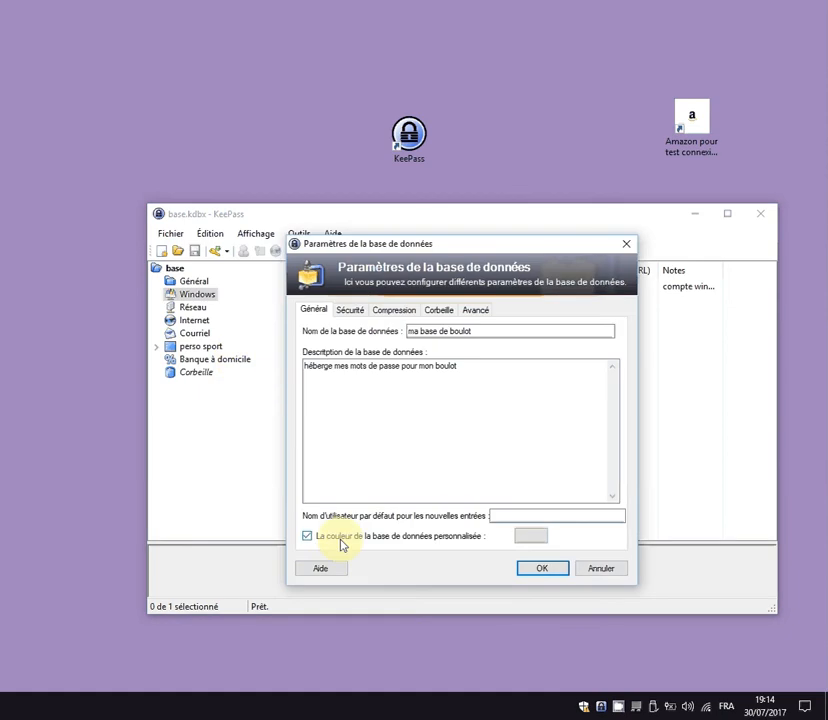
left_click(529, 538)
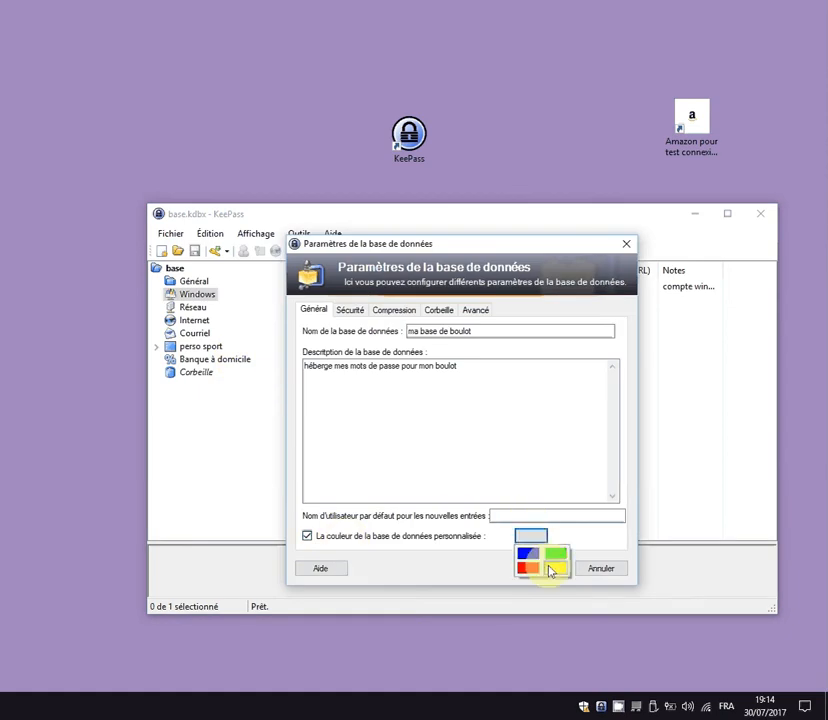
left_click(551, 570)
left_click(541, 570)
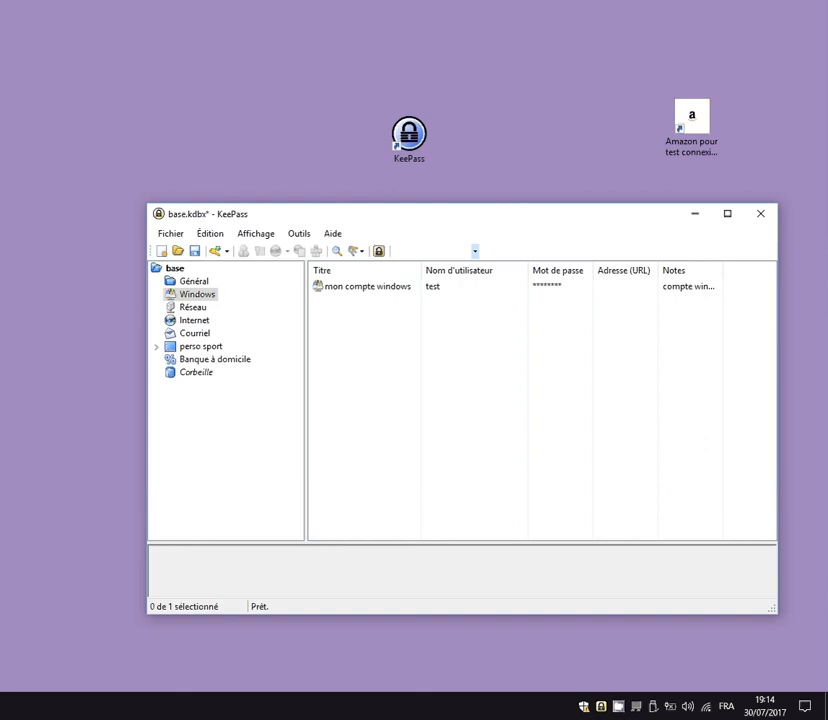
left_click(200, 281)
View the 'login amazone' entry in the perso sport group, then launch the Amazon test desktop shortcut.
left_click(205, 294)
left_click(201, 309)
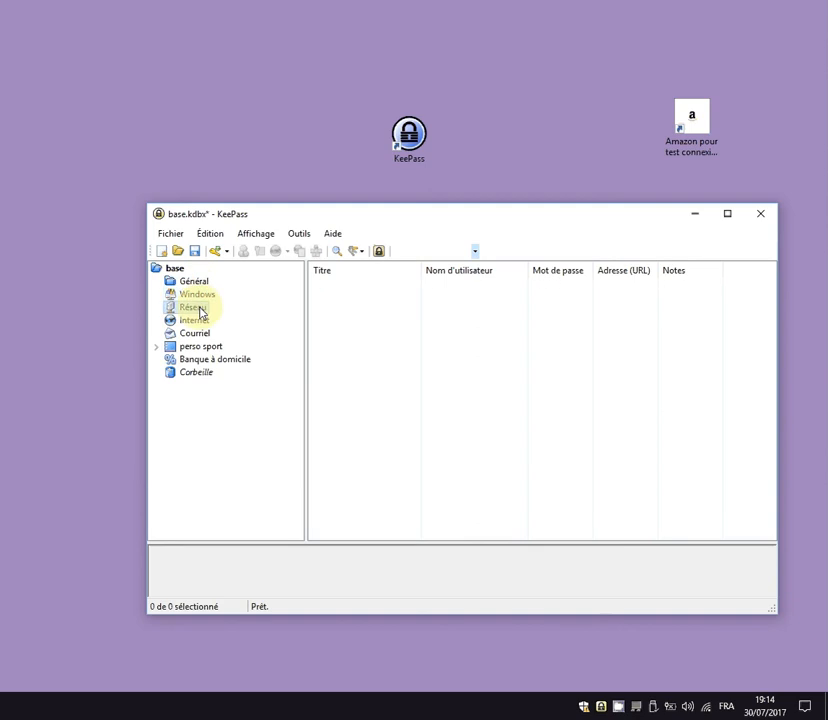
left_click(198, 296)
left_click(198, 347)
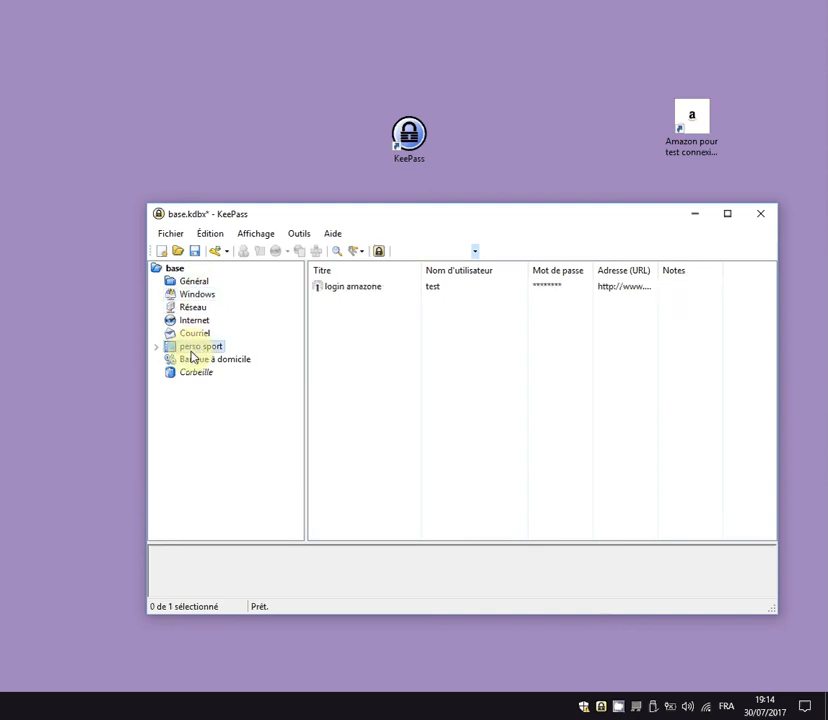
left_click(349, 289)
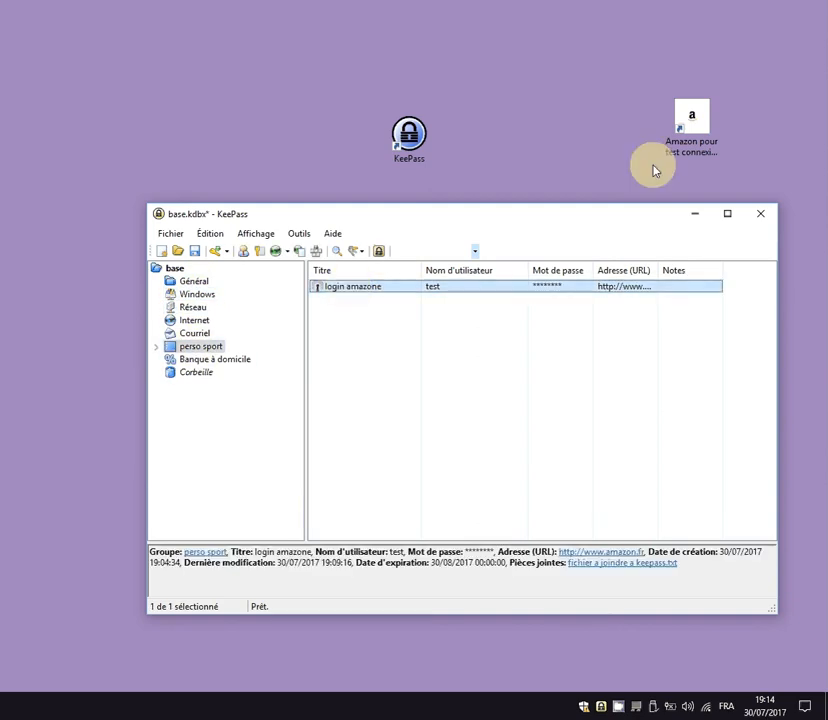
left_click(688, 110)
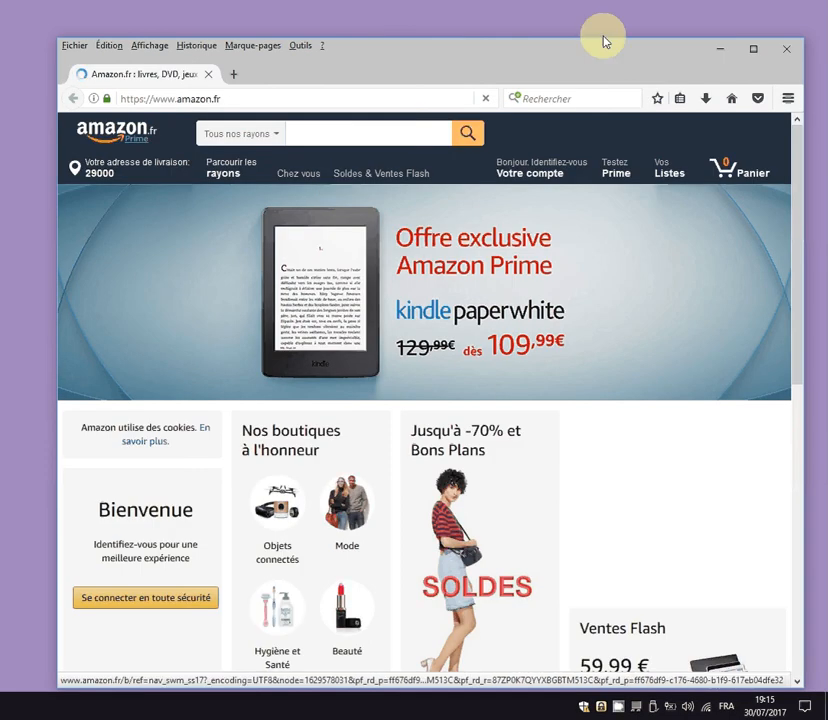
Open Amazon.fr's Identifiez-vous sign-in page and restore Firefox smaller, with KeePass placed above it.
left_click_drag(604, 42, 540, 14)
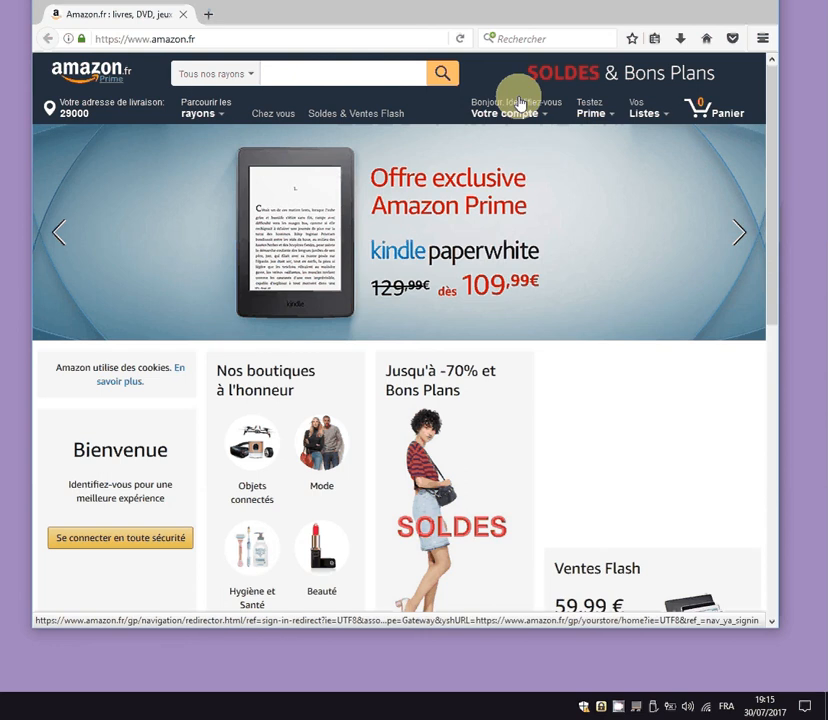
mouse_move(594, 111)
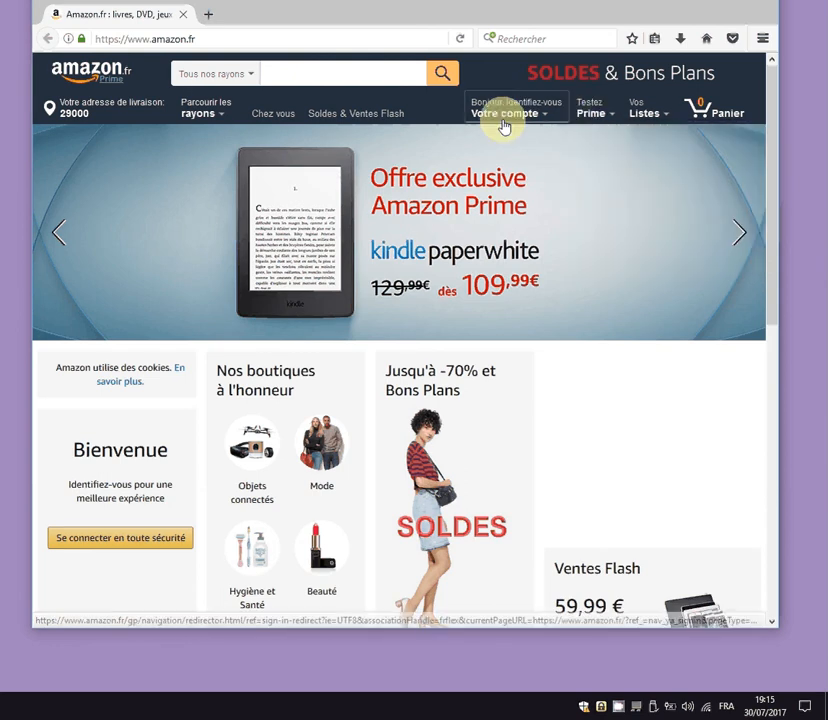
mouse_move(516, 122)
left_click(549, 146)
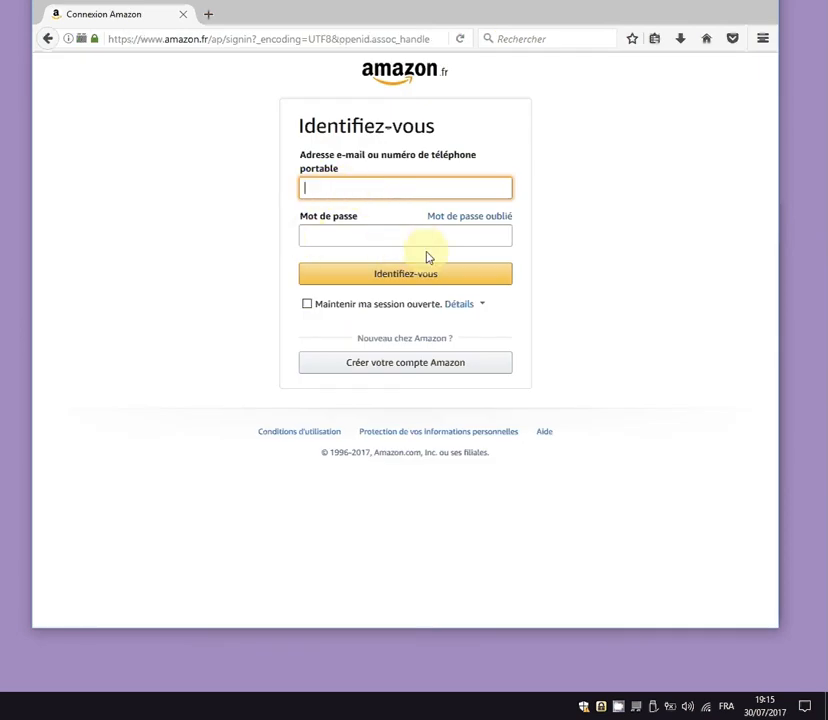
left_click_drag(532, 3, 549, 263)
left_click_drag(538, 212, 532, 40)
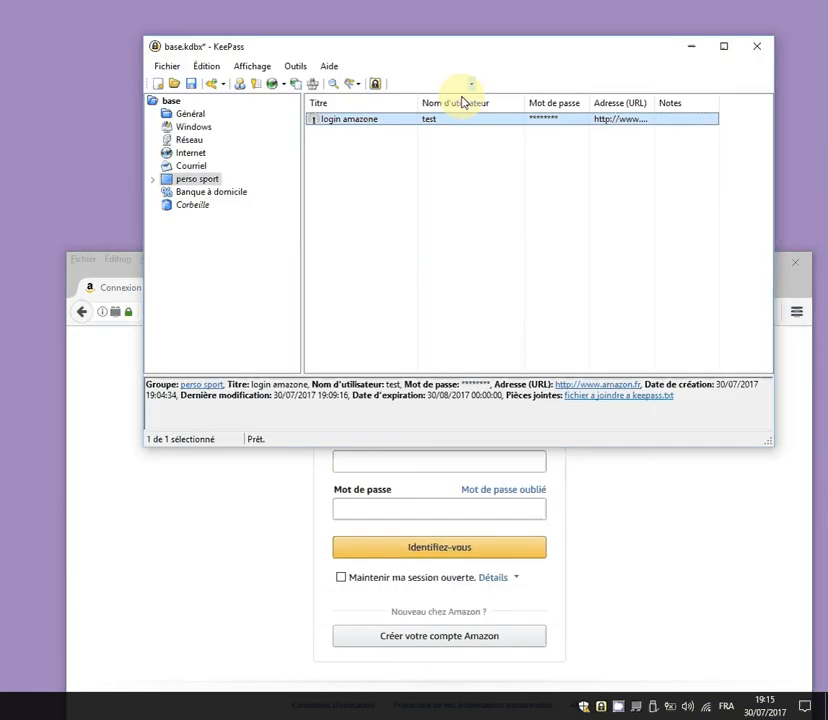
Auto-type the 'login amazone' credentials into the Amazon sign-in form with Exécuter la saisie automatique.
right_click(347, 124)
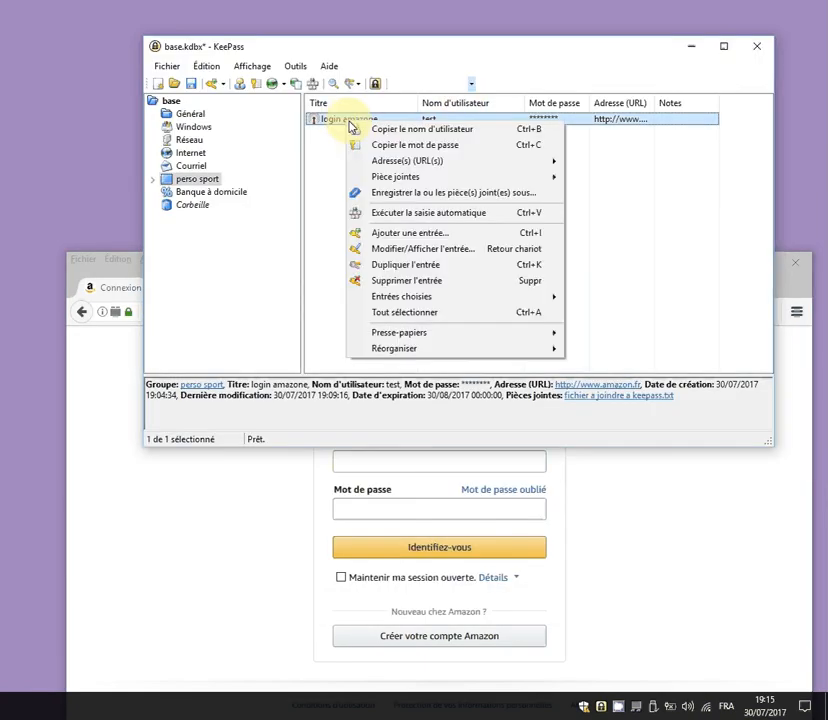
left_click(447, 218)
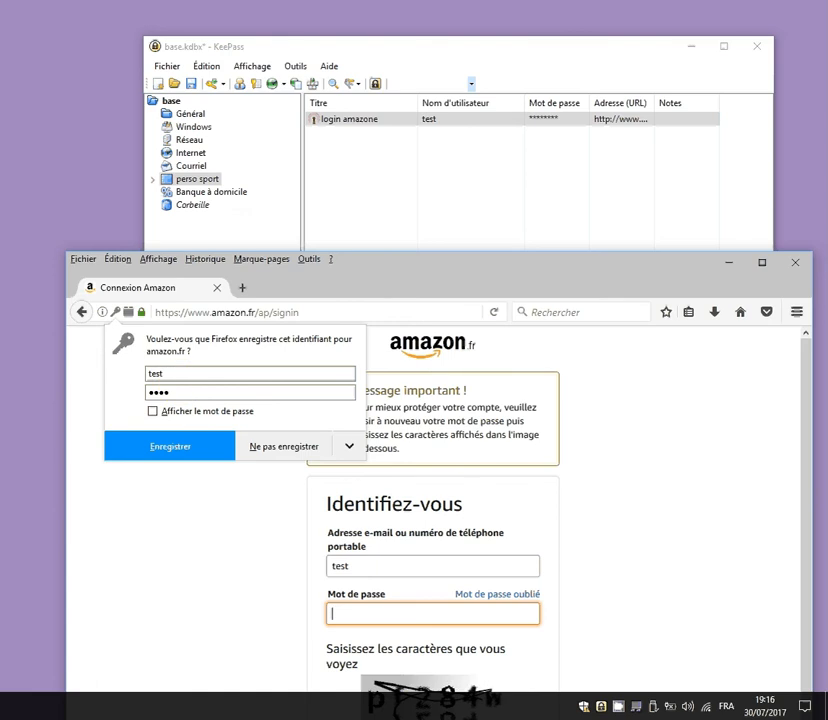
Select the 'login amazone' entry to bring KeePass back in front, closing its context menu unused.
left_click(364, 120)
right_click(364, 120)
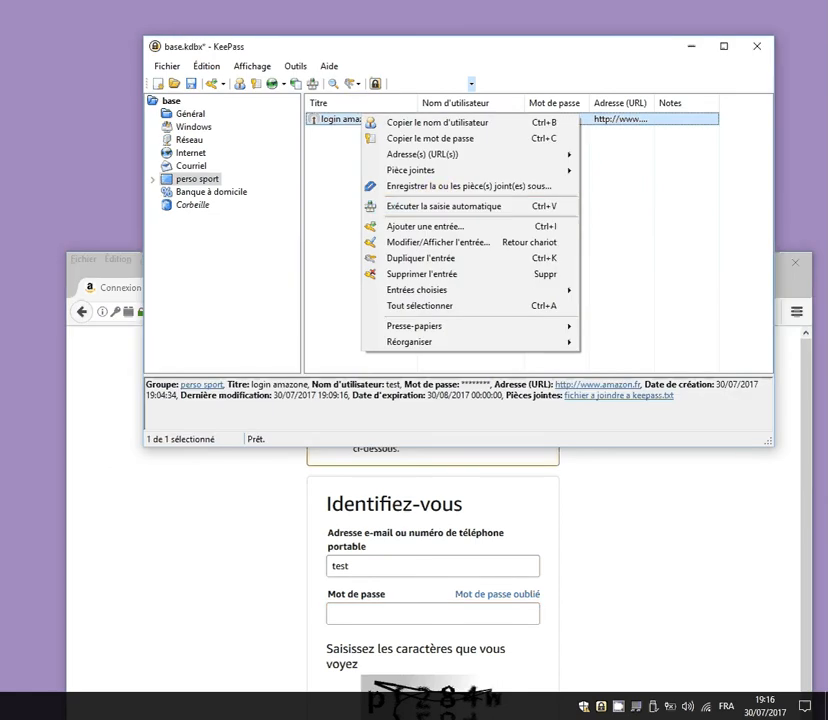
left_click(444, 206)
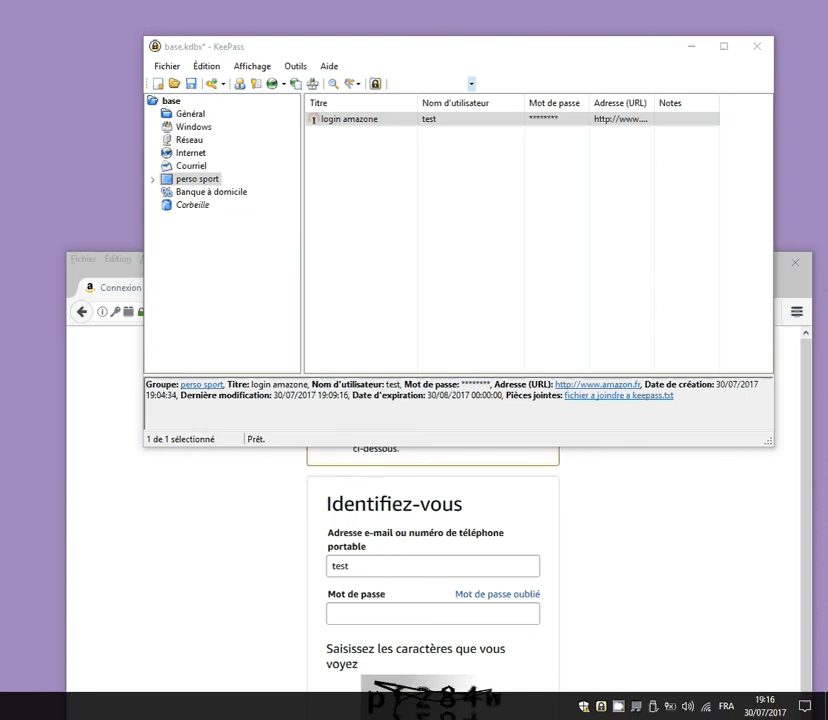
Close KeePass, choosing Enregistrer to save the database changes.
left_click(757, 47)
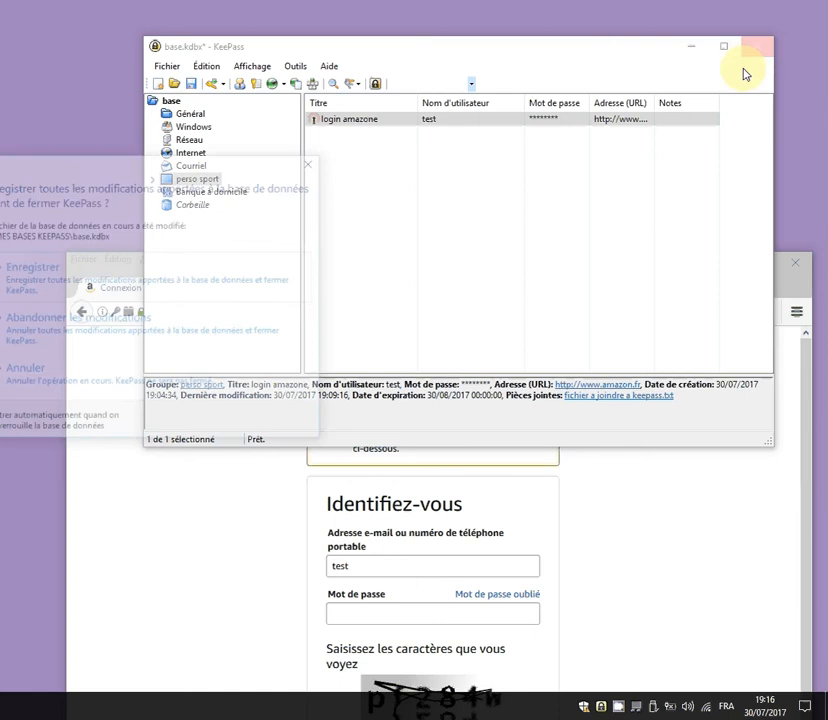
left_click(74, 281)
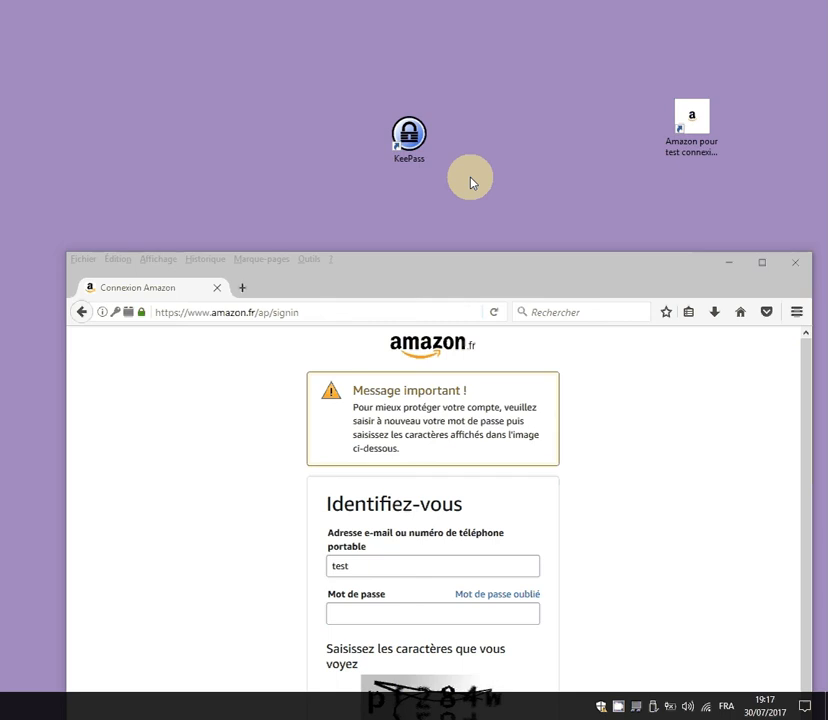
Relaunch KeePass from the desktop and unlock base.kdbx with the master password.
double_click(415, 141)
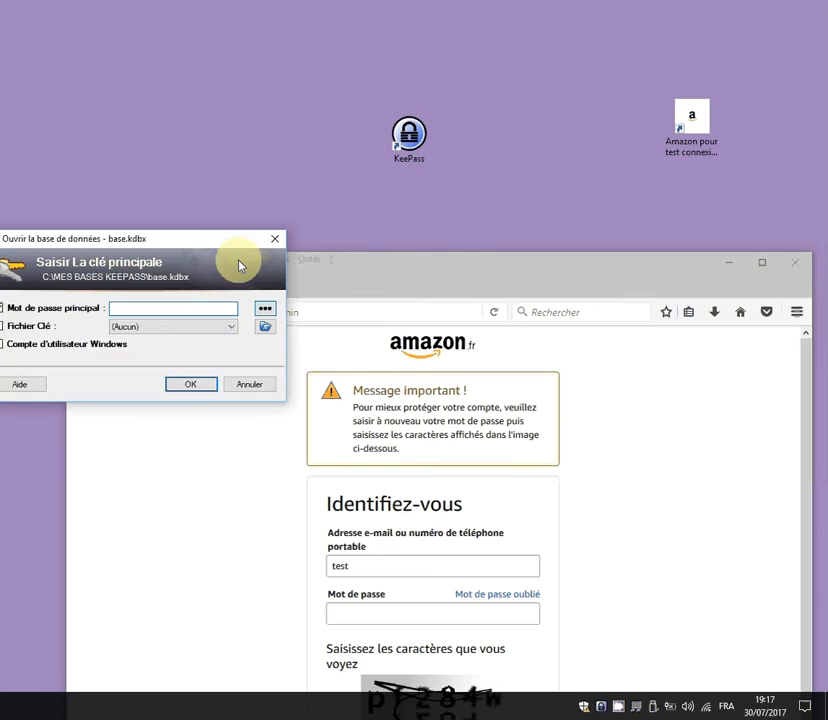
type("••••")
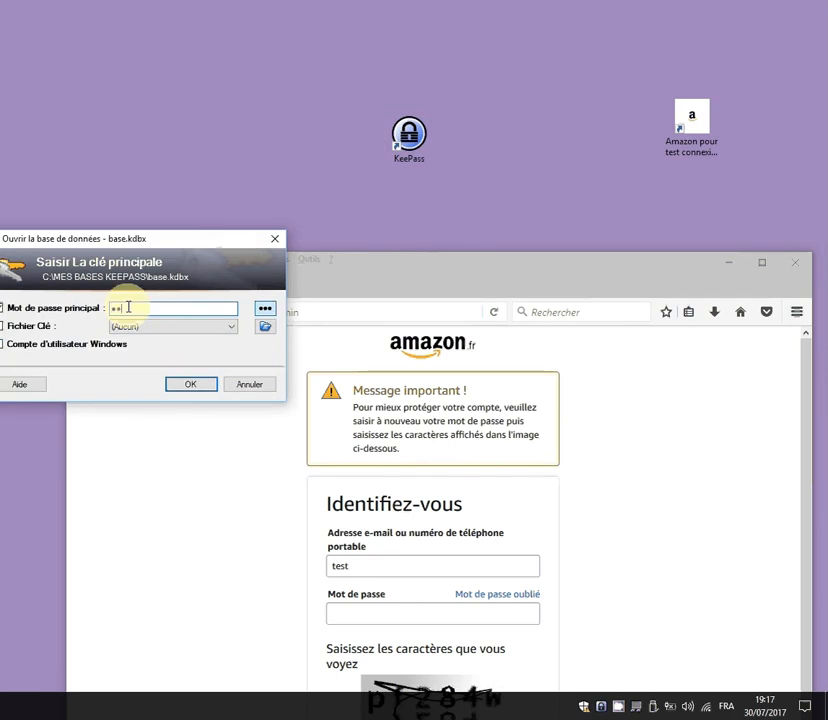
key("Return")
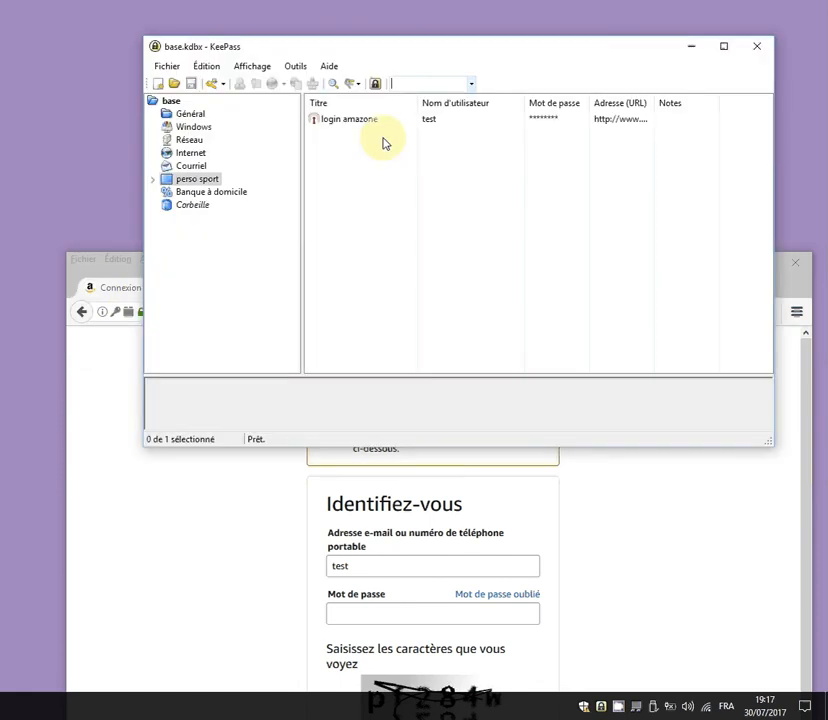
left_click(330, 66)
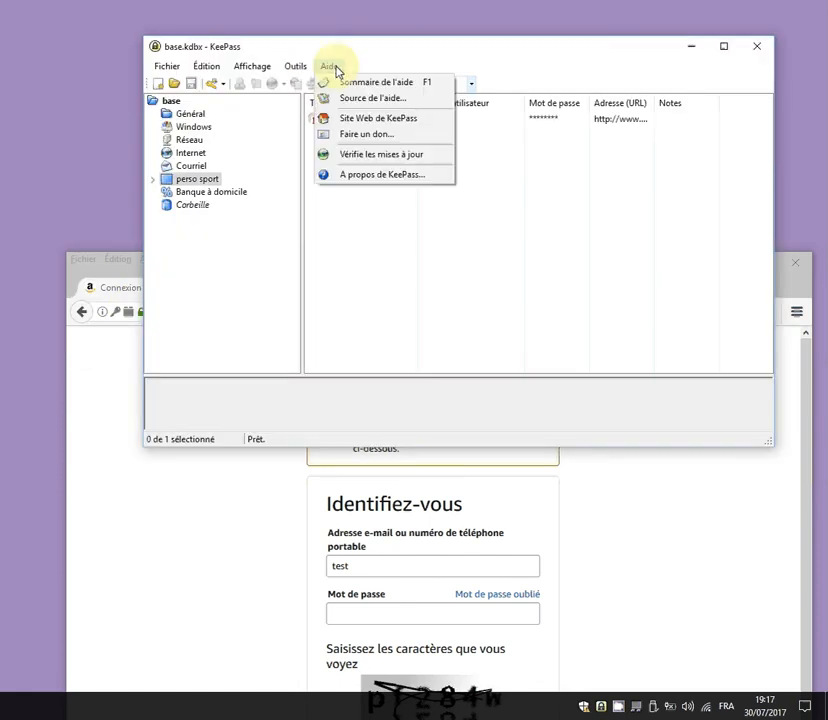
Run Aide > Vérifie les mises à jour, confirming version 2.36 is current, then close the results.
left_click(372, 156)
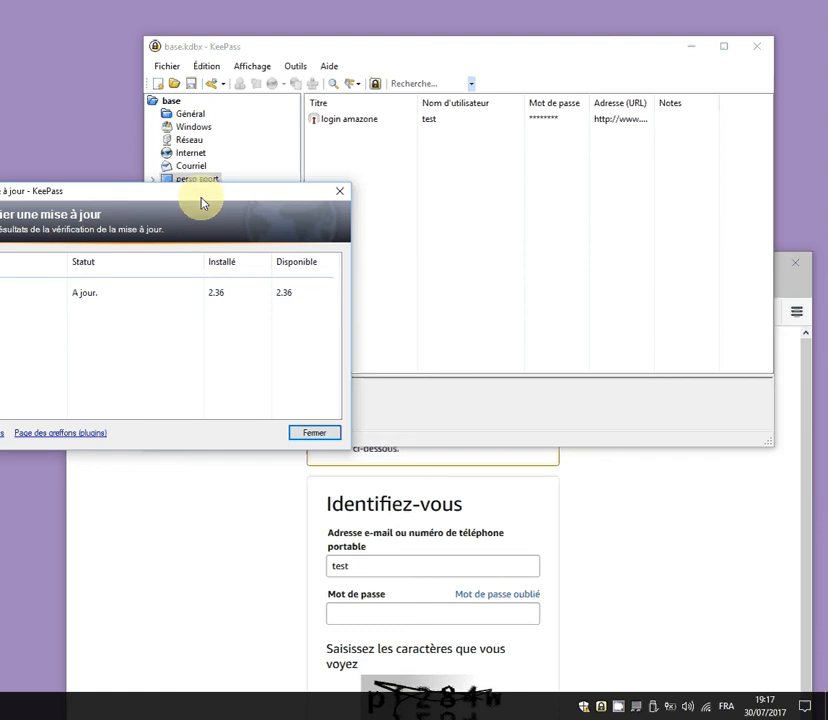
left_click_drag(207, 198, 477, 164)
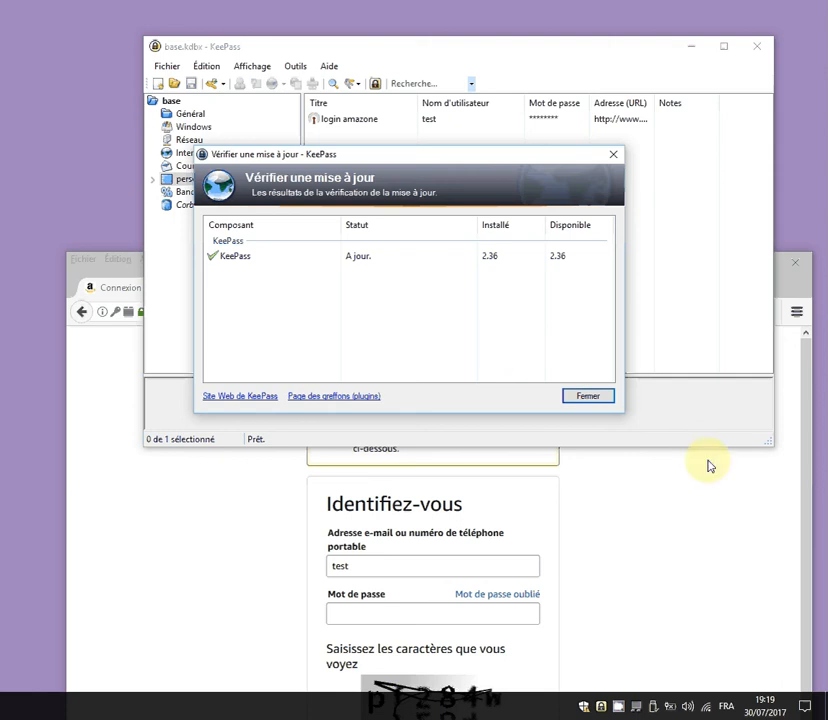
left_click(598, 397)
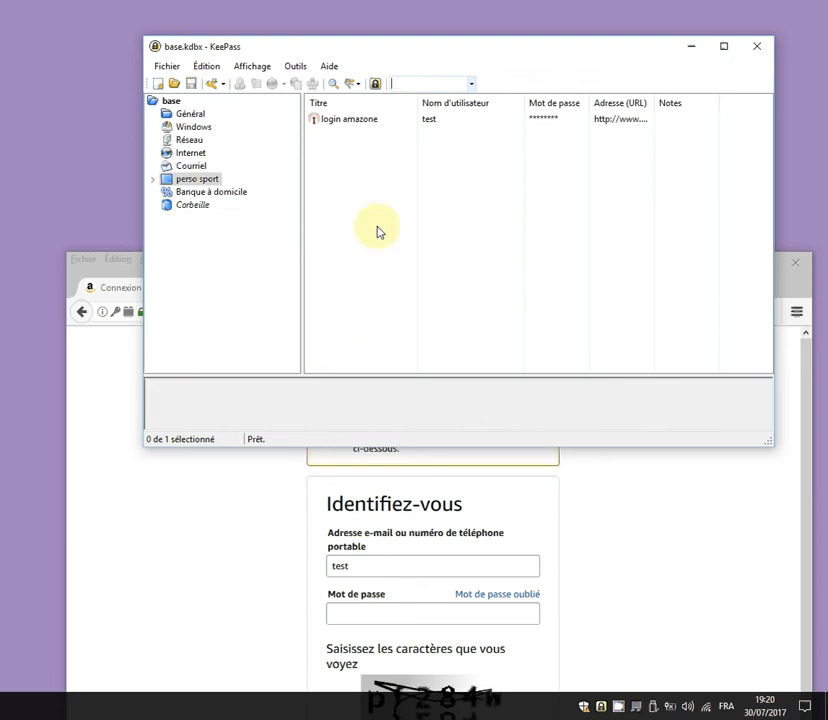
left_click(758, 46)
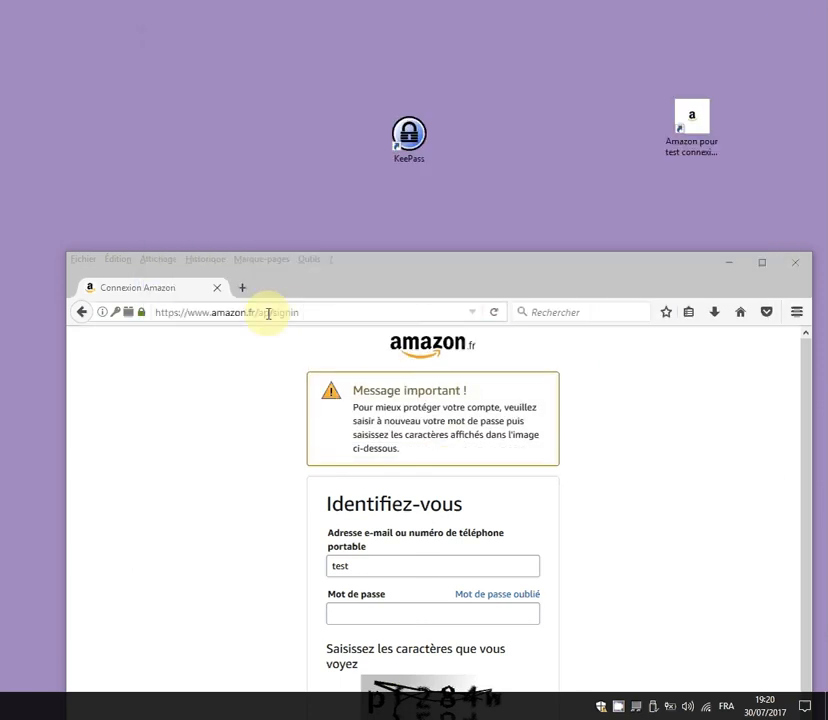
left_click(288, 313)
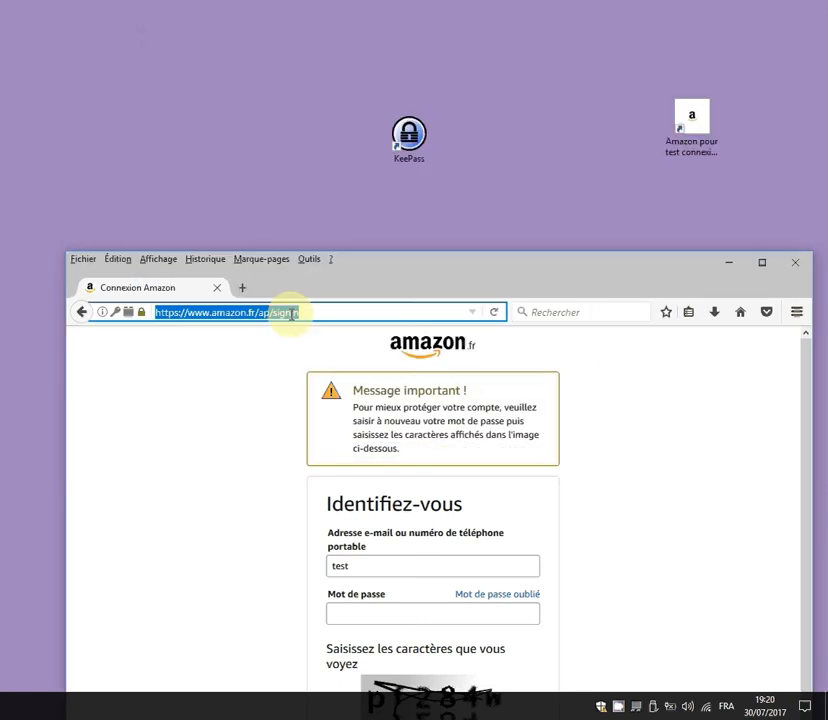
type("ww")
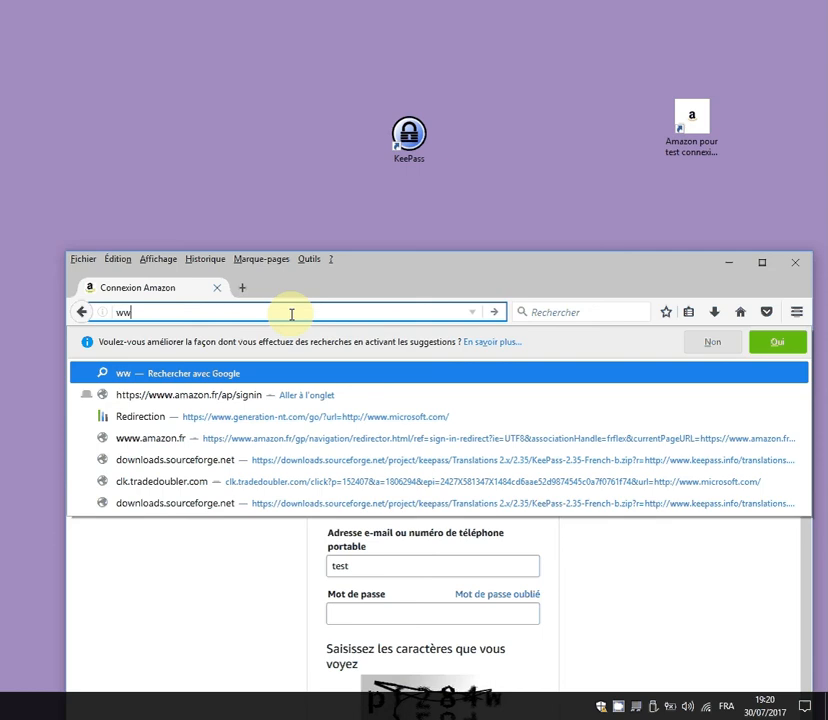
type("w.goog")
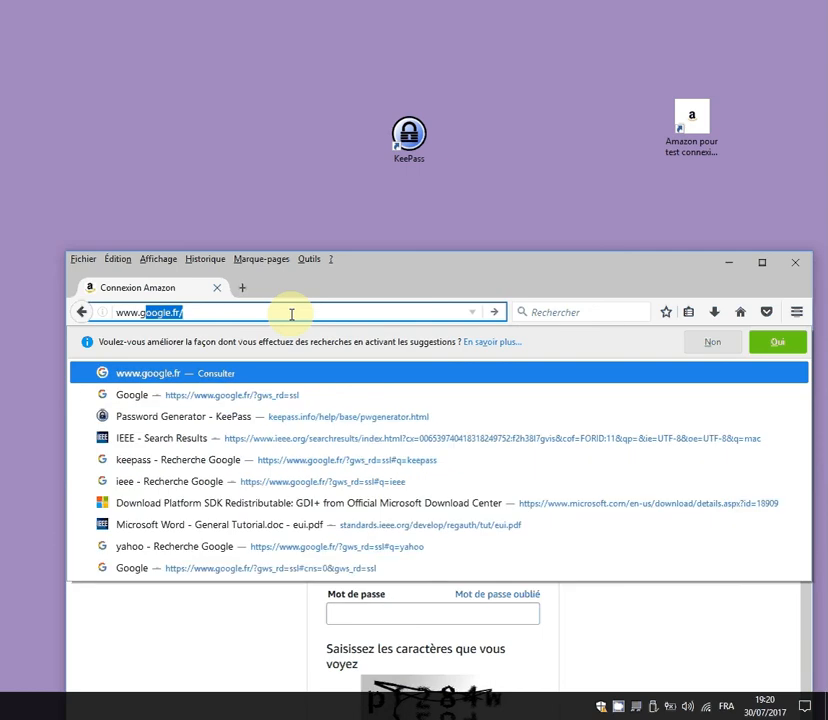
type("le")
key("Return")
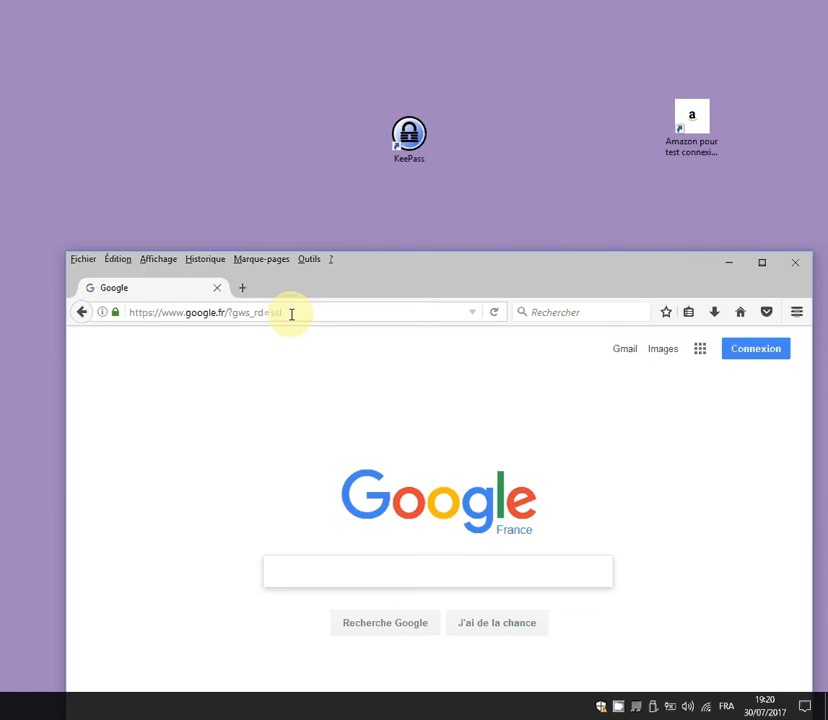
Search Google for 'keepass' and open the official KeePass Password Safe website.
type("keepaa")
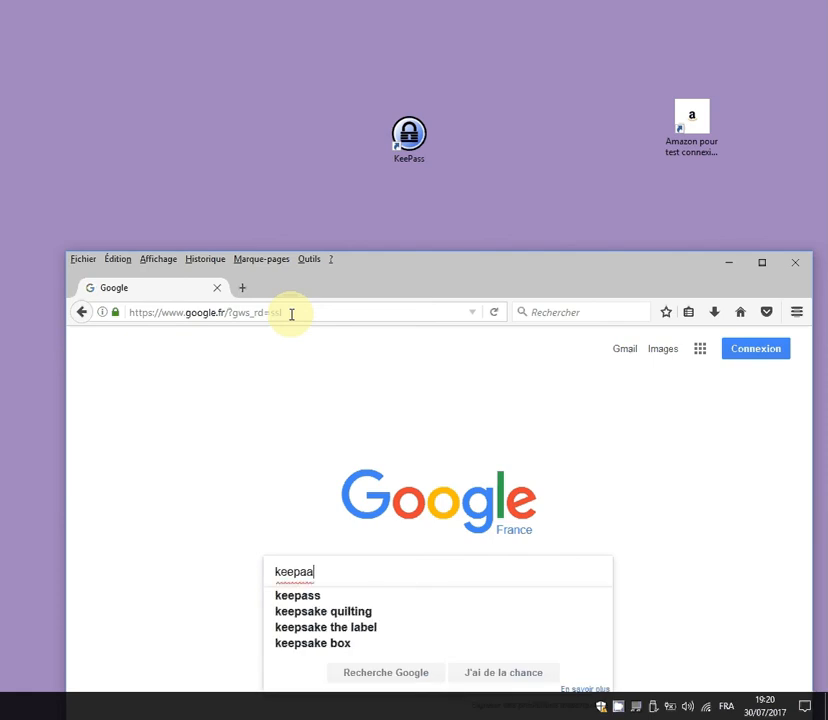
key("BackSpace")
type("ss")
key("Return")
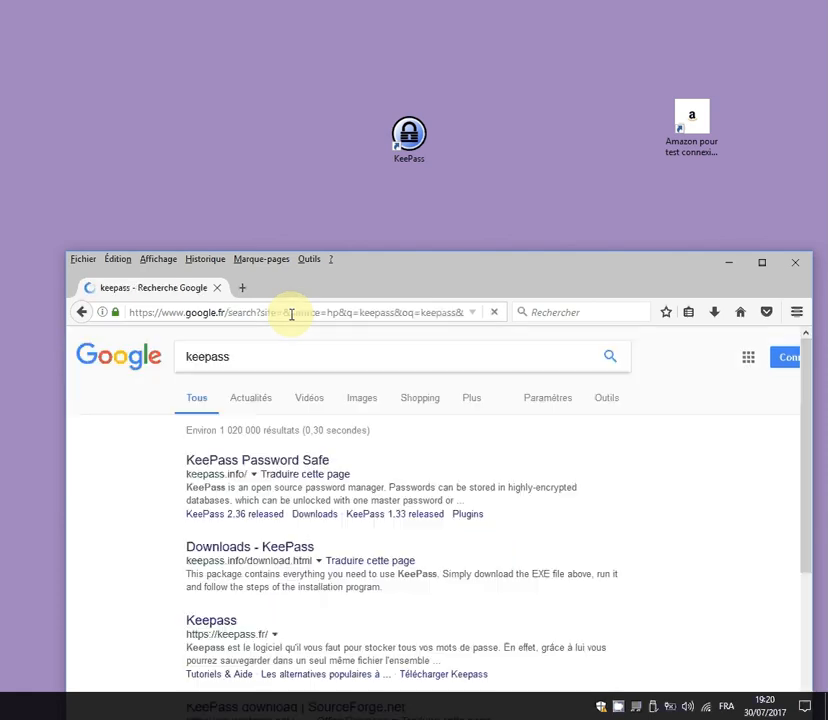
left_click(275, 462)
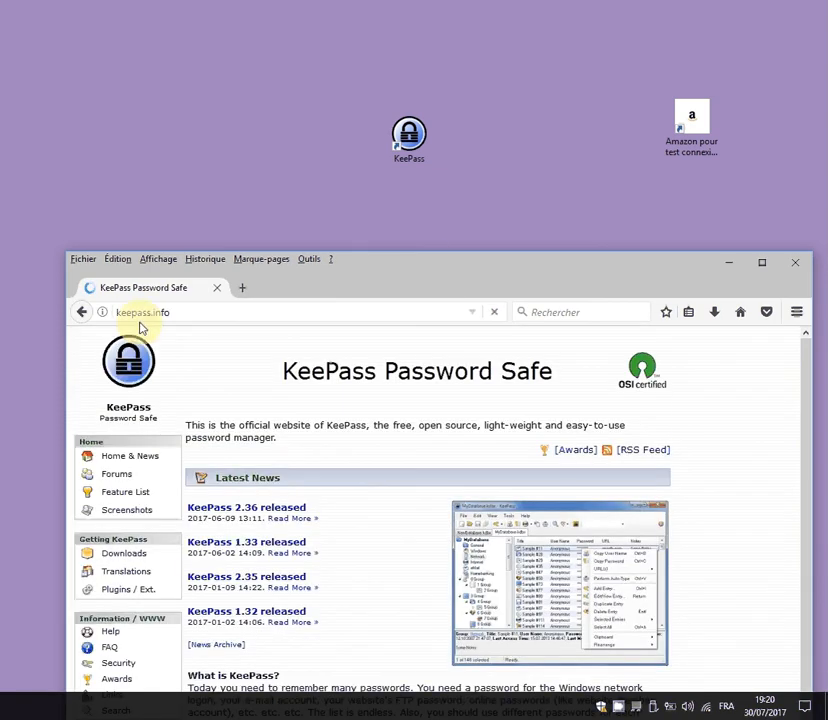
Move Firefox to the top-left and scroll through the keepass.info home page back to the top.
left_click_drag(428, 270, 513, 26)
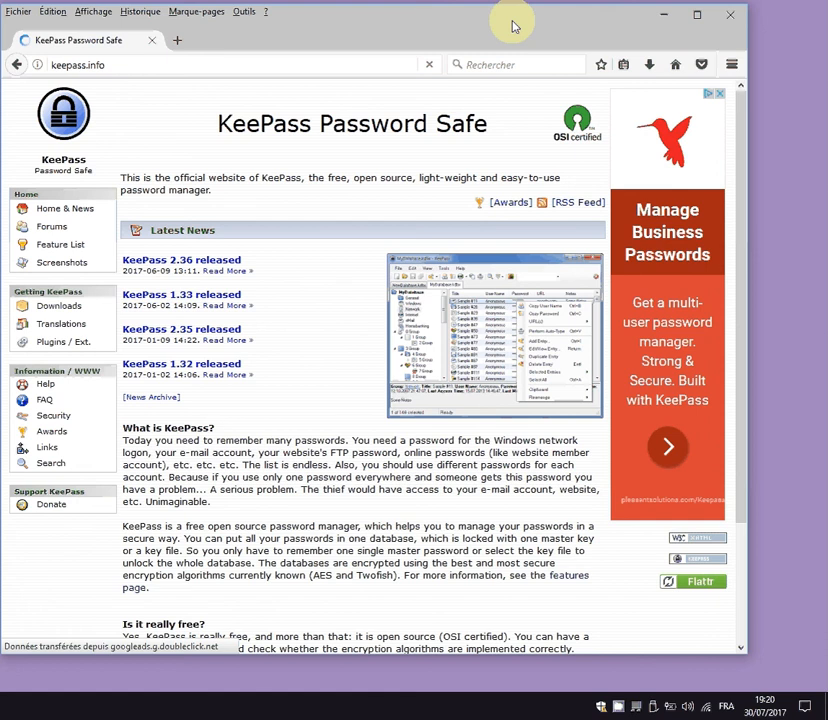
scroll(352, 364, "down", 3)
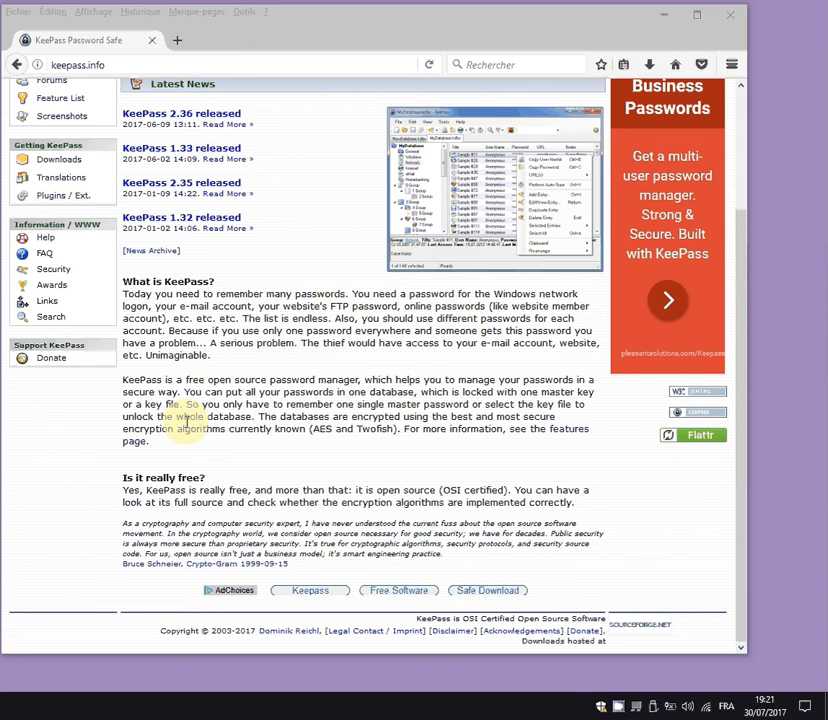
scroll(185, 422, "up", 3)
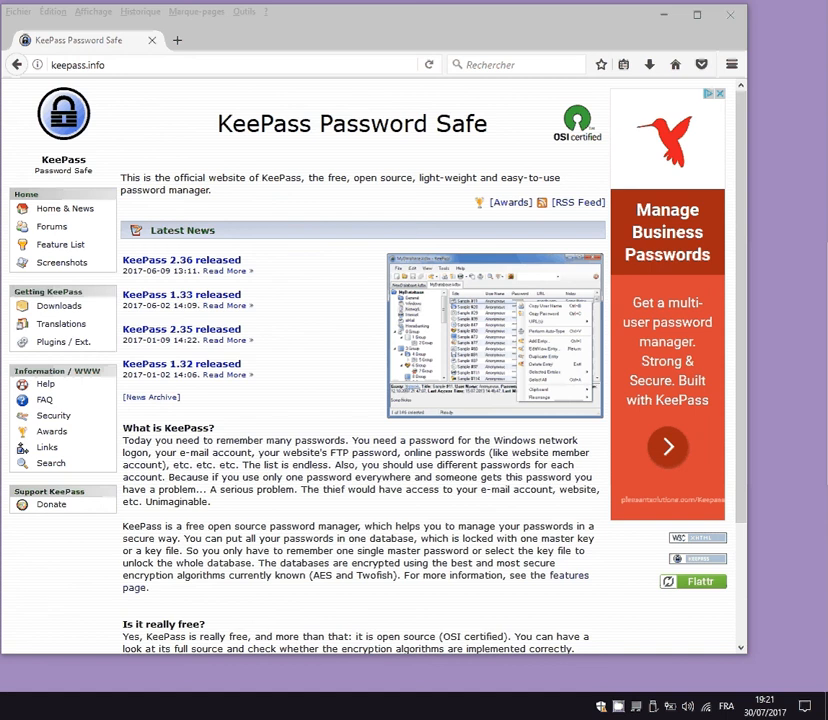
left_click(518, 708)
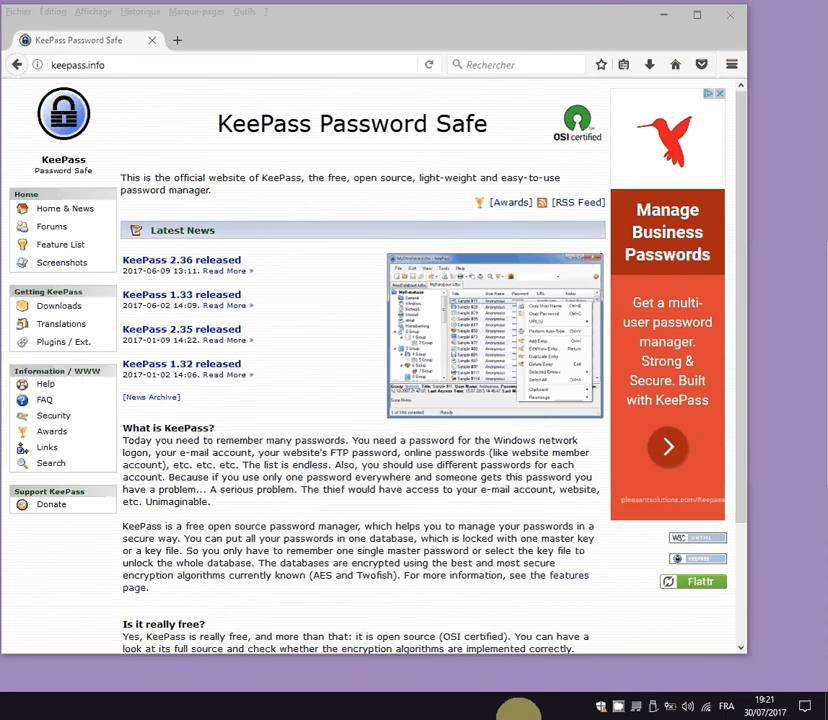